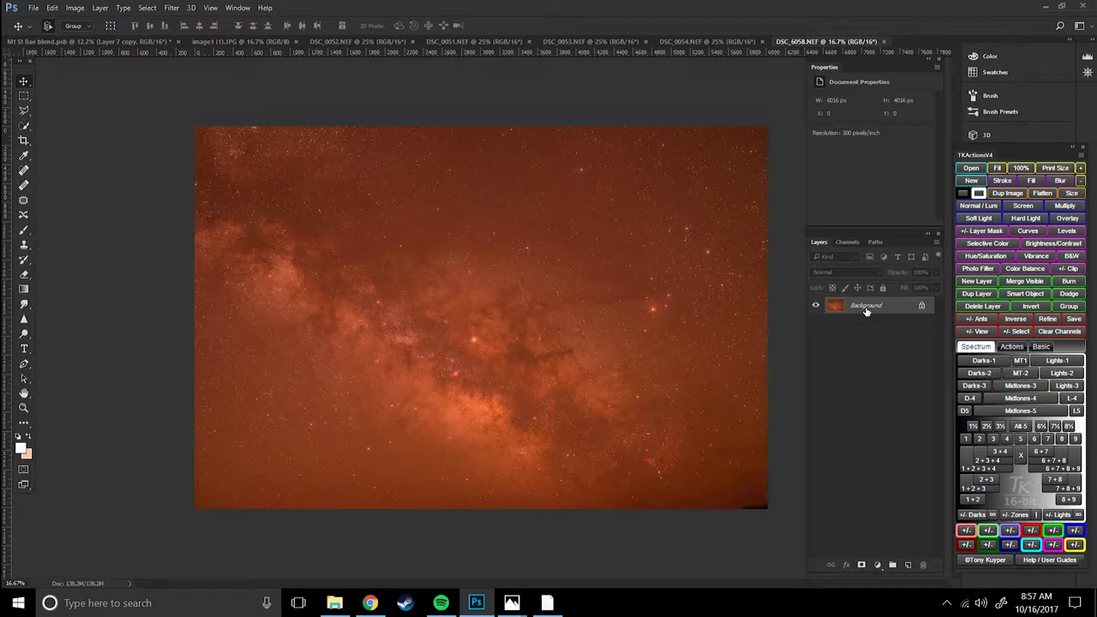
# Unlock the Background layer, duplicate it and rename the copy "color balance"
pyautogui.click(923, 308)
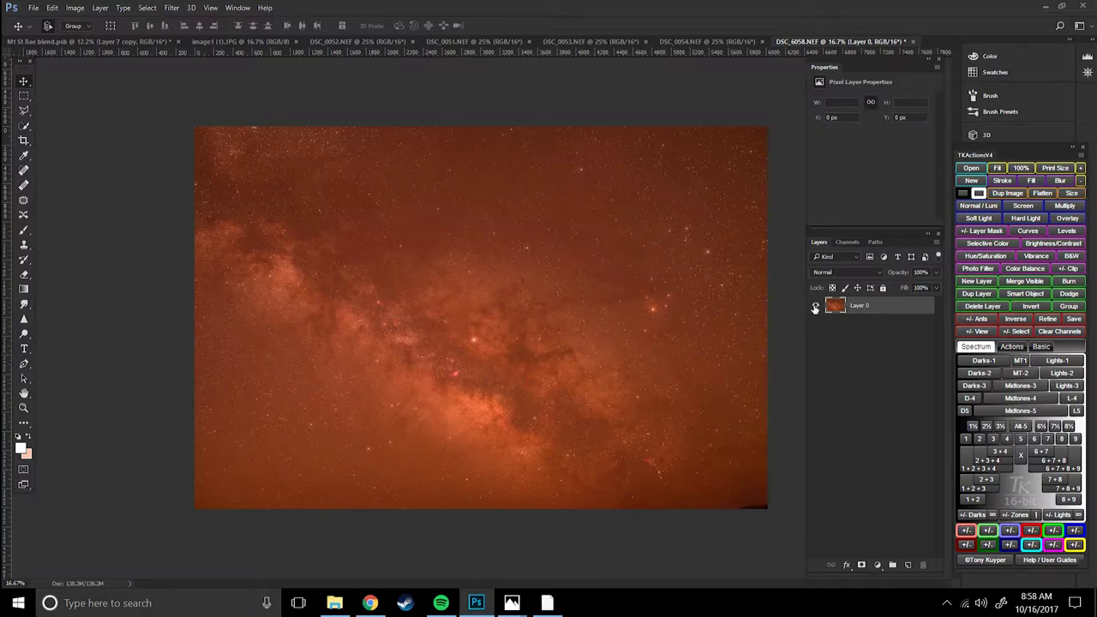
pyautogui.hotkey('ctrl', 'j')
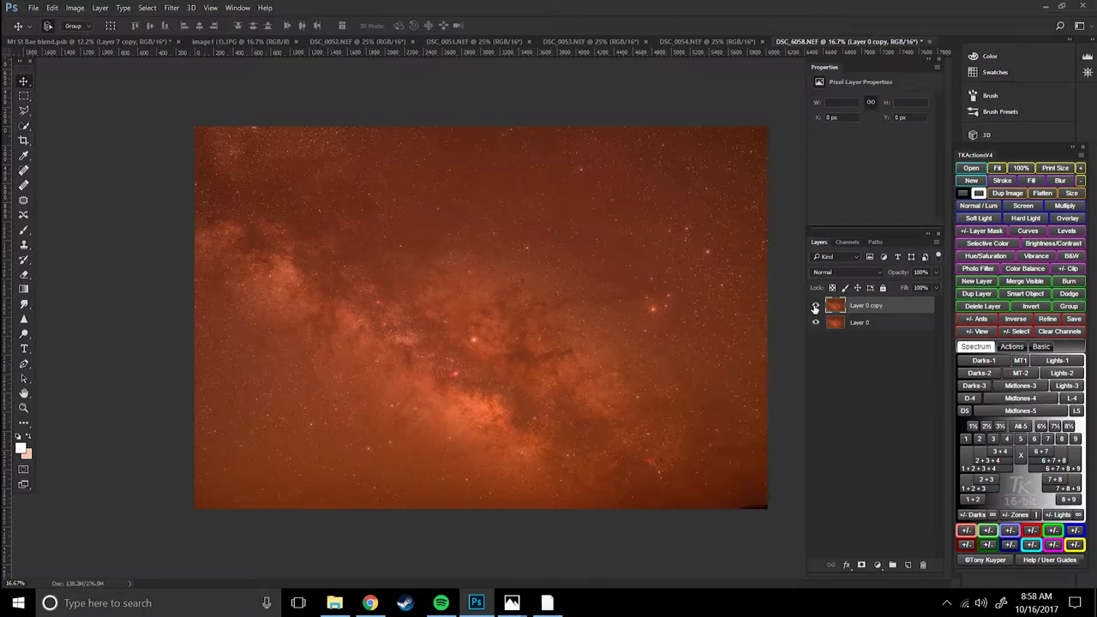
pyautogui.hotkey('ctrl', 'z')
pyautogui.hotkey('ctrl', 'j')
pyautogui.doubleClick(868, 306)
pyautogui.write('color balance')
pyautogui.press('Return')
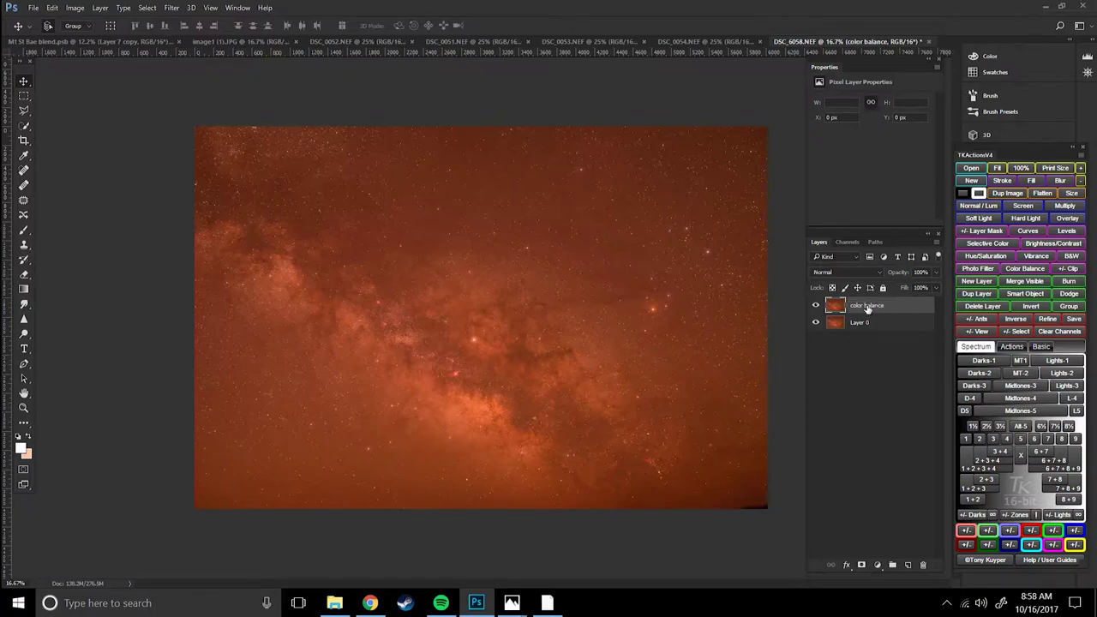
# Open the color balance layer in the Camera Raw Filter and bring up its Detail and Lens Corrections settings
pyautogui.click(172, 9)
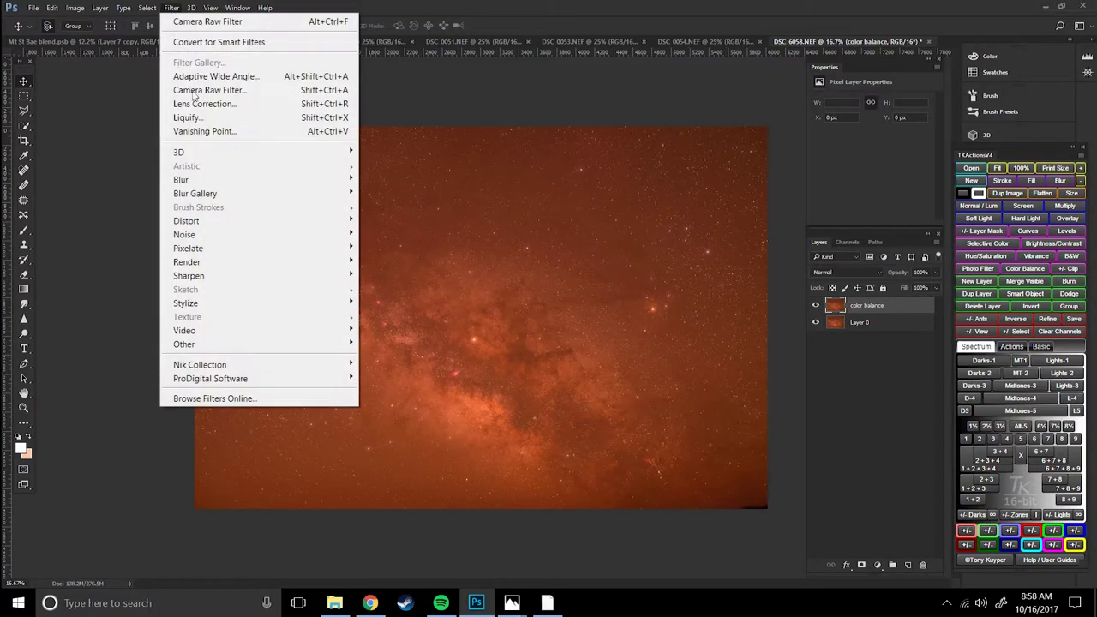
pyautogui.click(218, 90)
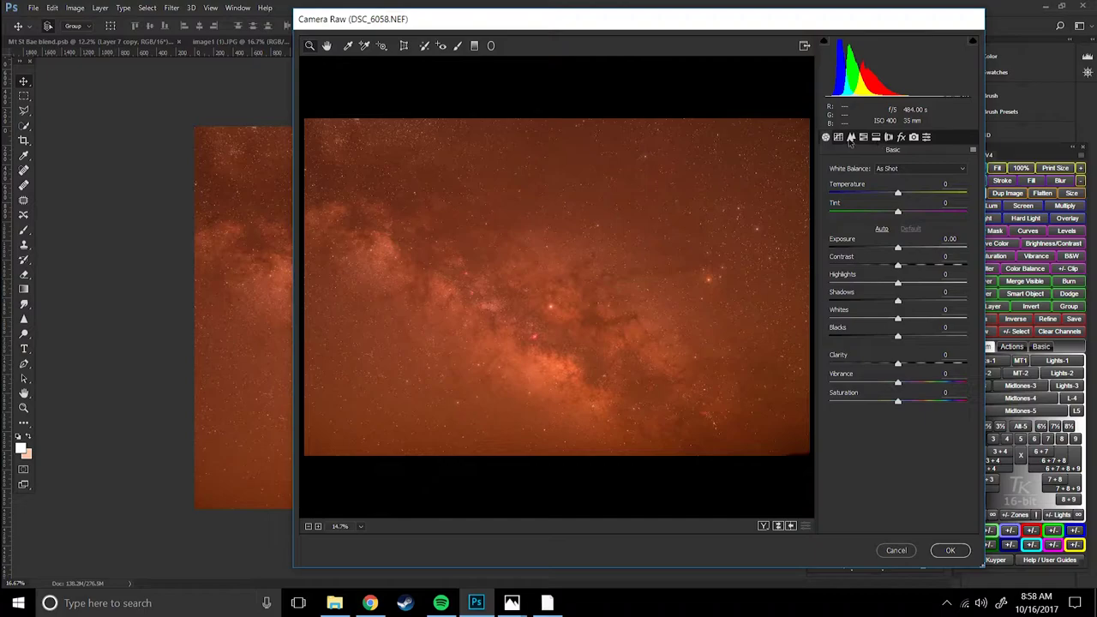
pyautogui.click(851, 138)
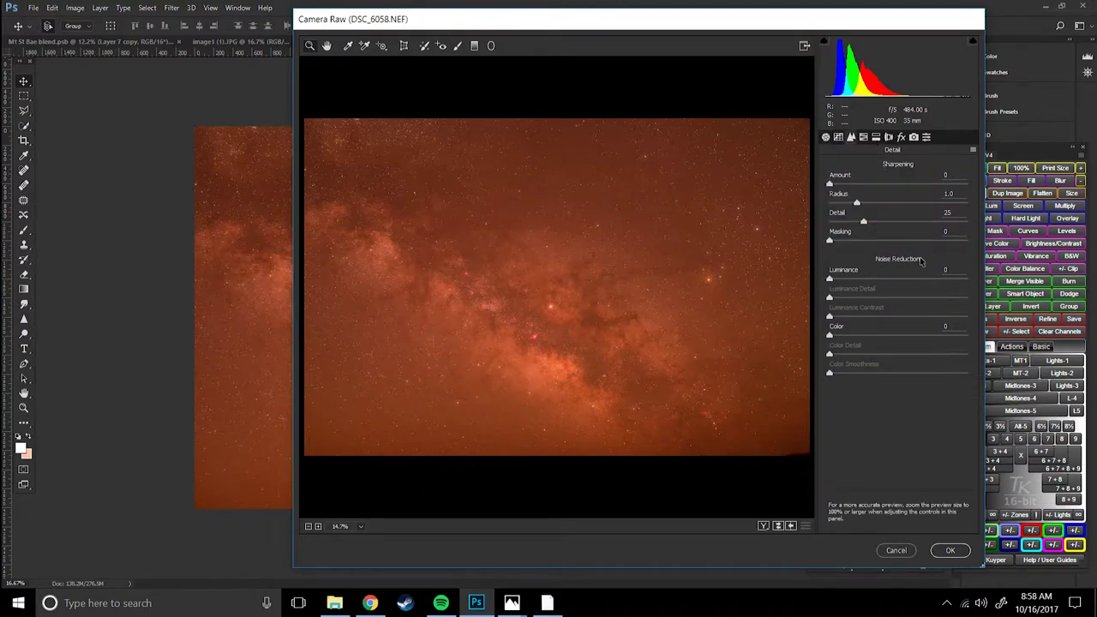
pyautogui.click(888, 138)
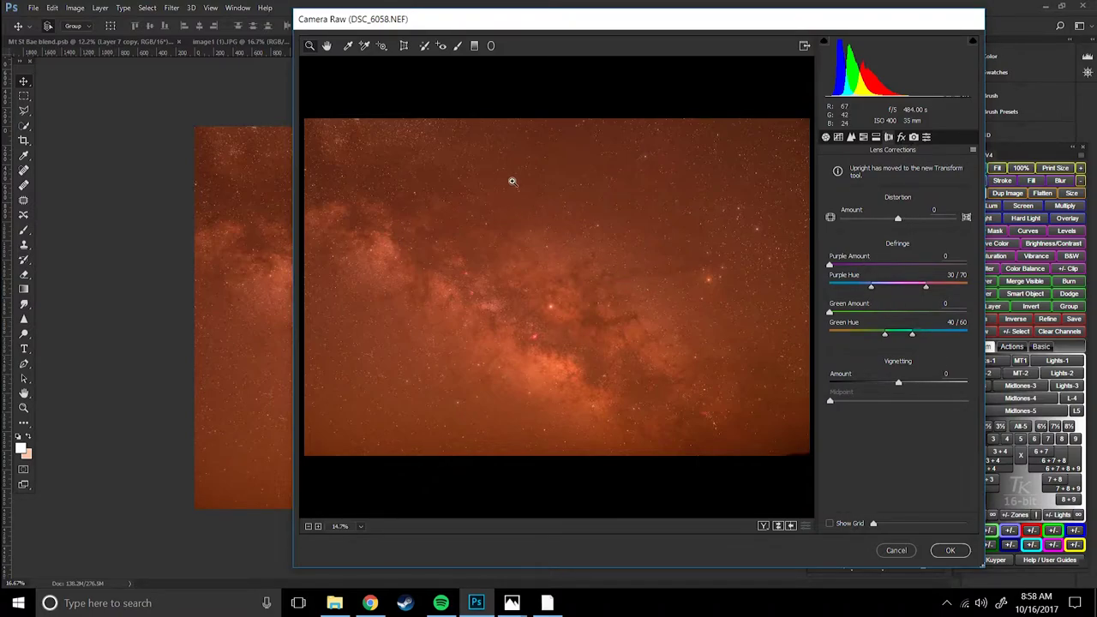
# Examine the stars in the upper part of the sky at up to 200% and view the Camera Calibration settings
pyautogui.click(512, 181)
pyautogui.click(512, 179)
pyautogui.click(516, 151)
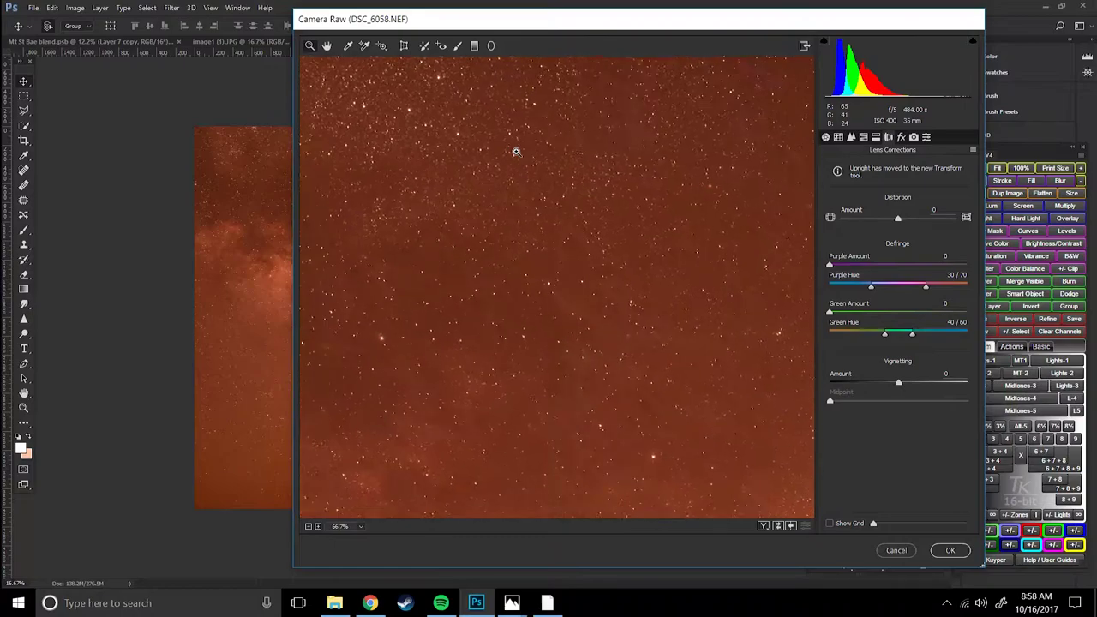
pyautogui.click(455, 116)
pyautogui.click(475, 159)
pyautogui.moveTo(475, 159); pyautogui.dragTo(743, 192)
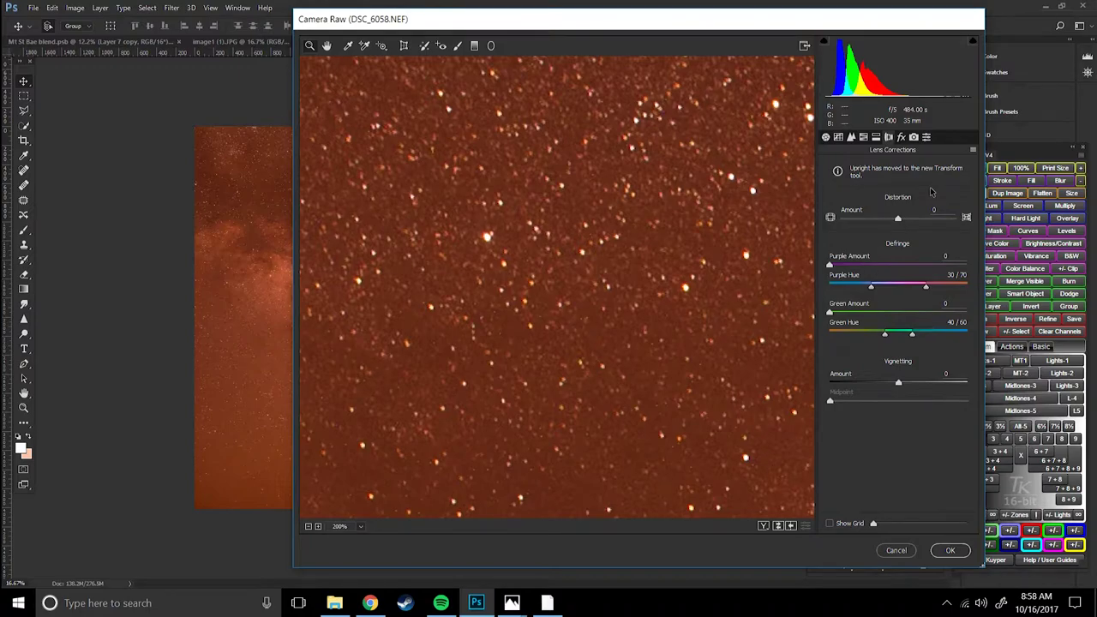
pyautogui.scroll(-6, 572, 276)
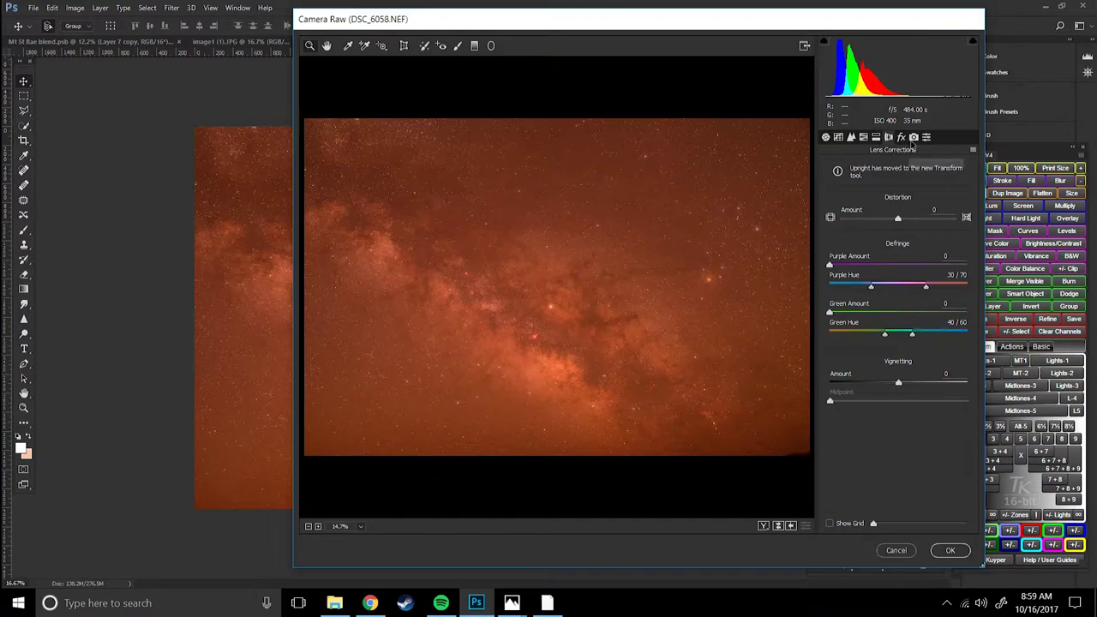
pyautogui.click(914, 139)
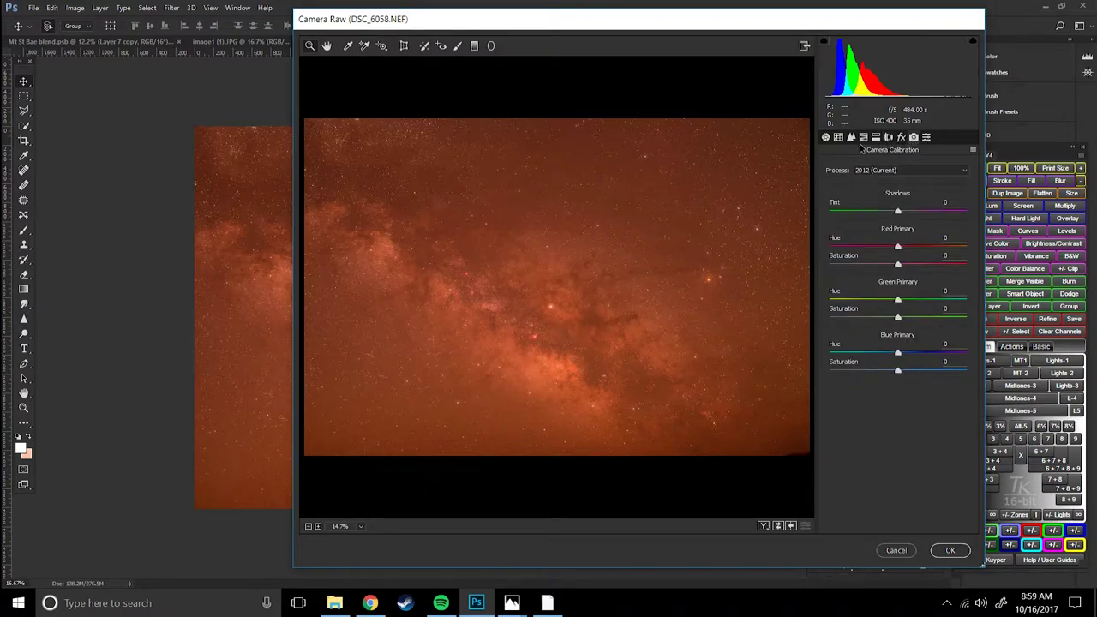
# Cool the photo's white balance by setting Temperature to -55 and Tint to -38
pyautogui.click(826, 137)
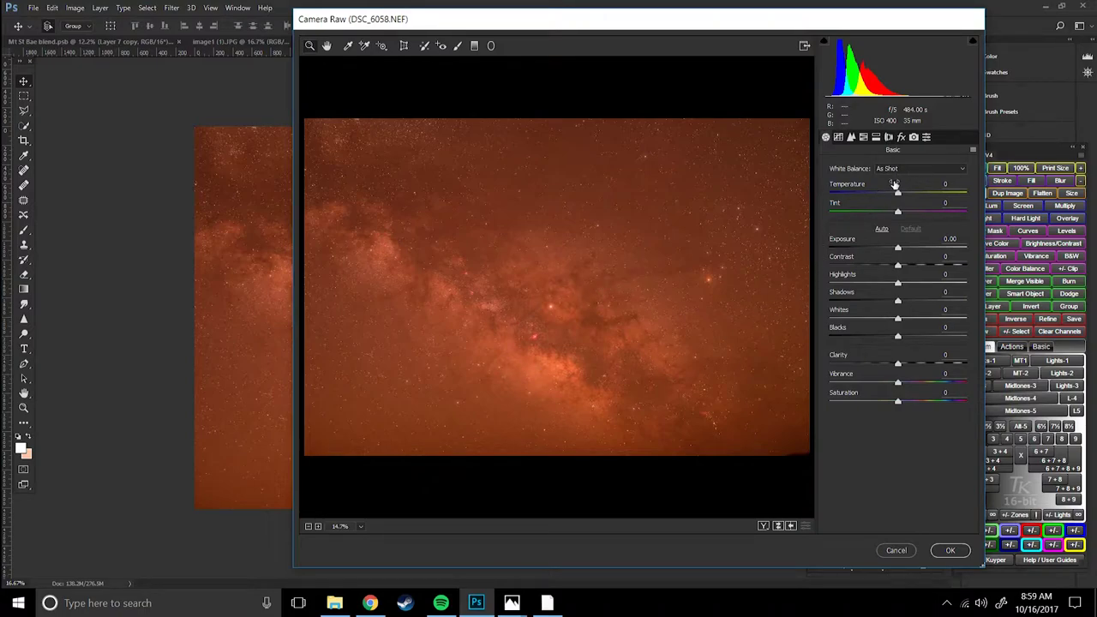
pyautogui.moveTo(898, 193); pyautogui.dragTo(862, 194)
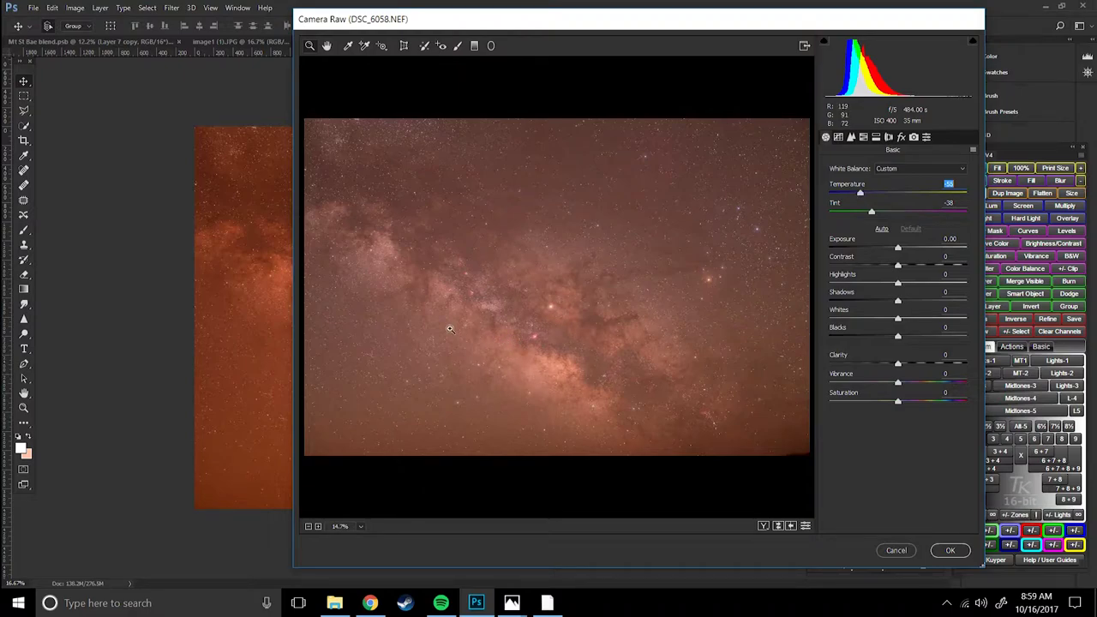
# Inspect the stars and background noise at 200% with the cooler white balance, and return to the full image
pyautogui.click(384, 343)
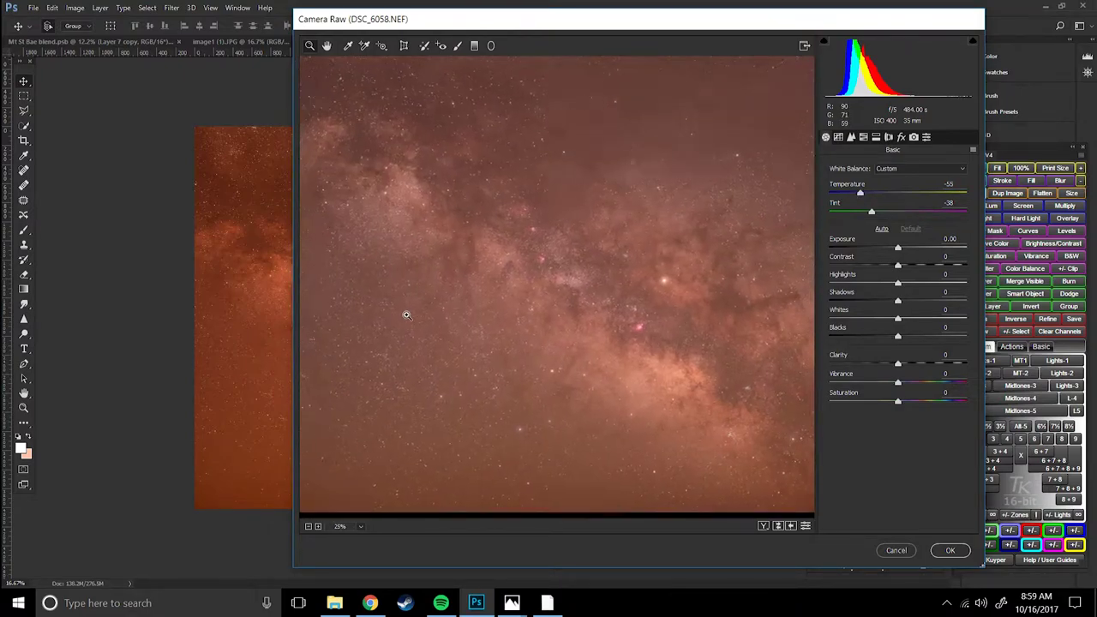
pyautogui.click(464, 314)
pyautogui.click(478, 291)
pyautogui.click(480, 291)
pyautogui.click(481, 290)
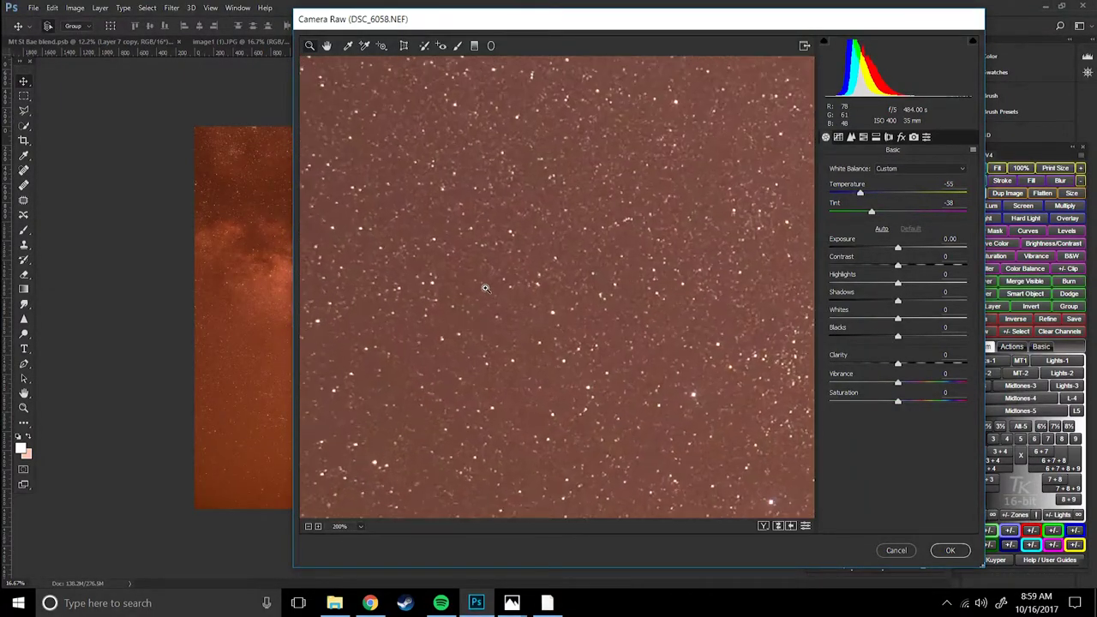
pyautogui.moveTo(485, 286); pyautogui.dragTo(427, 457)
pyautogui.moveTo(612, 250); pyautogui.dragTo(410, 433)
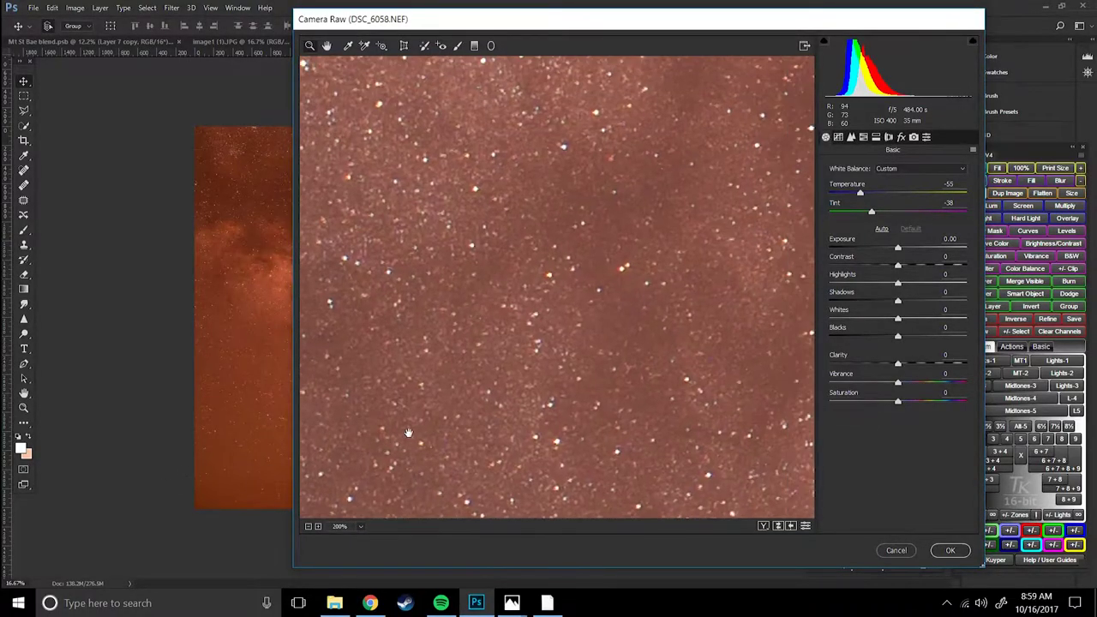
pyautogui.hotkey('ctrl', '0')
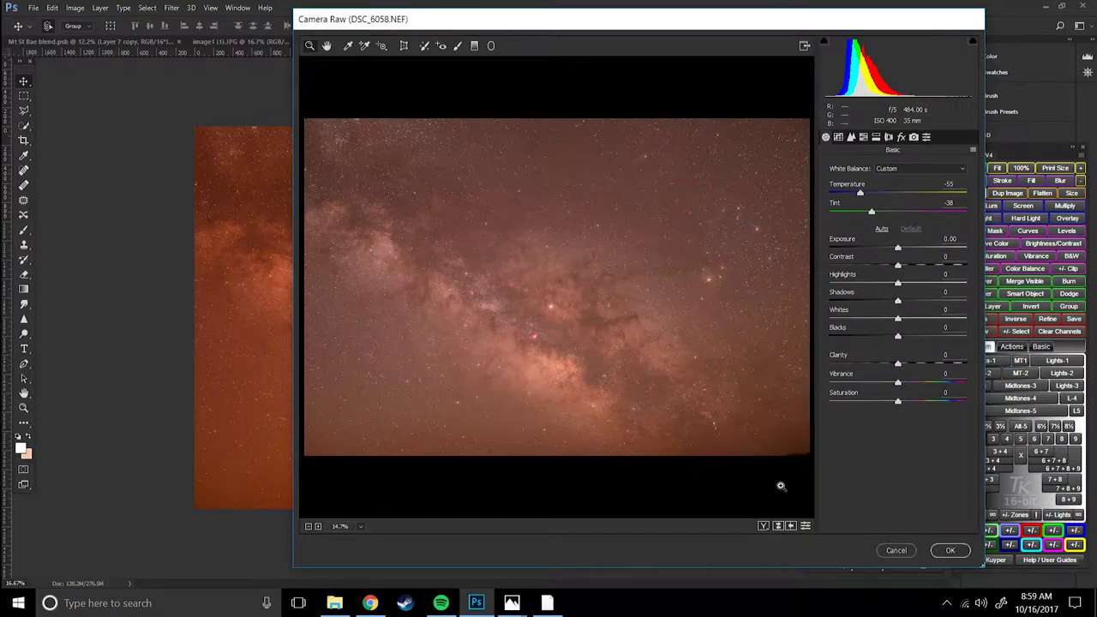
# Compare the white balance before and after, and set Temperature to -61
pyautogui.click(805, 525)
pyautogui.click(805, 525)
pyautogui.moveTo(862, 188)
pyautogui.mouseDown()
pyautogui.moveTo(870, 195)
pyautogui.moveTo(856, 198)
pyautogui.mouseUp()
# Apply noise reduction with Luminance set to 22 and Color set to 73
pyautogui.click(424, 343)
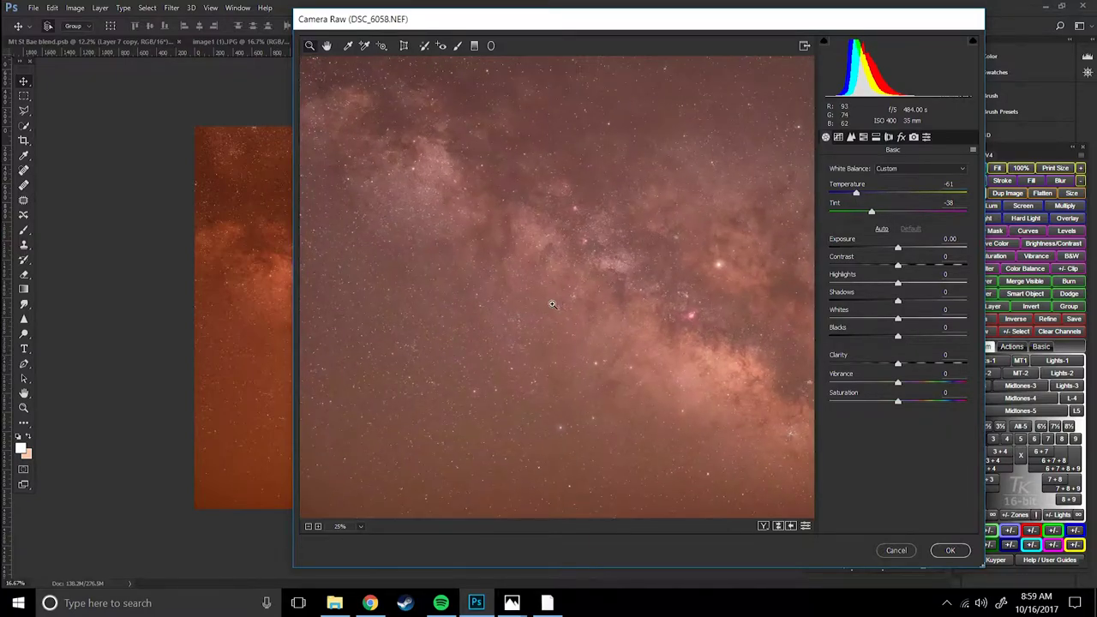
pyautogui.click(852, 137)
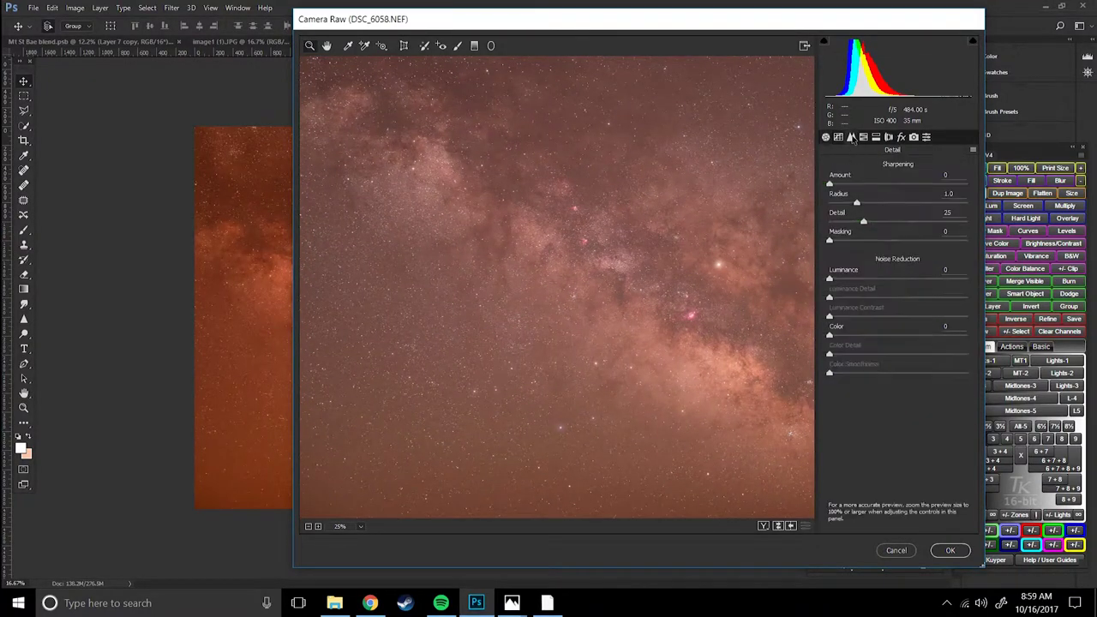
pyautogui.moveTo(830, 279); pyautogui.dragTo(861, 282)
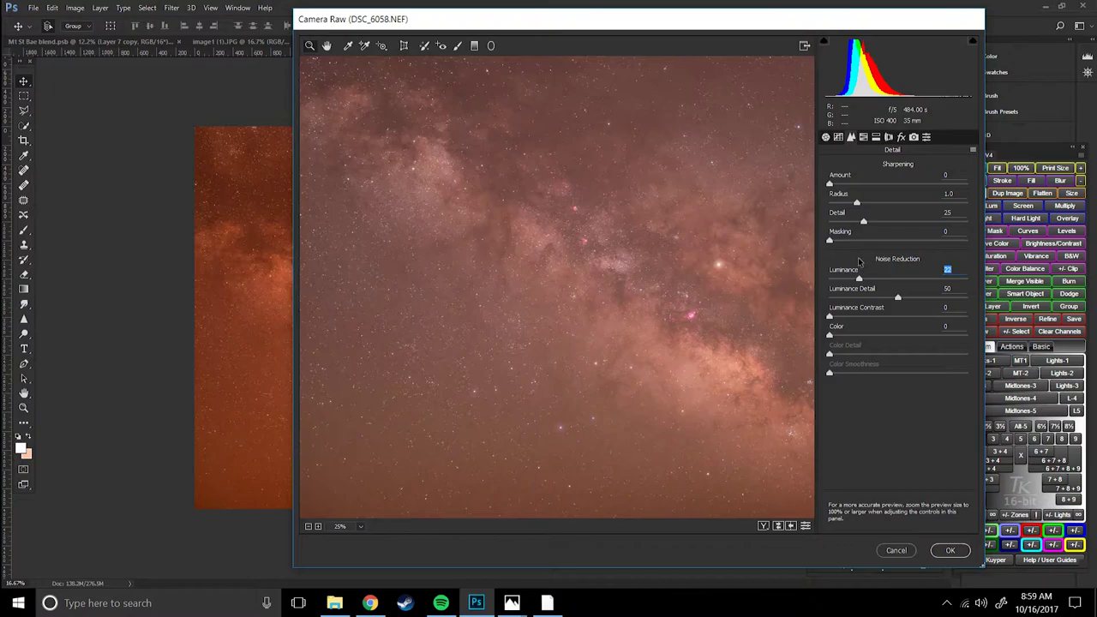
pyautogui.moveTo(830, 336); pyautogui.dragTo(913, 338)
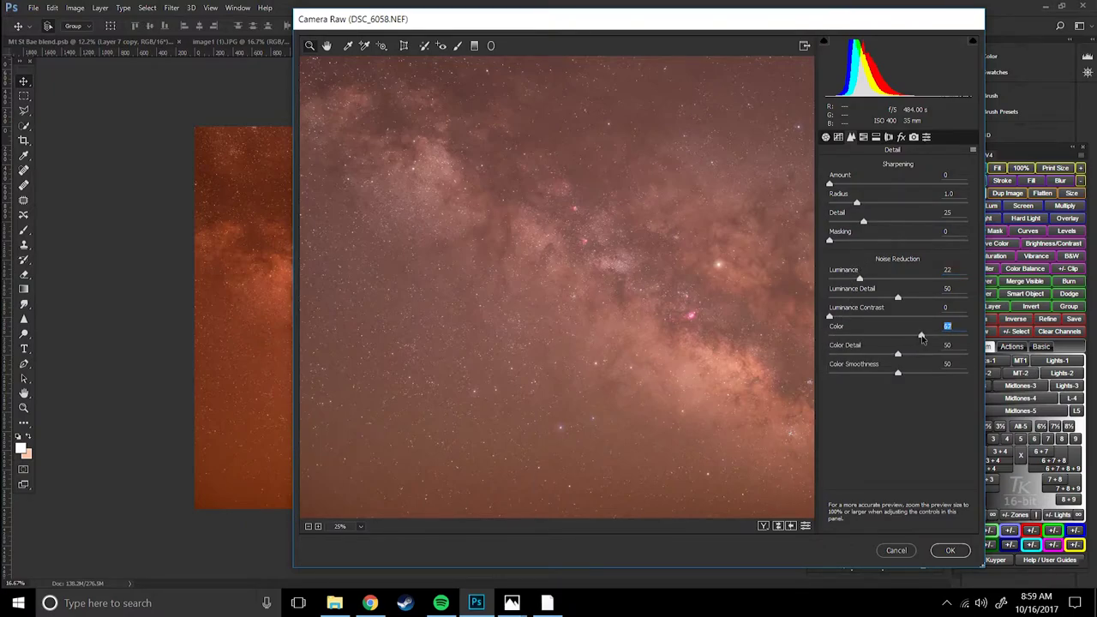
pyautogui.moveTo(922, 337); pyautogui.dragTo(929, 340)
# Compare the sky with and without noise reduction, both in full view and at up to 100%
pyautogui.keyDown('alt'); pyautogui.click(555, 307); pyautogui.keyUp('alt')
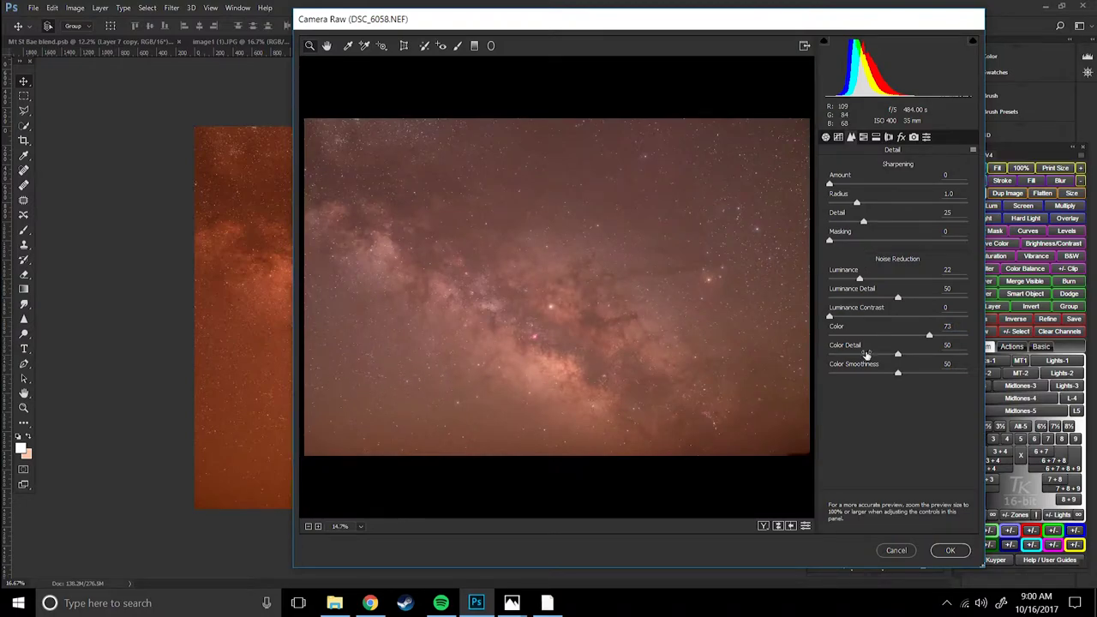
pyautogui.click(805, 526)
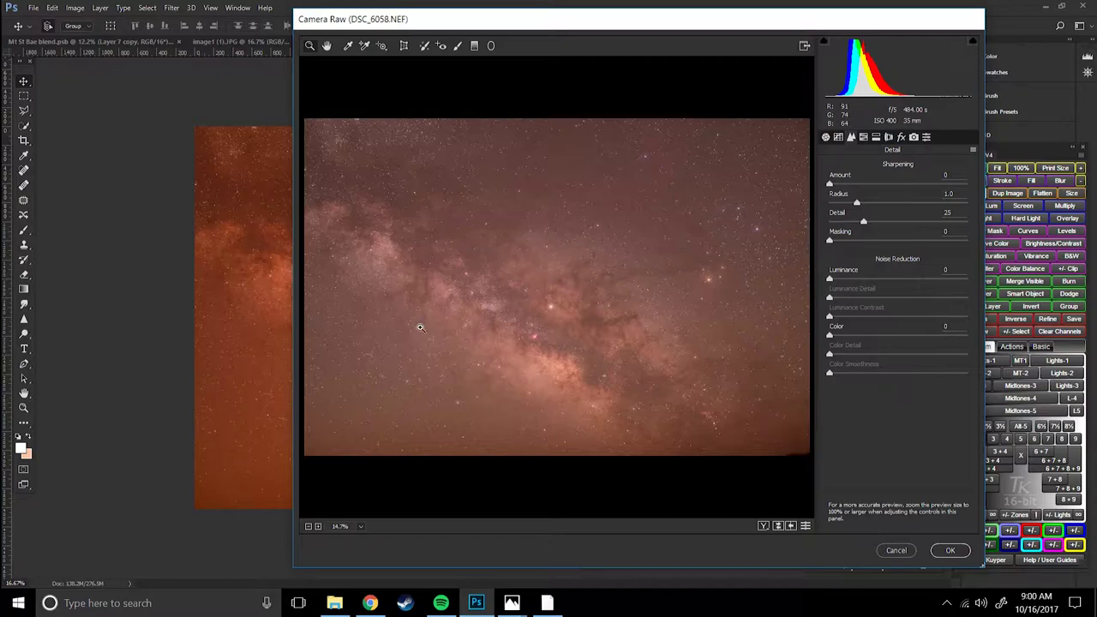
pyautogui.click(805, 526)
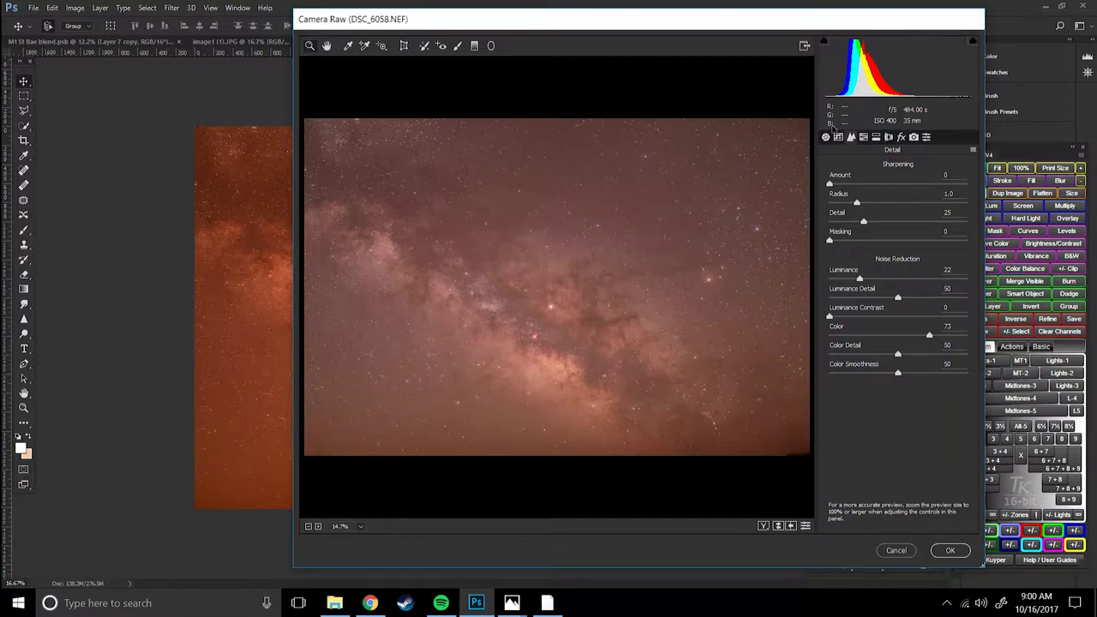
pyautogui.click(408, 357)
pyautogui.click(509, 365)
pyautogui.click(602, 314)
pyautogui.moveTo(548, 273); pyautogui.dragTo(534, 301)
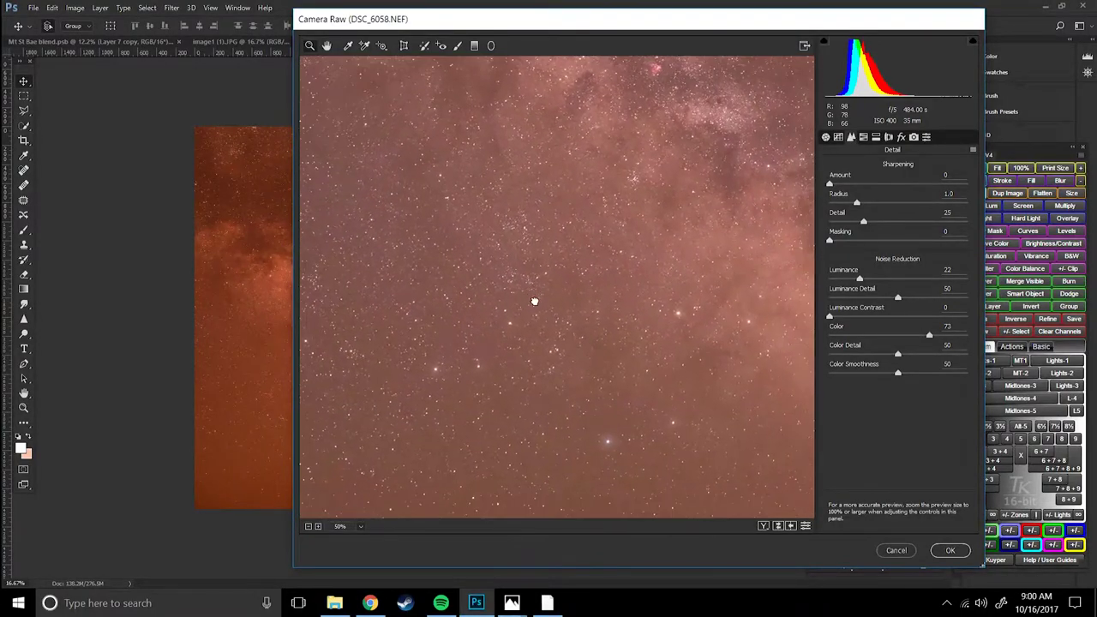
pyautogui.click(807, 527)
pyautogui.scroll(2, 578, 397)
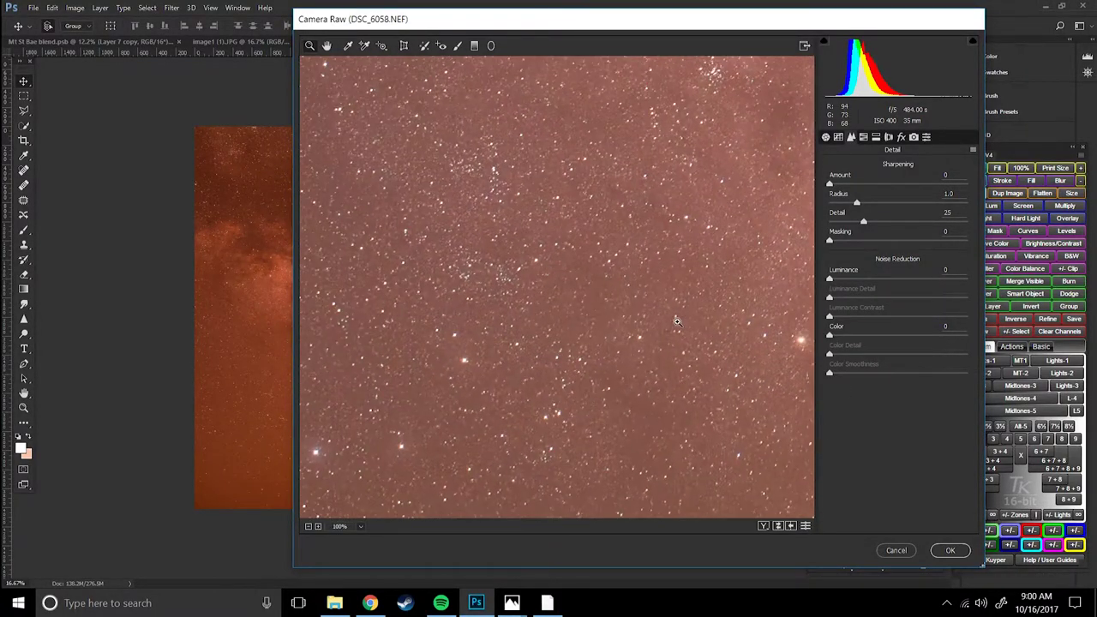
pyautogui.click(806, 527)
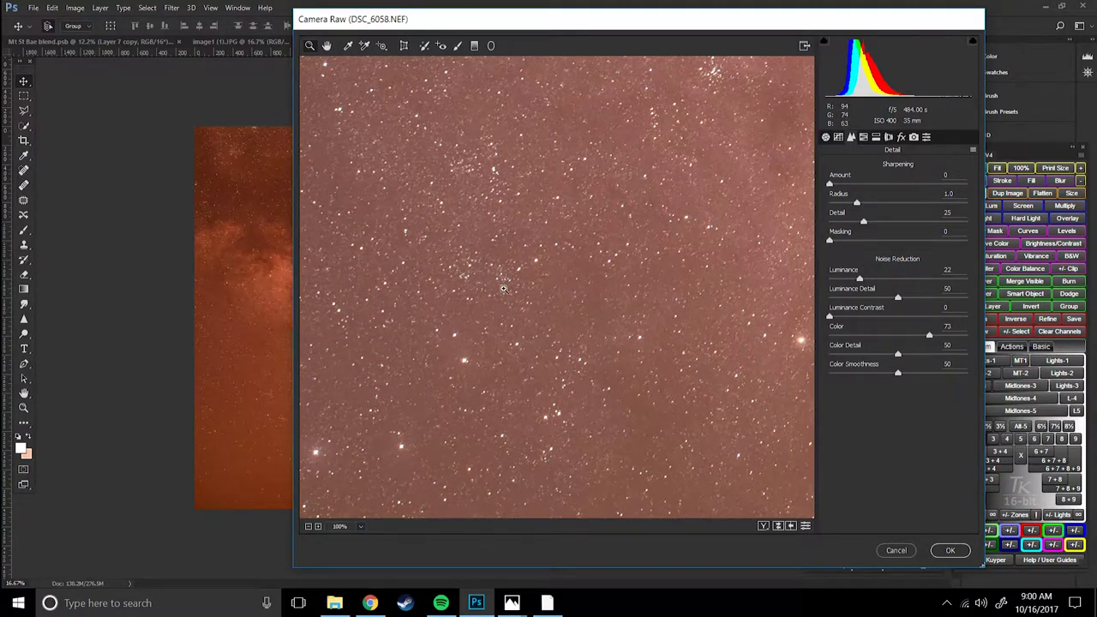
# Examine the stars across the Milky Way at 66.7% with the Lens Corrections settings open, and return to the Detail settings
pyautogui.click(890, 139)
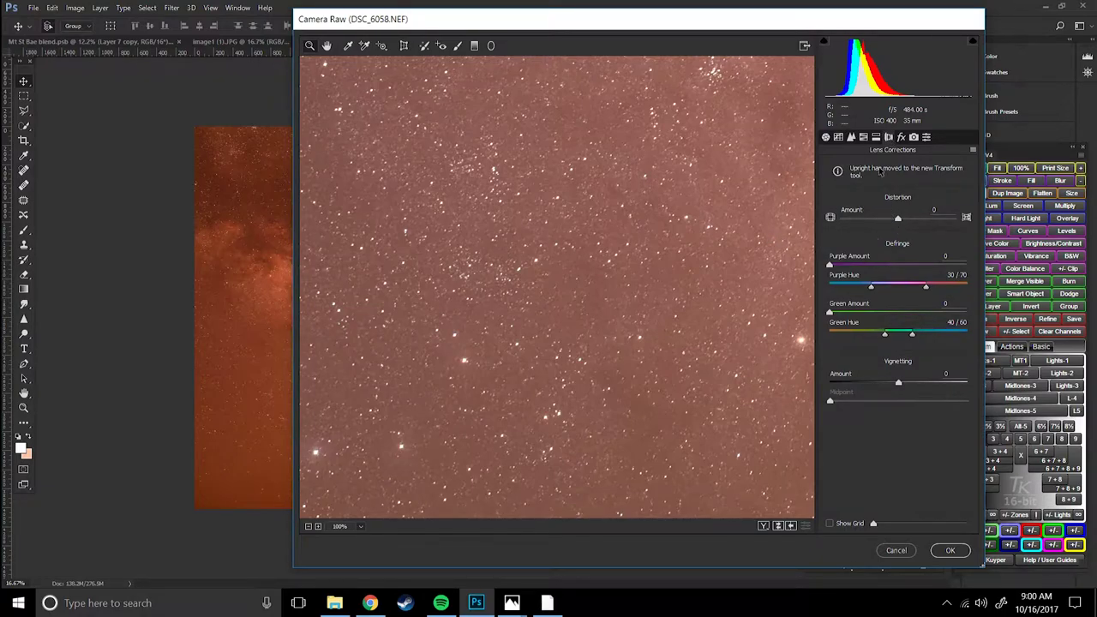
pyautogui.hotkey('ctrl', '-')
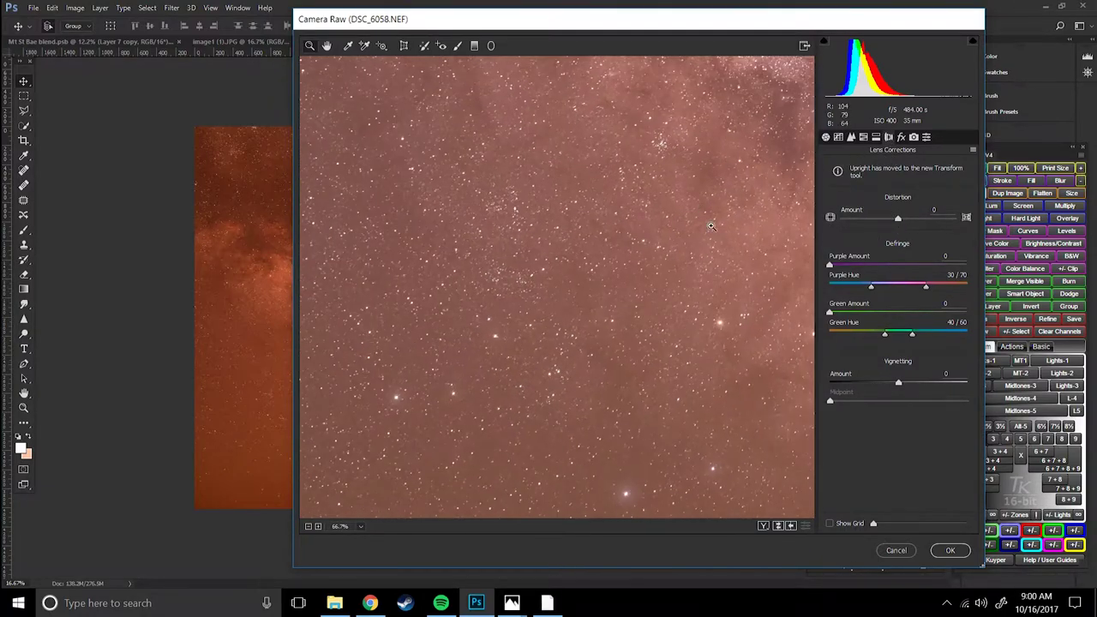
pyautogui.moveTo(715, 227); pyautogui.dragTo(462, 77)
pyautogui.moveTo(766, 270); pyautogui.dragTo(562, 461)
pyautogui.moveTo(659, 159); pyautogui.dragTo(616, 409)
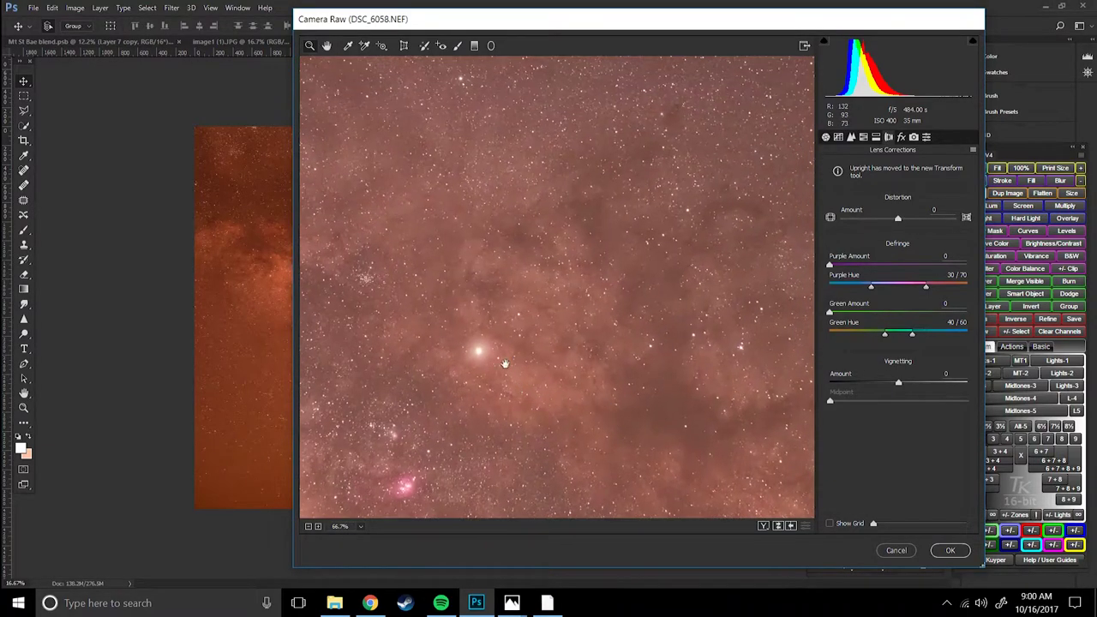
pyautogui.moveTo(422, 204); pyautogui.dragTo(646, 421)
pyautogui.moveTo(365, 208); pyautogui.dragTo(438, 373)
pyautogui.moveTo(468, 269); pyautogui.dragTo(899, 423)
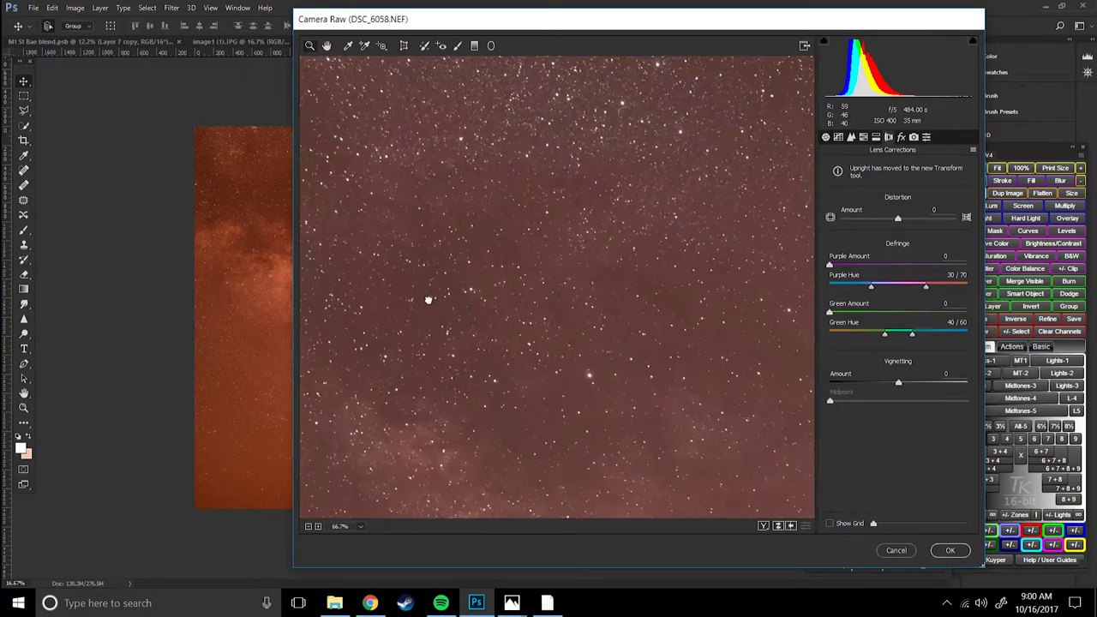
pyautogui.moveTo(429, 300); pyautogui.dragTo(730, 375)
pyautogui.moveTo(500, 386); pyautogui.dragTo(689, 261)
pyautogui.moveTo(572, 397); pyautogui.dragTo(431, 170)
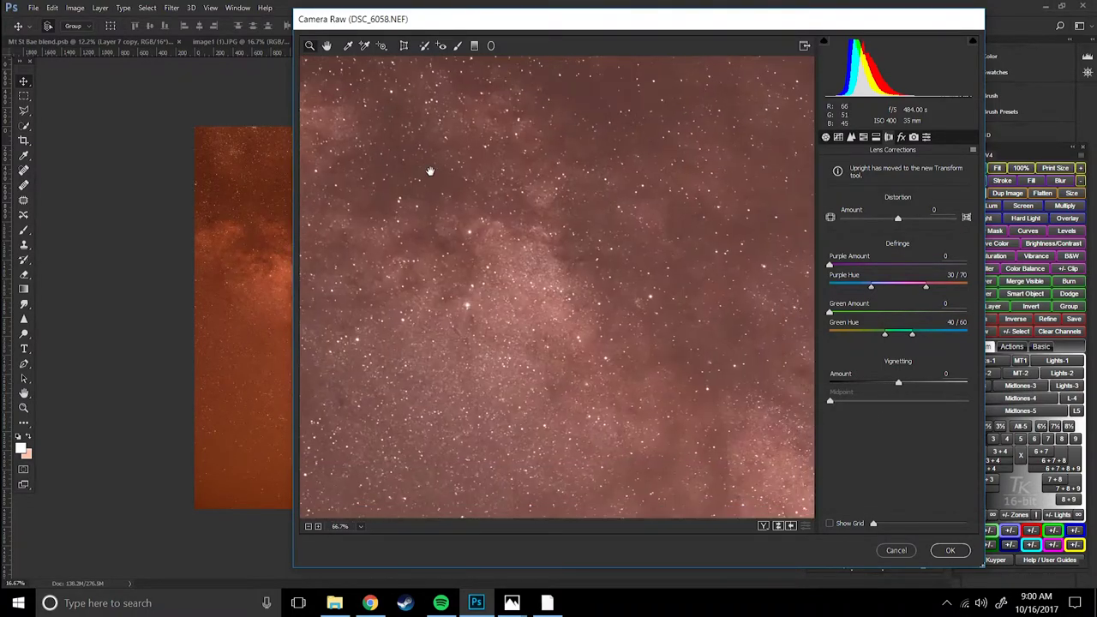
pyautogui.moveTo(357, 316)
pyautogui.mouseDown()
pyautogui.moveTo(669, 237)
pyautogui.moveTo(342, 288)
pyautogui.mouseUp()
pyautogui.moveTo(774, 230); pyautogui.dragTo(564, 286)
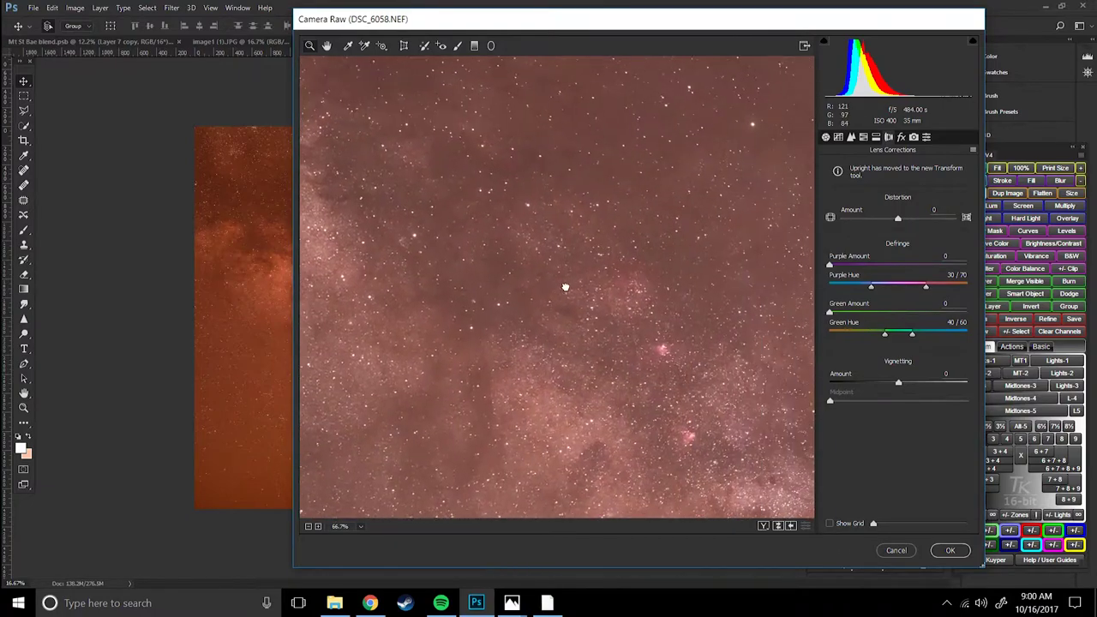
pyautogui.moveTo(429, 288); pyautogui.dragTo(460, 275)
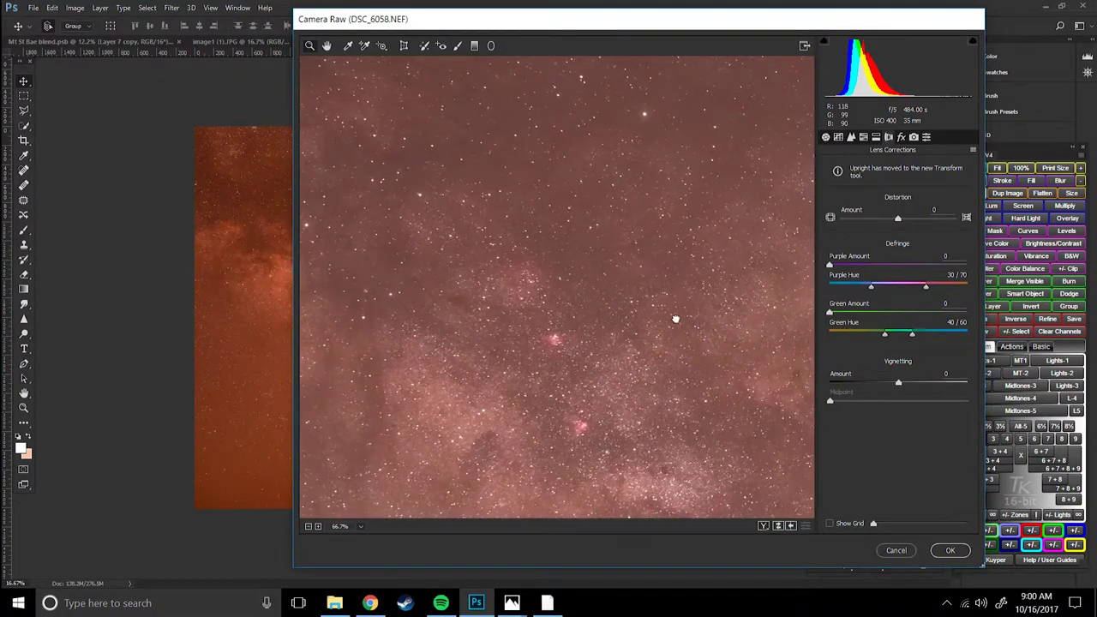
pyautogui.moveTo(676, 320); pyautogui.dragTo(583, 290)
pyautogui.click(849, 139)
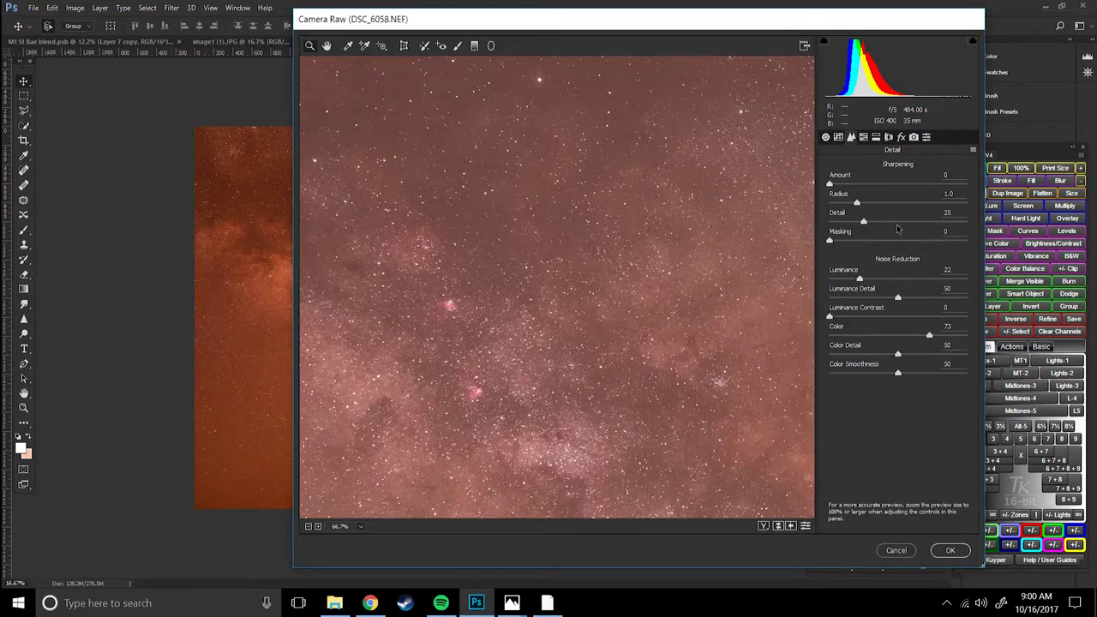
# Examine the stars for color fringing at magnifications up to 200% with the Lens Corrections settings open
pyautogui.click(888, 137)
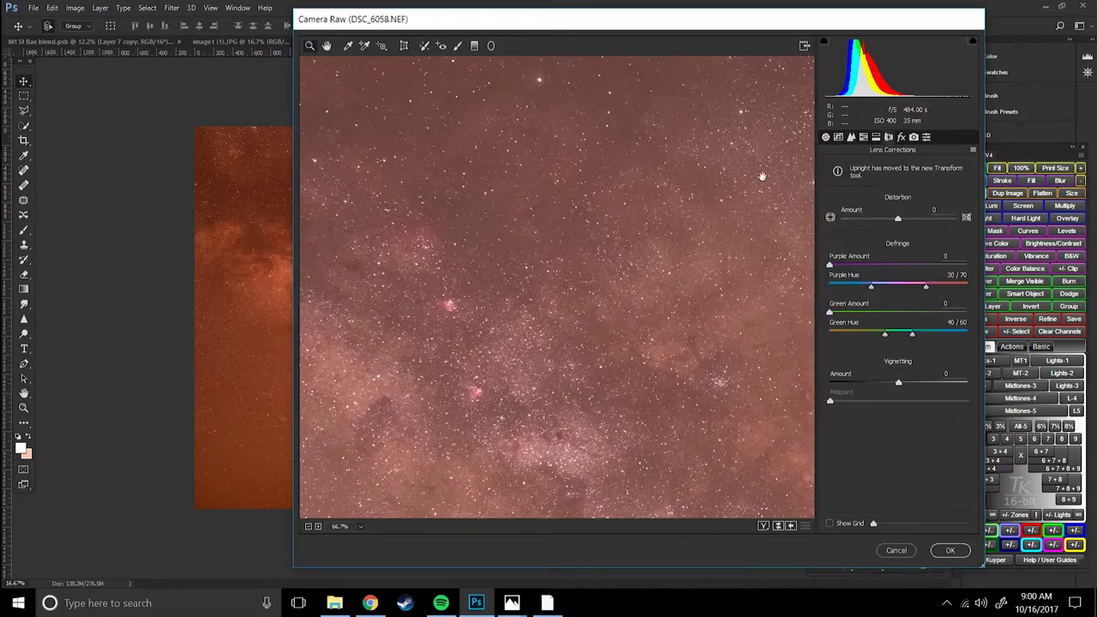
pyautogui.moveTo(766, 177); pyautogui.dragTo(547, 251)
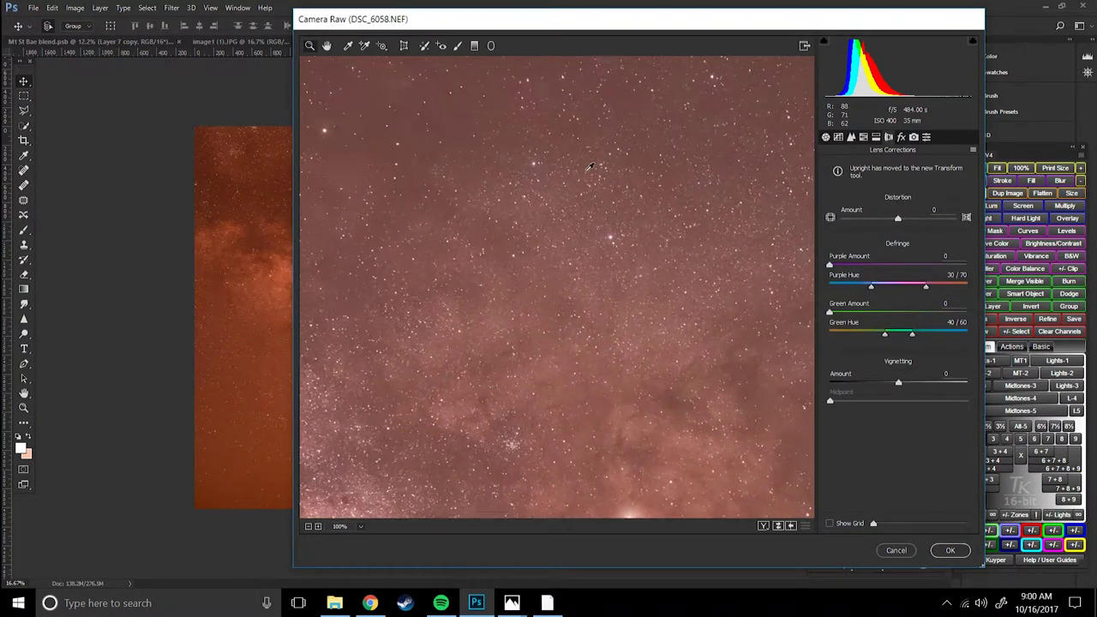
pyautogui.doubleClick(547, 251)
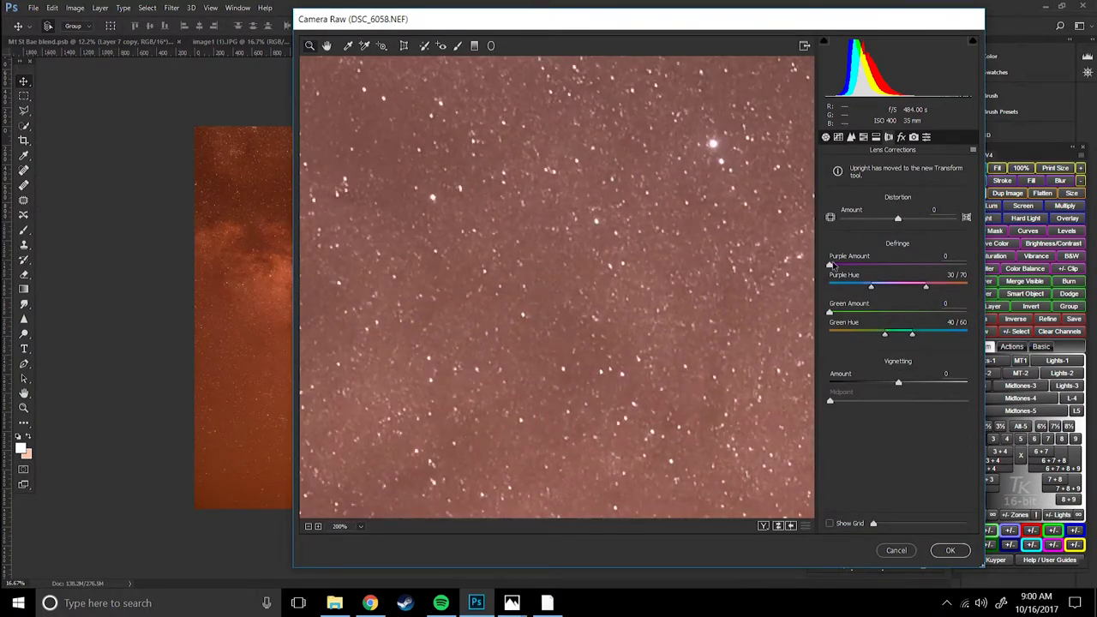
pyautogui.hotkey('ctrl', '-')
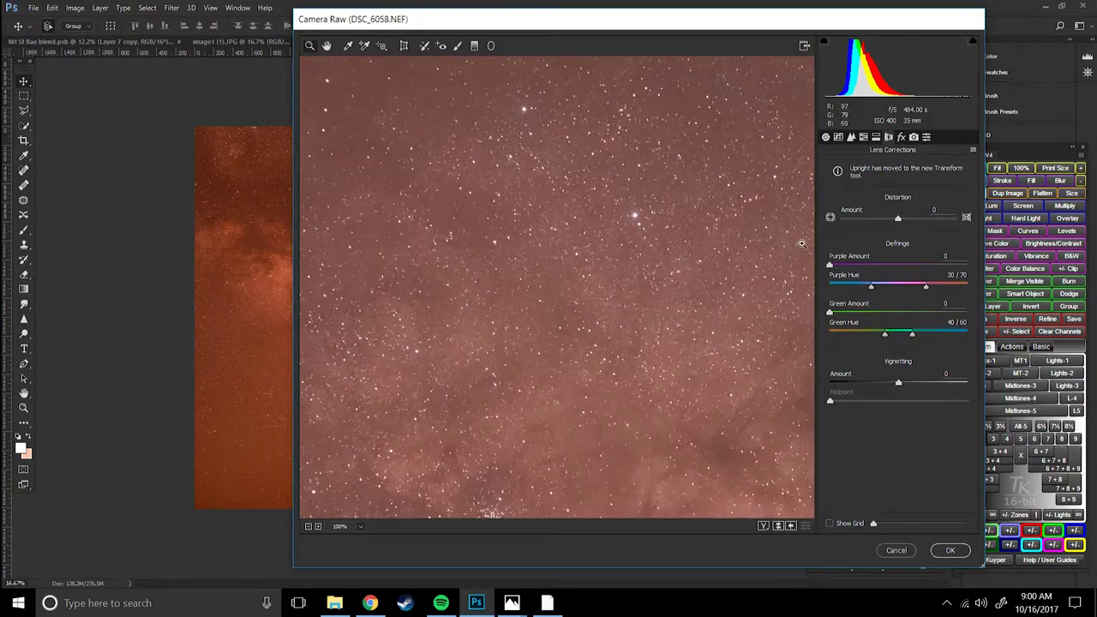
pyautogui.moveTo(830, 267)
pyautogui.mouseDown()
pyautogui.moveTo(984, 273)
pyautogui.moveTo(829, 271)
pyautogui.mouseUp()
pyautogui.hotkey('ctrl', '-')
pyautogui.hotkey('ctrl', '+')
pyautogui.hotkey('ctrl', '+')
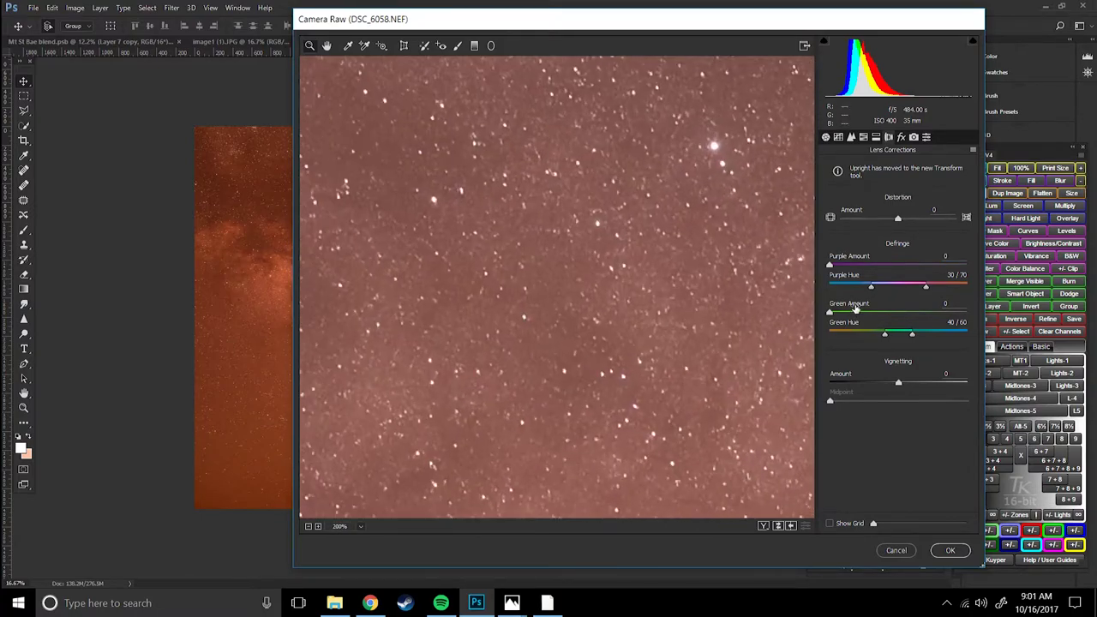
# Try defringing the stars with Green Amount 5 and a widened Green Hue range starting at 20, and restore the default lens corrections
pyautogui.moveTo(829, 312); pyautogui.dragTo(856, 334)
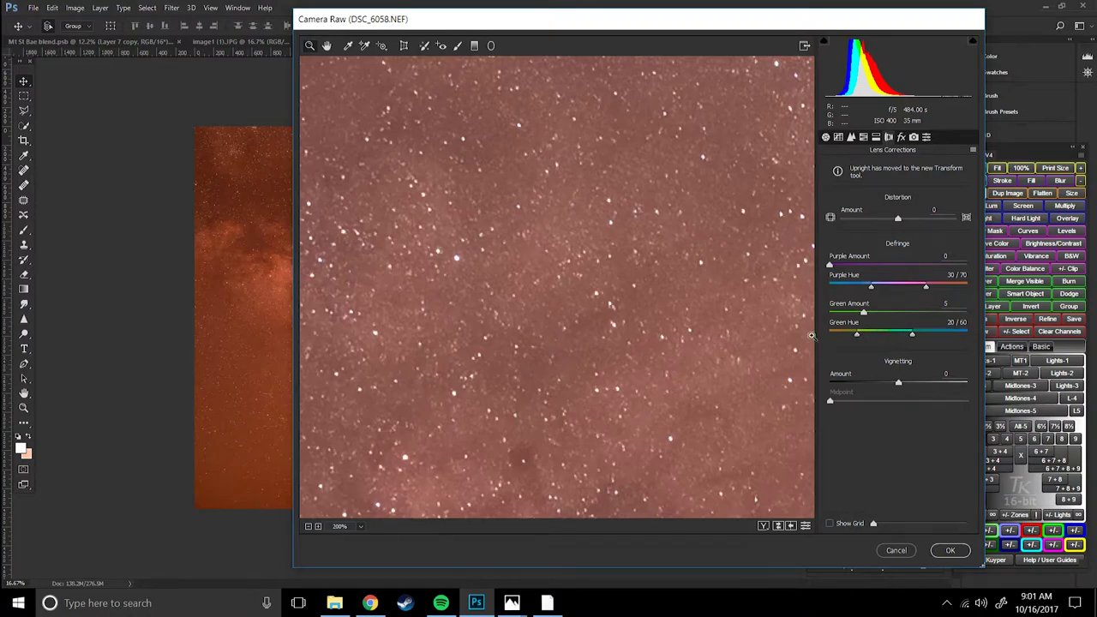
pyautogui.moveTo(516, 389); pyautogui.dragTo(525, 165)
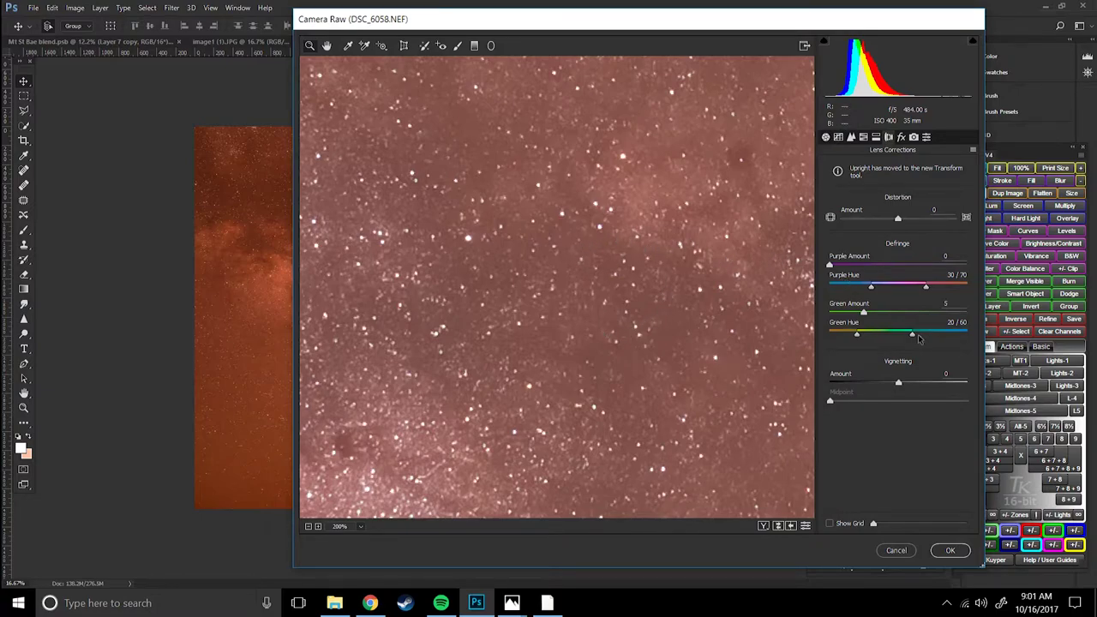
pyautogui.moveTo(912, 337); pyautogui.dragTo(1005, 333)
pyautogui.click(808, 528)
pyautogui.hotkey('ctrl', '-')
pyautogui.hotkey('ctrl', '-')
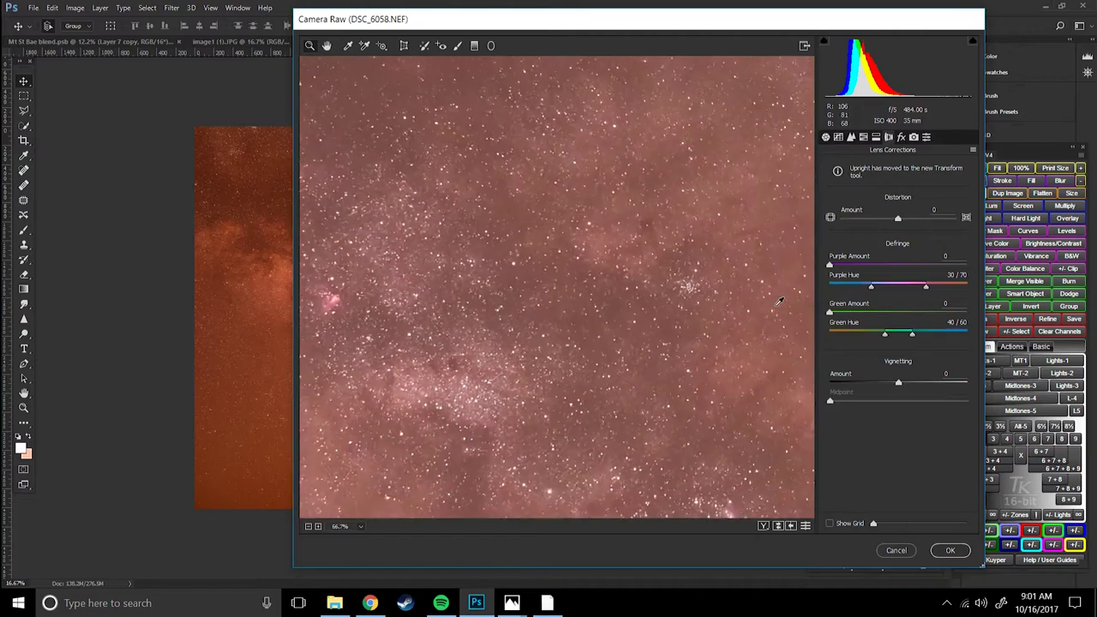
pyautogui.moveTo(752, 312); pyautogui.dragTo(525, 233)
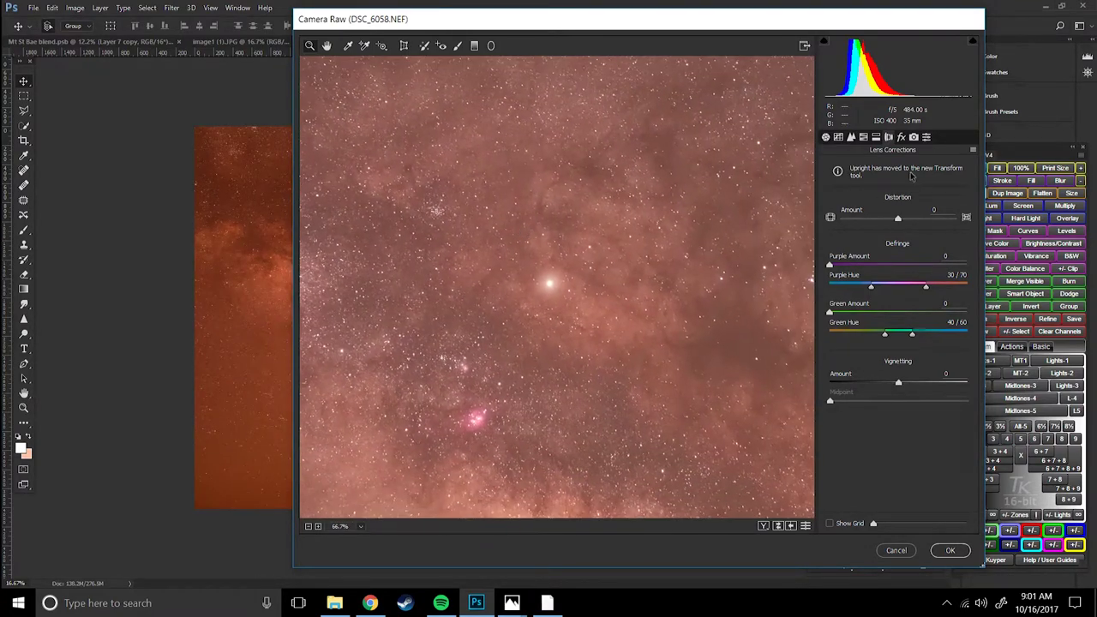
pyautogui.click(851, 139)
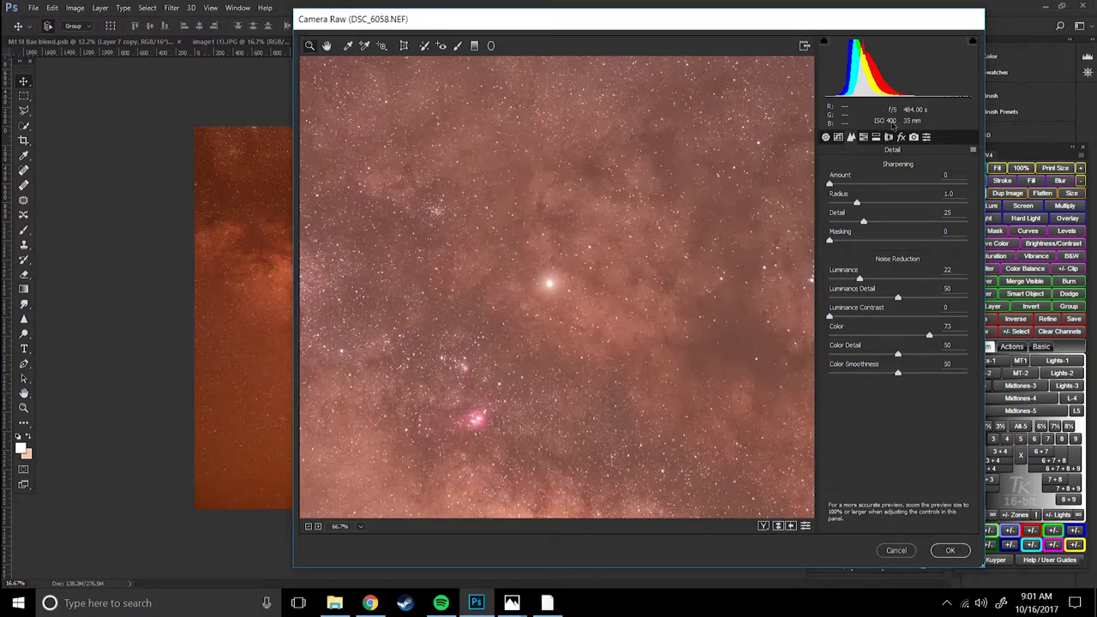
pyautogui.click(889, 139)
pyautogui.hotkey('ctrl', '0')
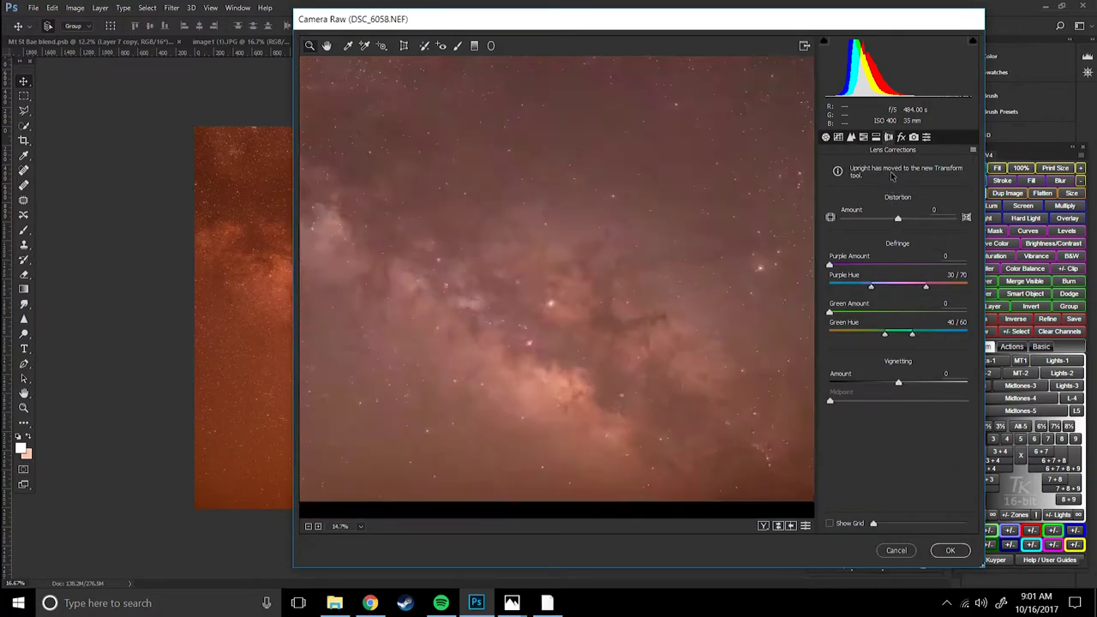
# Cool the white balance further by setting Temperature to -76, and check the Milky Way at 25%
pyautogui.click(826, 138)
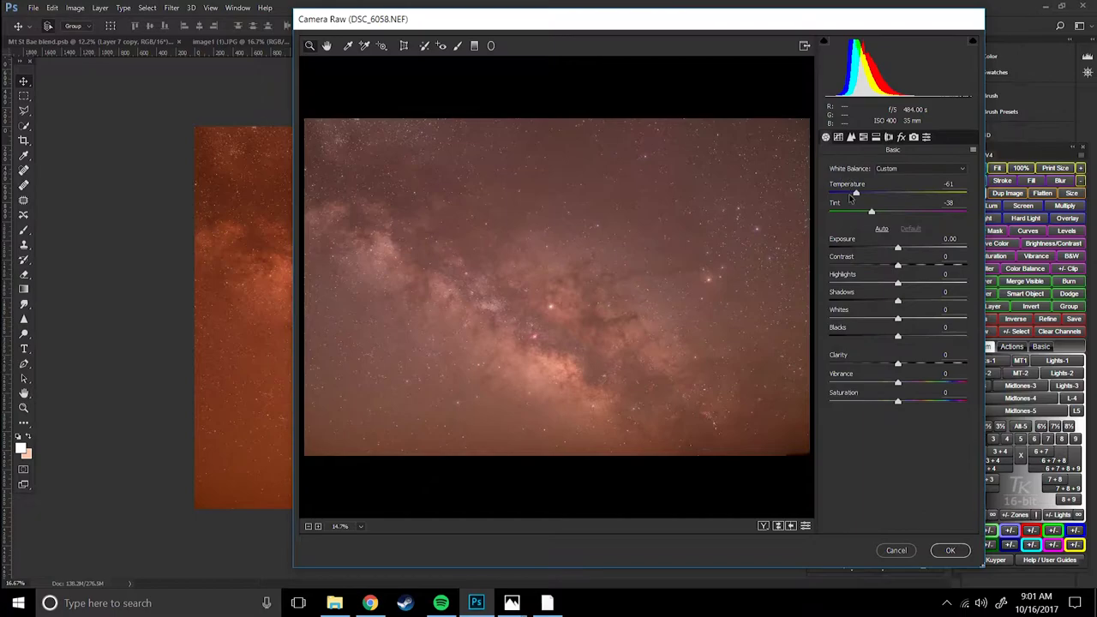
pyautogui.moveTo(856, 194); pyautogui.dragTo(846, 194)
pyautogui.hotkey('ctrl', '+')
pyautogui.hotkey('ctrl', '+')
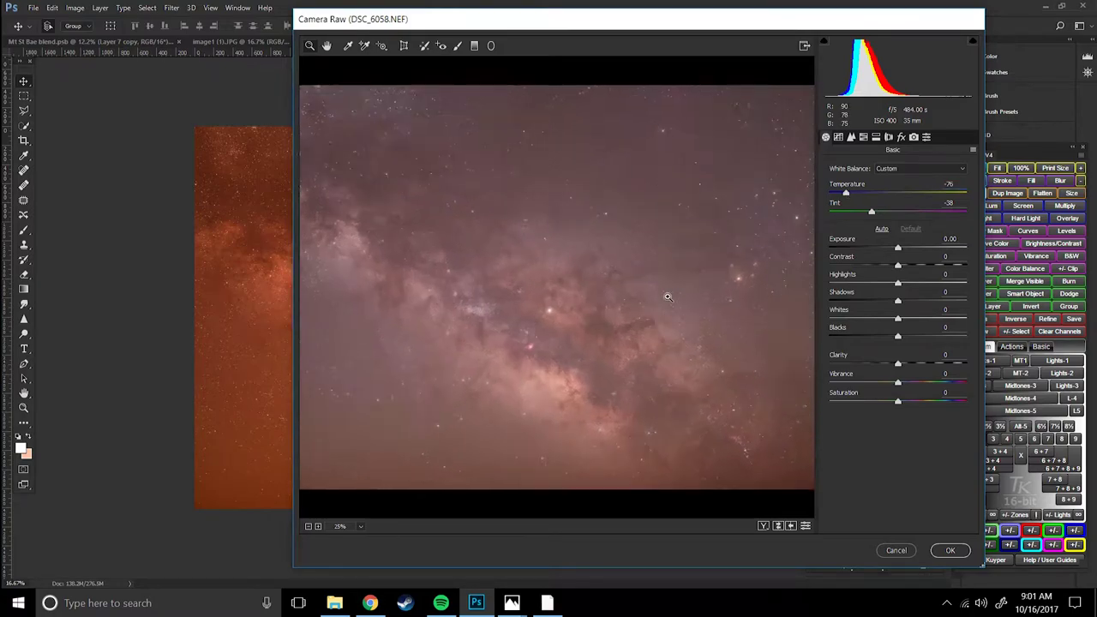
pyautogui.hotkey('ctrl', '-')
pyautogui.hotkey('ctrl', '-')
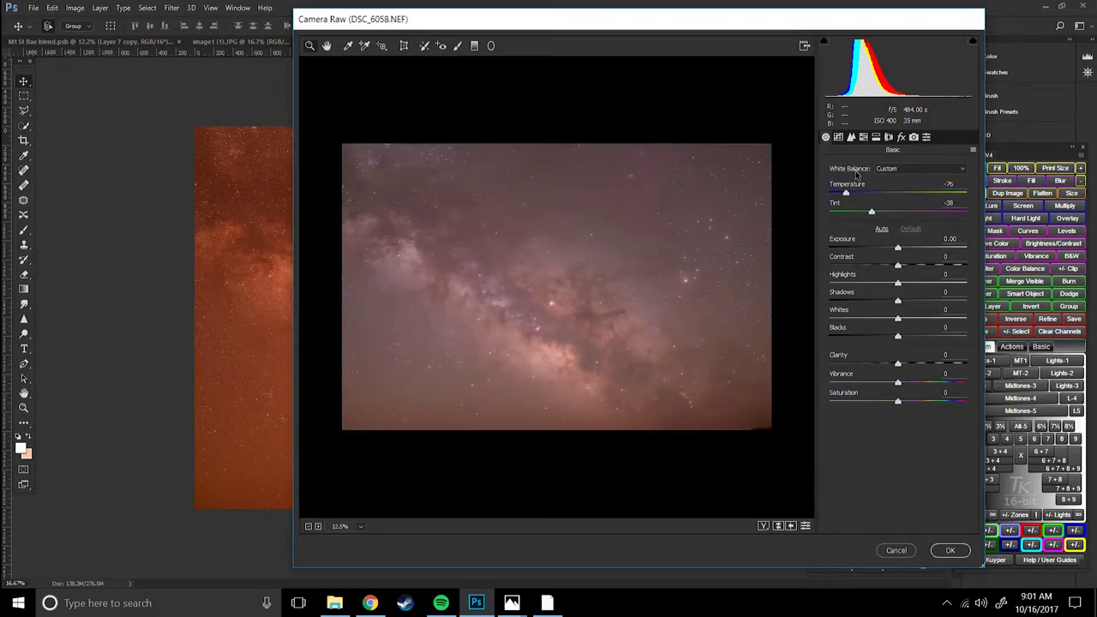
# Try shifting the shadows Tint in the Camera Calibration settings while viewing the whole sky
pyautogui.click(914, 137)
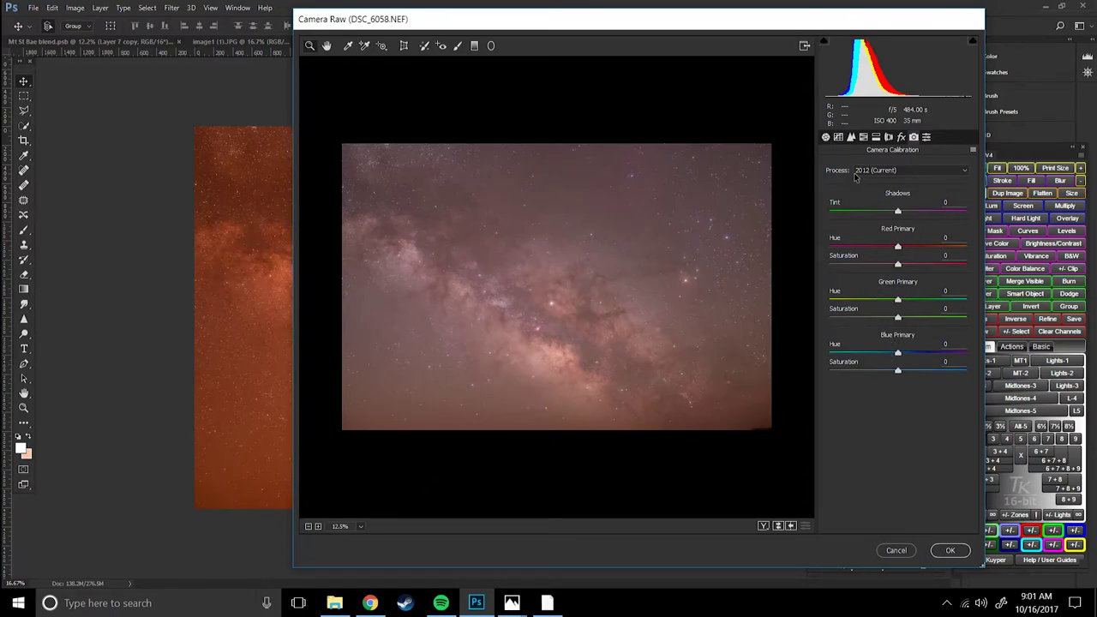
pyautogui.click(865, 137)
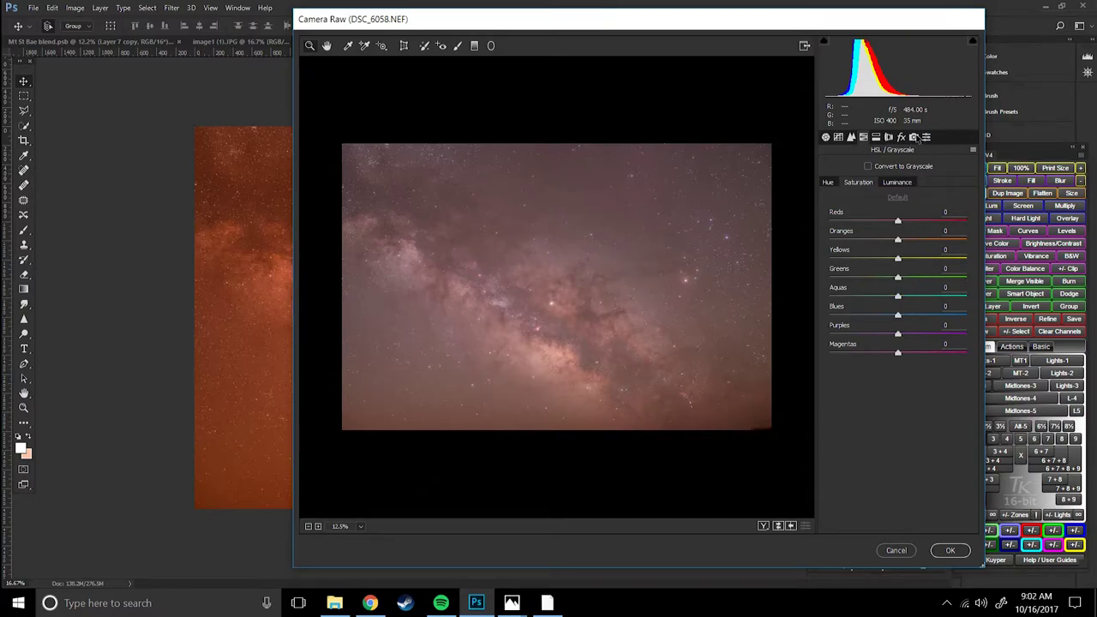
pyautogui.click(915, 137)
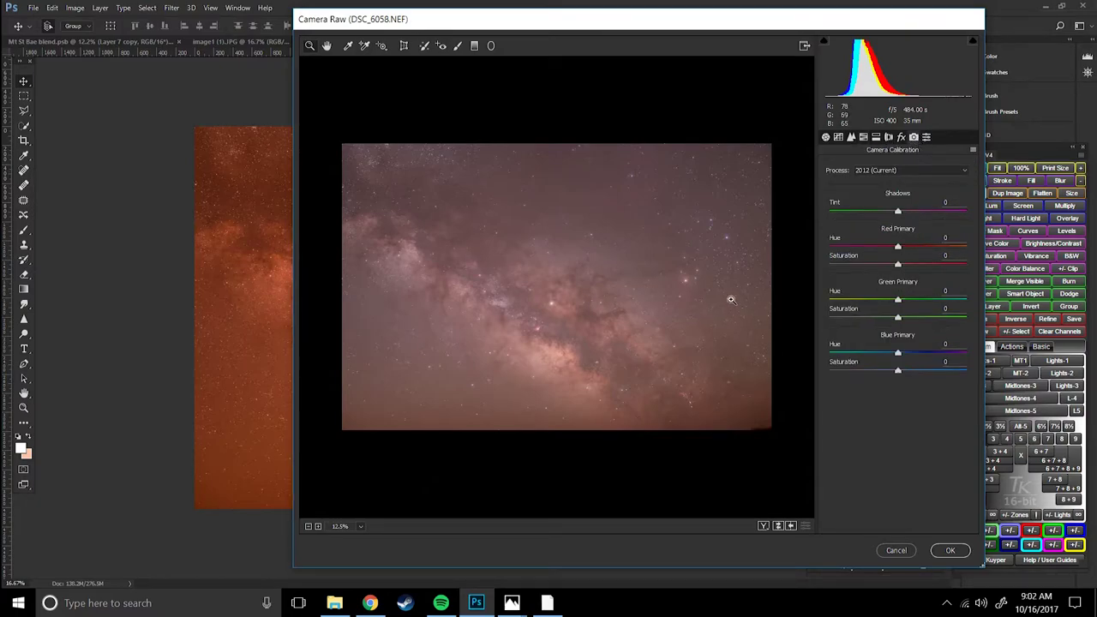
pyautogui.hotkey('ctrl', '+')
pyautogui.moveTo(898, 211); pyautogui.dragTo(927, 214)
pyautogui.hotkey('ctrl', '-')
# Set the white balance Tint to -46 and the Camera Calibration shadows Tint to +24
pyautogui.click(829, 138)
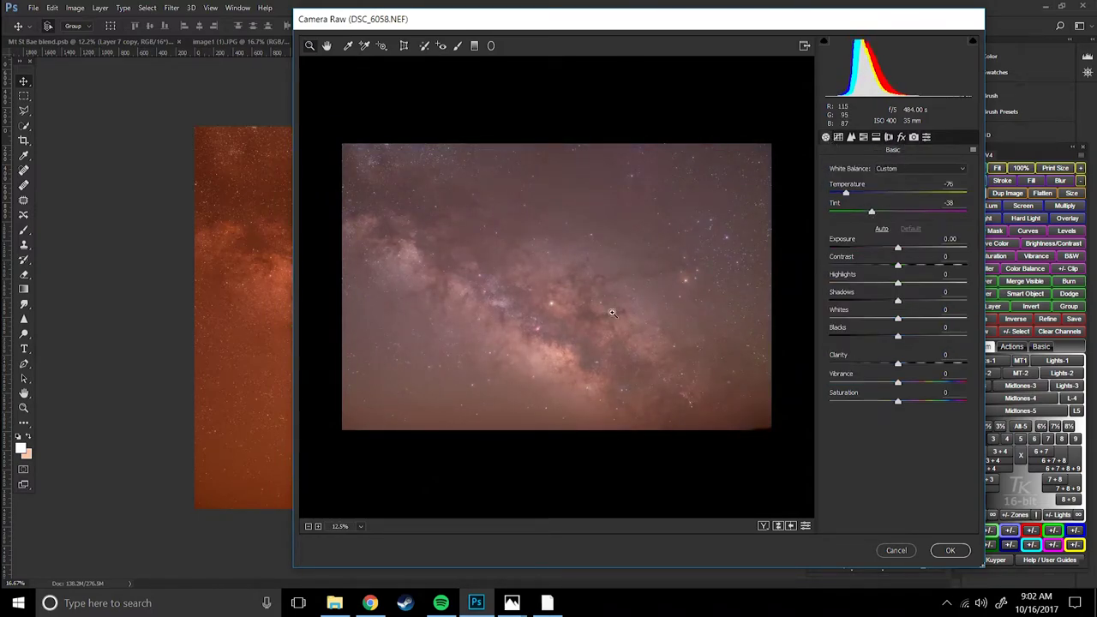
pyautogui.moveTo(873, 212); pyautogui.dragTo(866, 216)
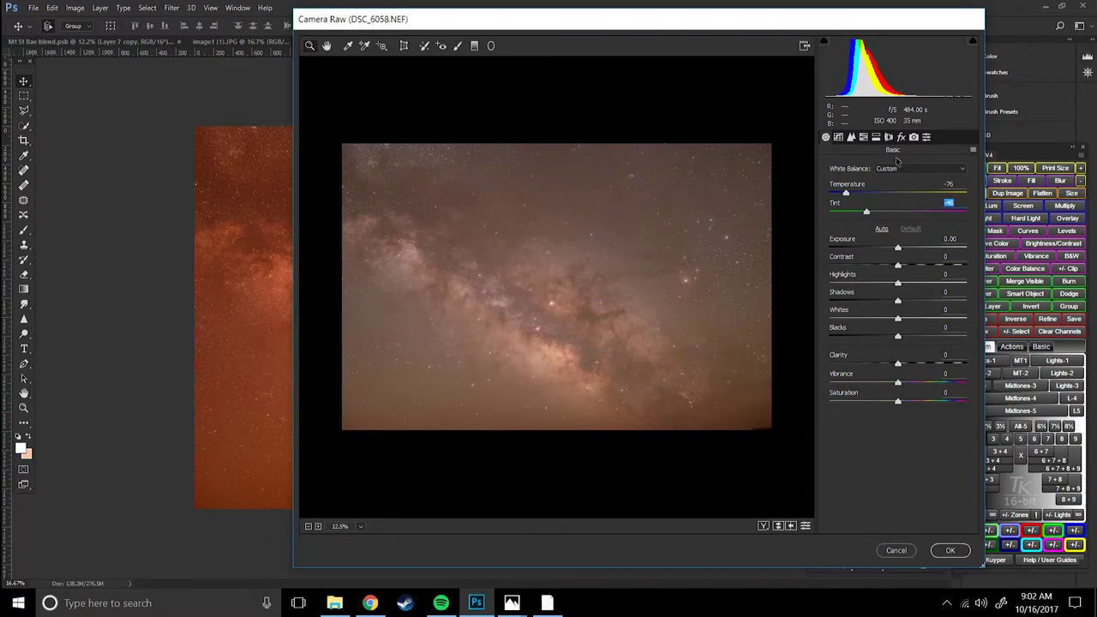
pyautogui.click(914, 139)
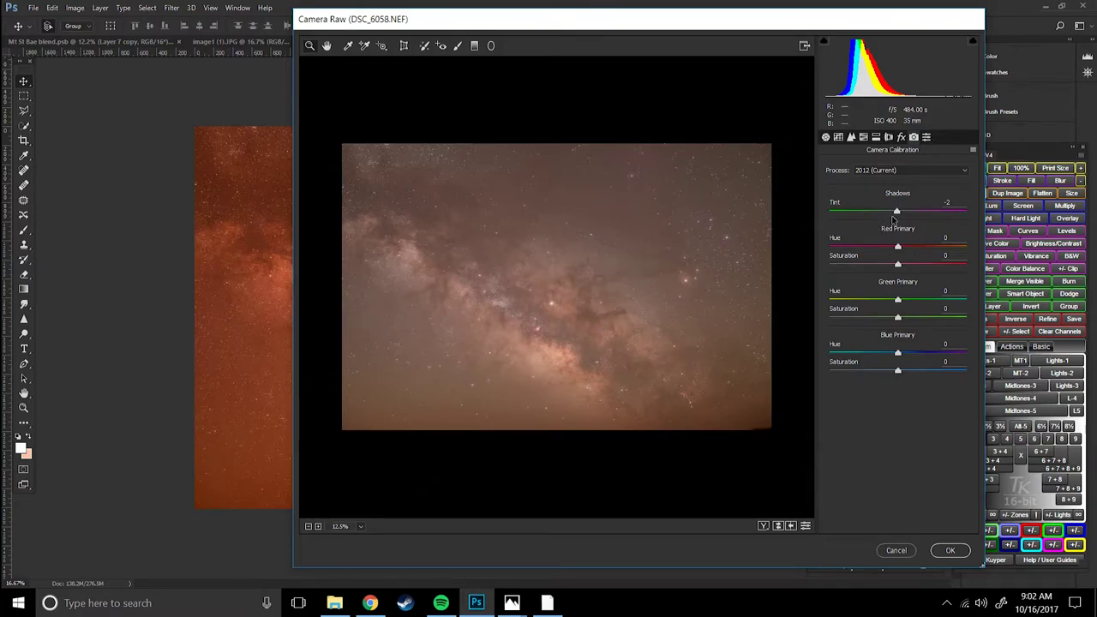
pyautogui.moveTo(896, 212)
pyautogui.mouseDown()
pyautogui.moveTo(945, 215)
pyautogui.moveTo(897, 216)
pyautogui.moveTo(916, 220)
pyautogui.mouseUp()
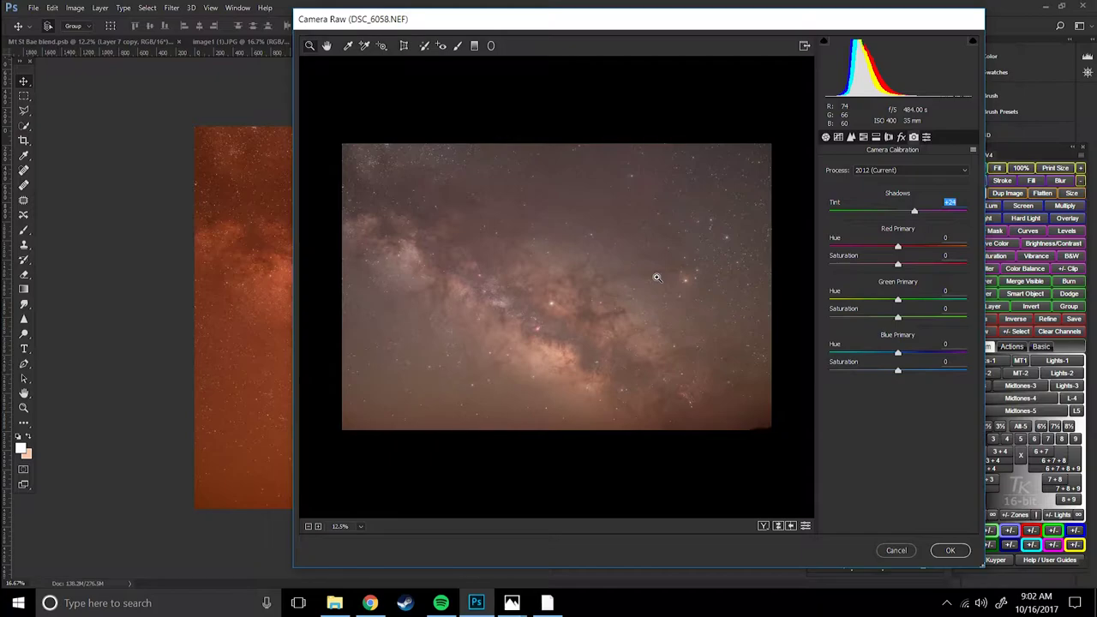
# Examine the colors across the Milky Way core and surrounding sky at 25%, and return to the full view
pyautogui.hotkey('ctrl', '+')
pyautogui.hotkey('ctrl', '+')
pyautogui.moveTo(635, 282); pyautogui.dragTo(638, 345)
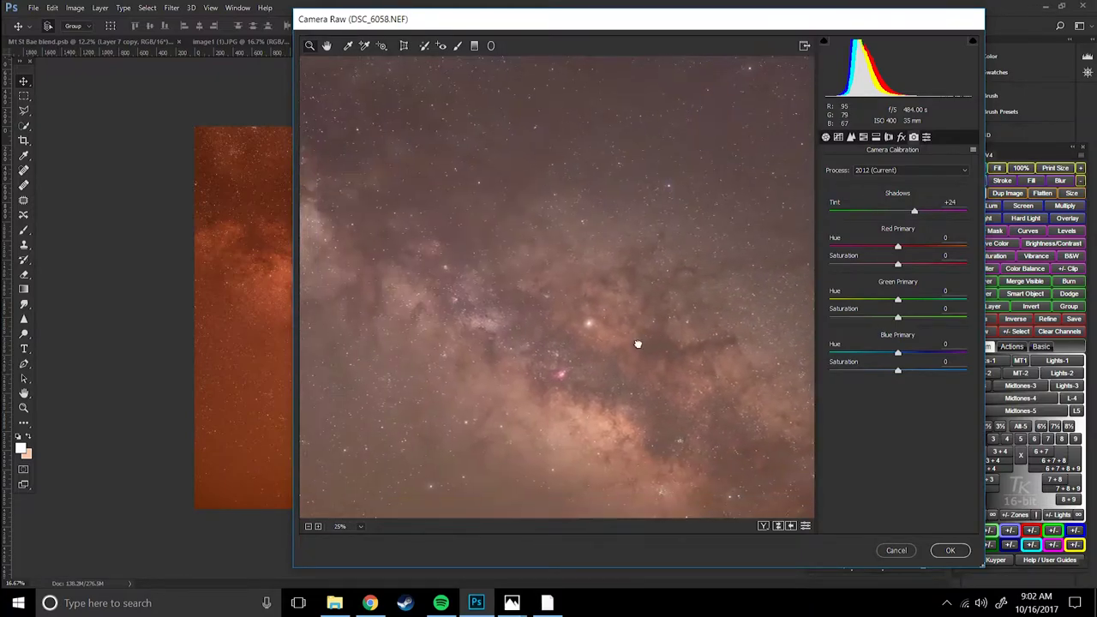
pyautogui.moveTo(491, 378); pyautogui.dragTo(574, 285)
pyautogui.moveTo(684, 222); pyautogui.dragTo(750, 147)
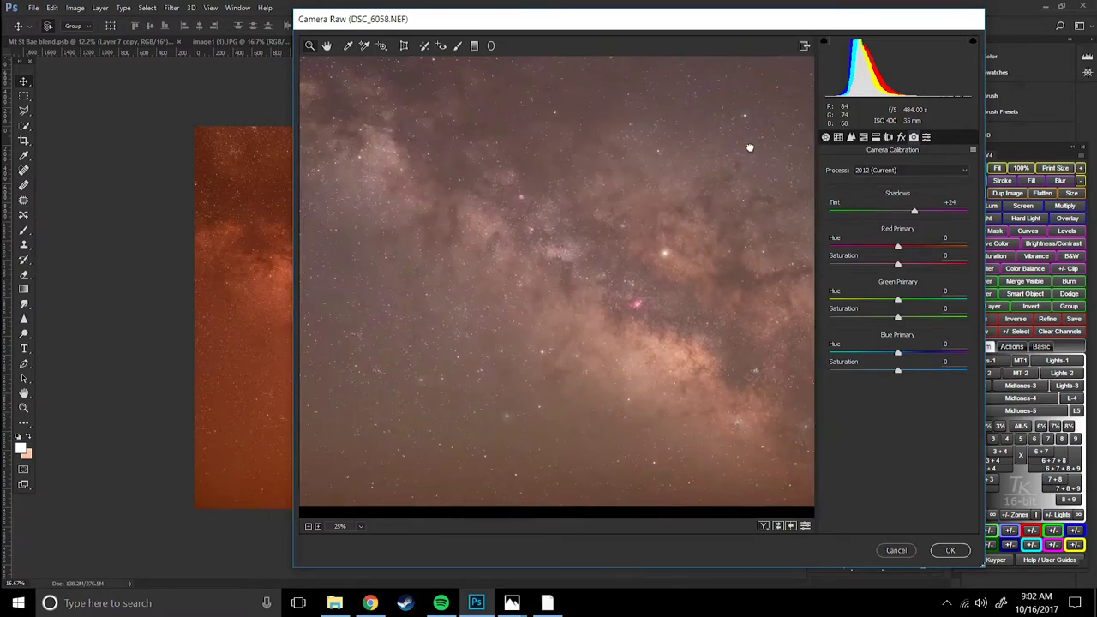
pyautogui.moveTo(685, 297); pyautogui.dragTo(590, 301)
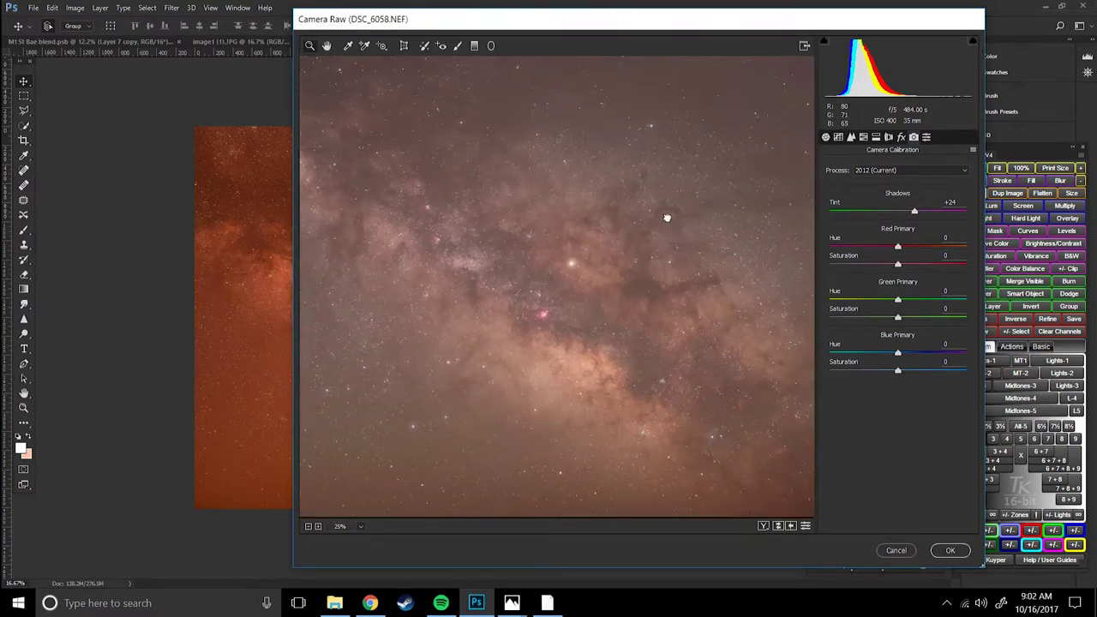
pyautogui.moveTo(667, 218); pyautogui.dragTo(459, 315)
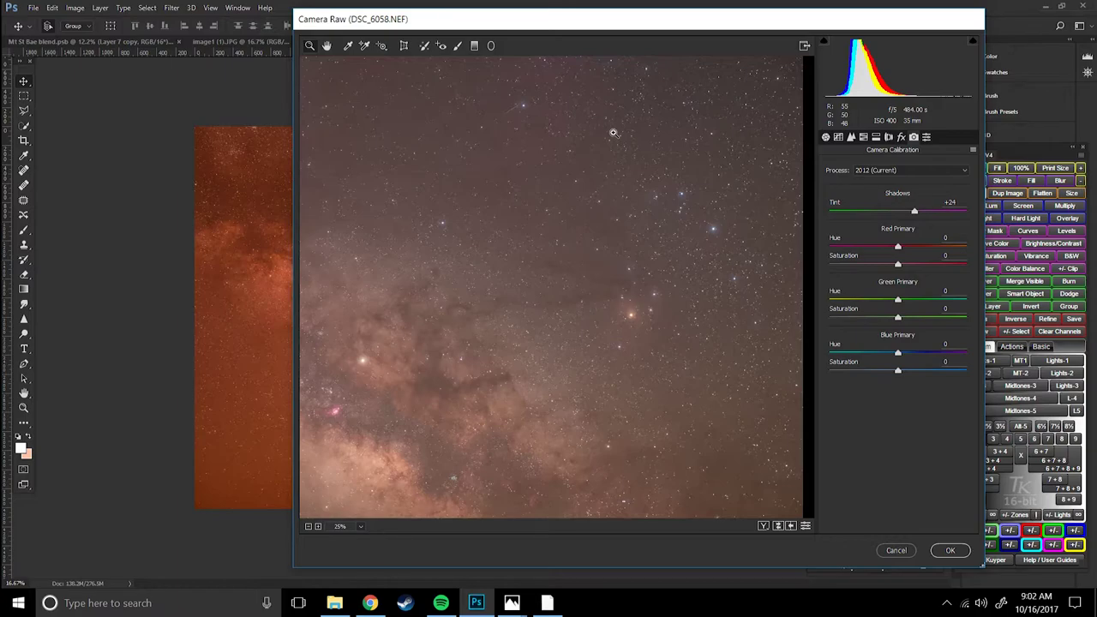
pyautogui.hotkey('ctrl', '0')
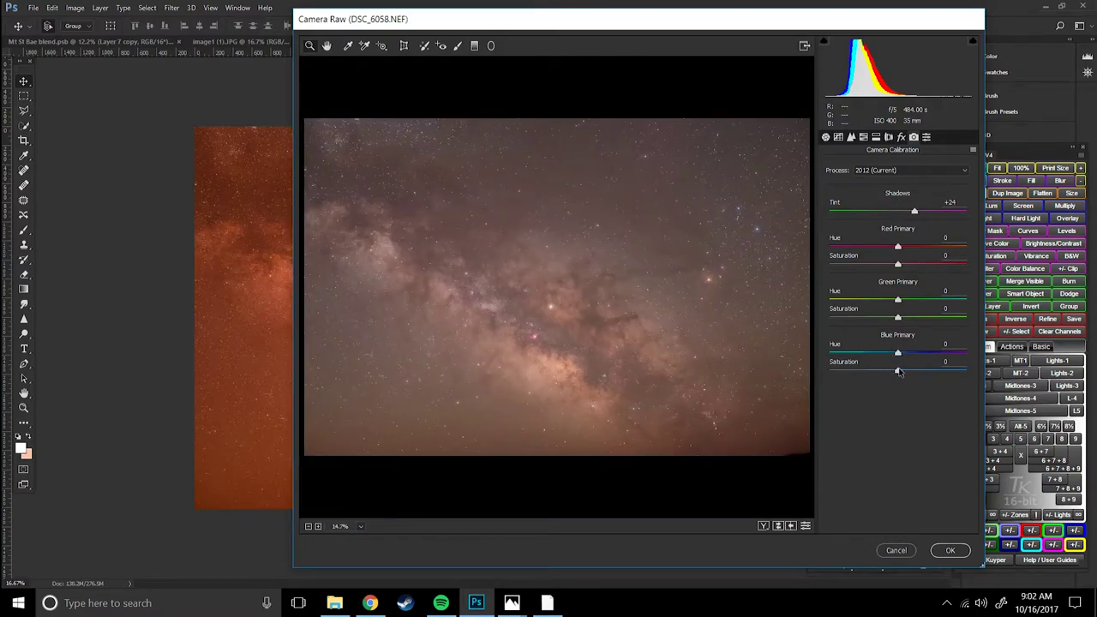
# Set the Camera Calibration Saturation to +20 for the red primary, +11 for green and -18 for blue
pyautogui.click(896, 371)
pyautogui.moveTo(896, 371); pyautogui.dragTo(893, 367)
pyautogui.moveTo(898, 314); pyautogui.dragTo(908, 314)
pyautogui.moveTo(899, 265); pyautogui.dragTo(914, 266)
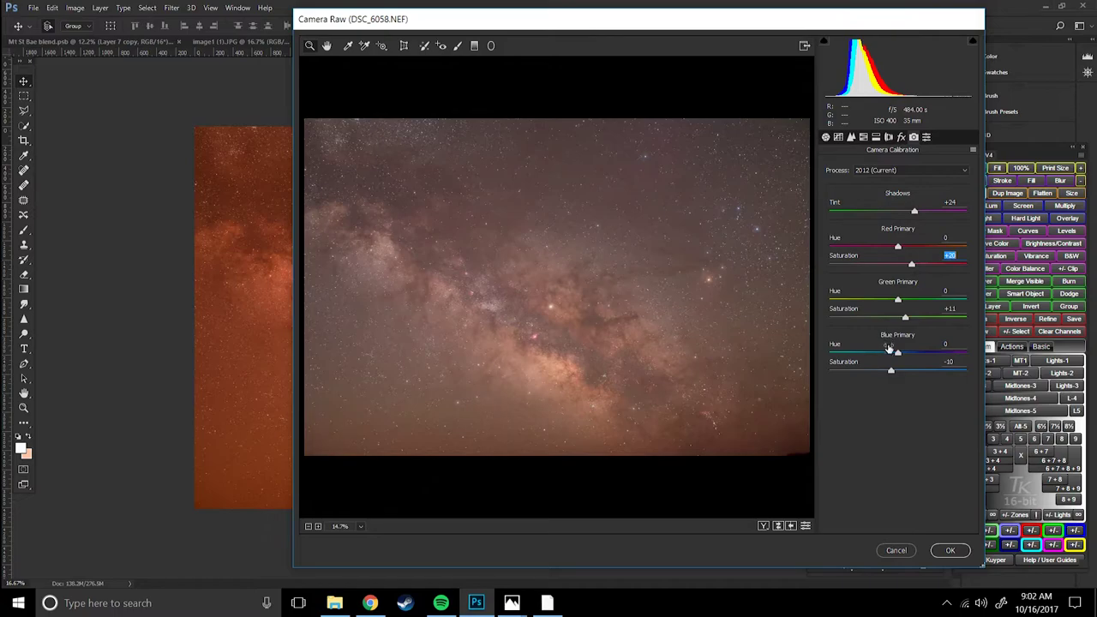
pyautogui.moveTo(891, 372); pyautogui.dragTo(891, 372)
# Set the Camera Calibration Hue to +3 for the green primary and +18 for the red primary
pyautogui.click(827, 138)
pyautogui.click(914, 138)
pyautogui.moveTo(897, 301)
pyautogui.mouseDown()
pyautogui.moveTo(940, 311)
pyautogui.moveTo(904, 299)
pyautogui.mouseUp()
pyautogui.moveTo(899, 248); pyautogui.dragTo(877, 256)
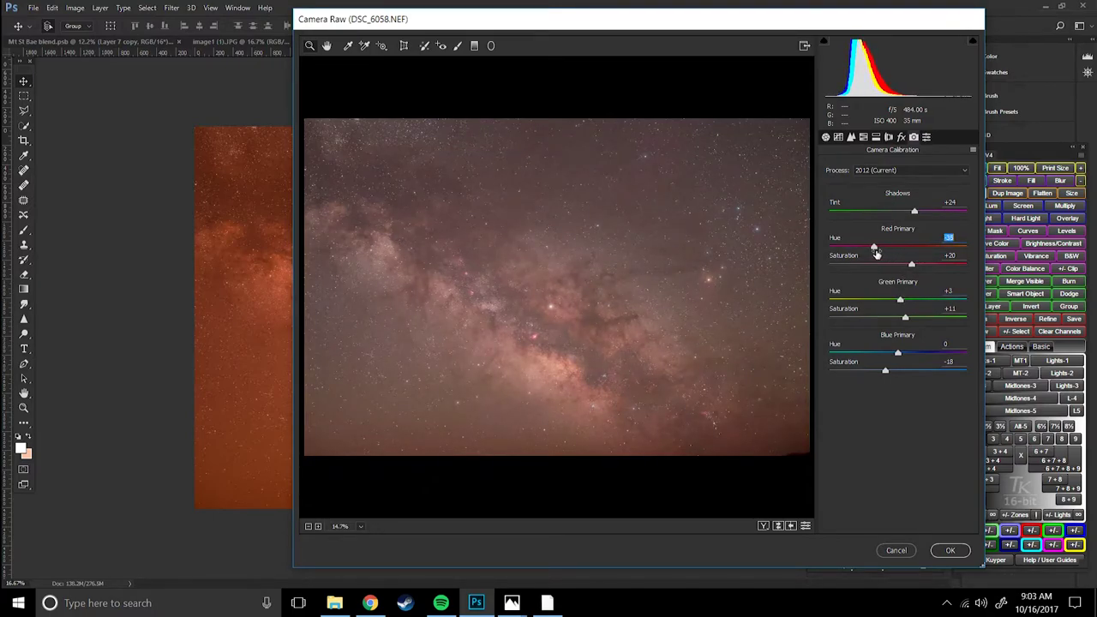
pyautogui.moveTo(876, 255); pyautogui.dragTo(896, 254)
pyautogui.doubleClick(897, 249)
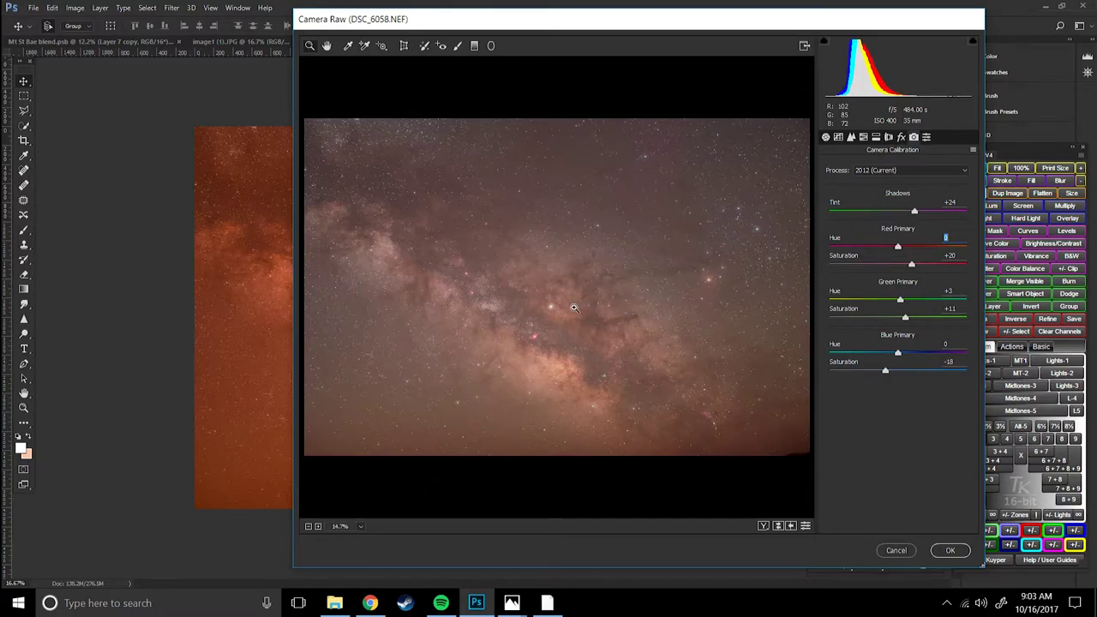
pyautogui.moveTo(901, 247); pyautogui.dragTo(913, 250)
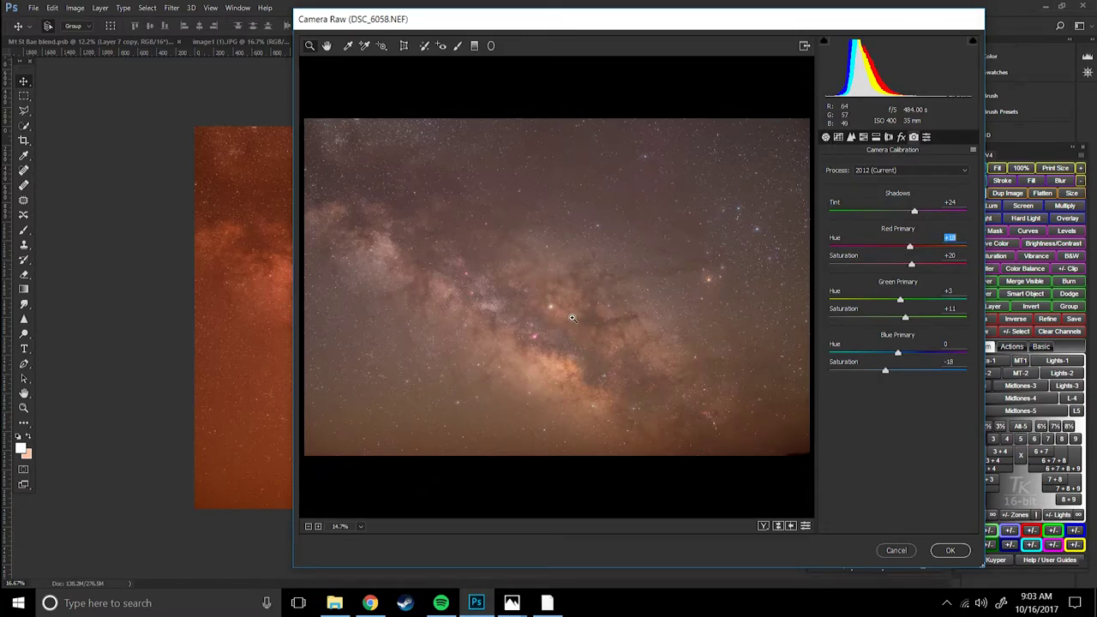
# Cool the sky's white balance once more by setting Temperature to -84
pyautogui.click(828, 140)
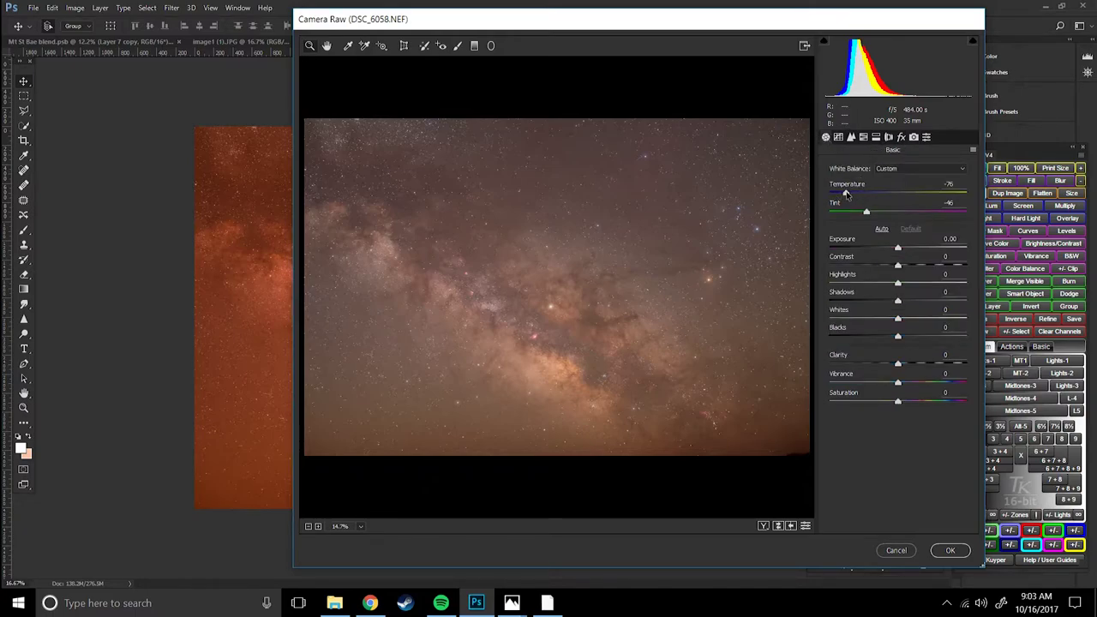
pyautogui.moveTo(846, 194); pyautogui.dragTo(840, 195)
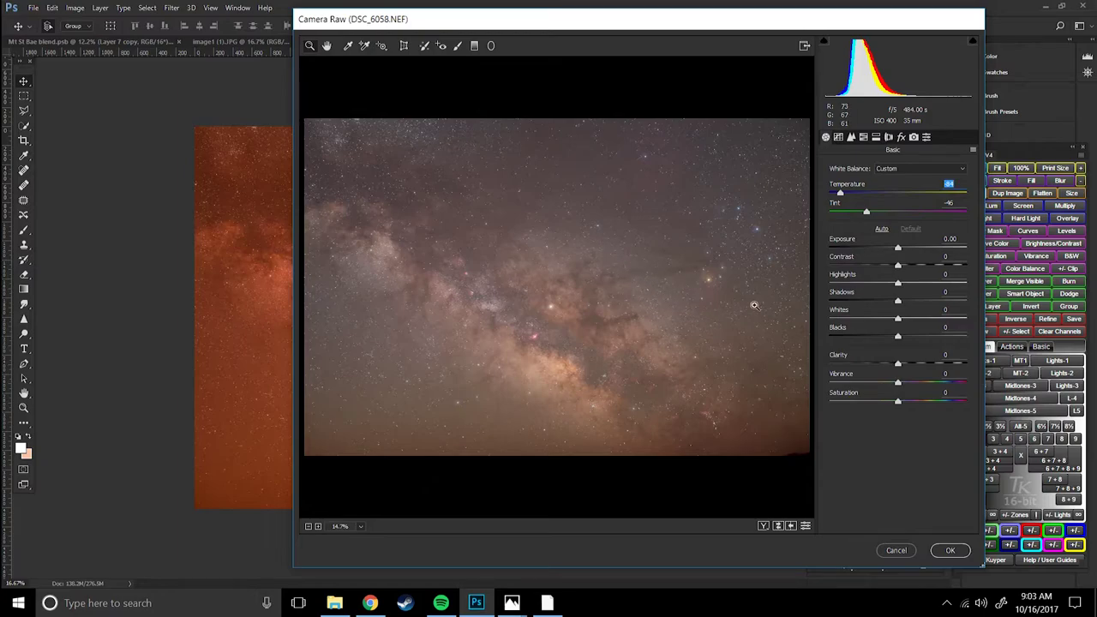
# Set the blue primary Hue to -3 and the shadows Tint to +44, and check the Milky Way core at 25%
pyautogui.click(914, 137)
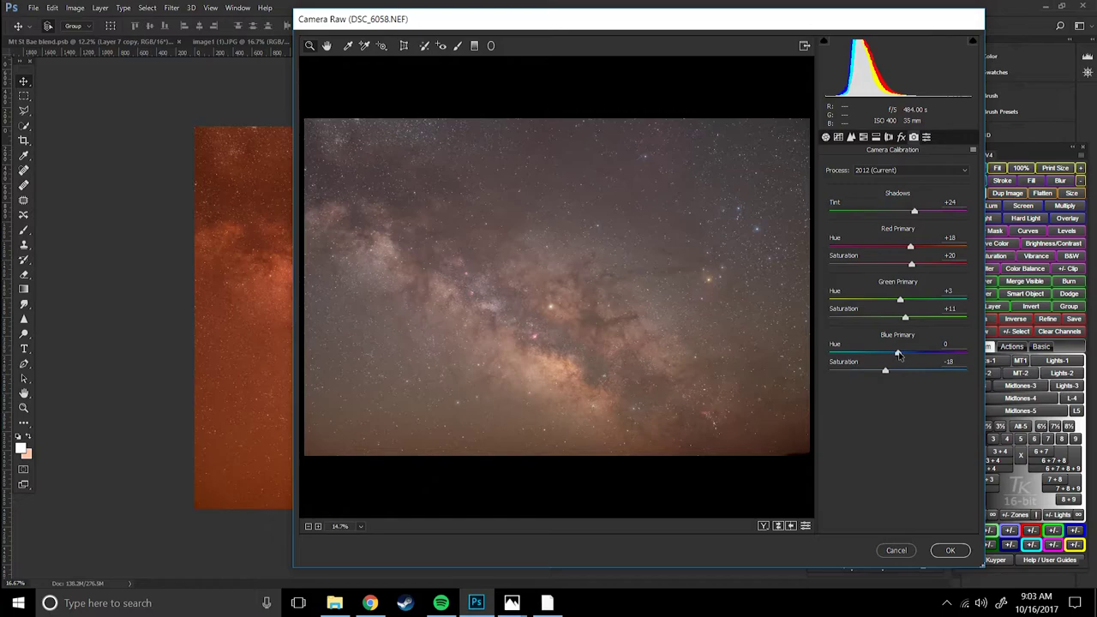
pyautogui.moveTo(898, 355)
pyautogui.mouseDown()
pyautogui.moveTo(914, 360)
pyautogui.moveTo(875, 356)
pyautogui.moveTo(899, 360)
pyautogui.mouseUp()
pyautogui.moveTo(914, 215); pyautogui.dragTo(925, 217)
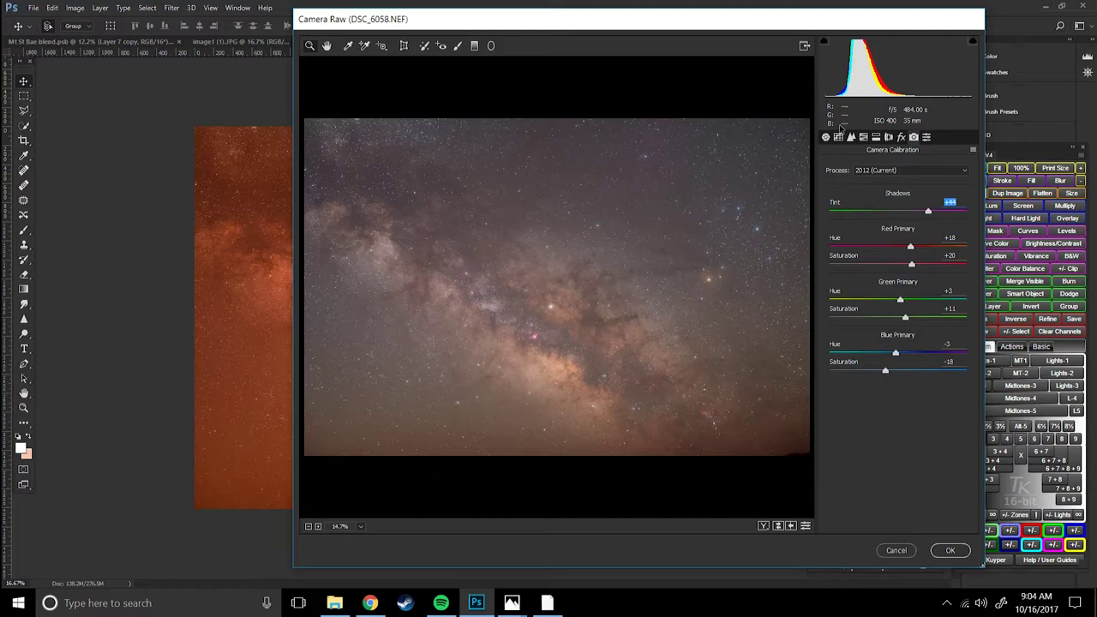
pyautogui.click(827, 137)
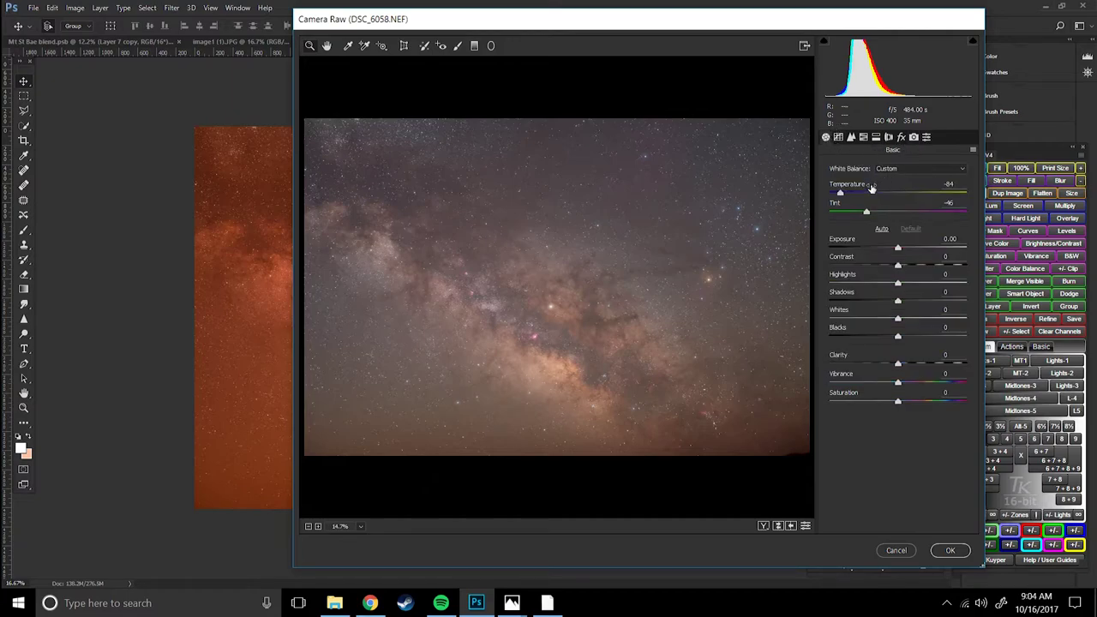
pyautogui.click(914, 137)
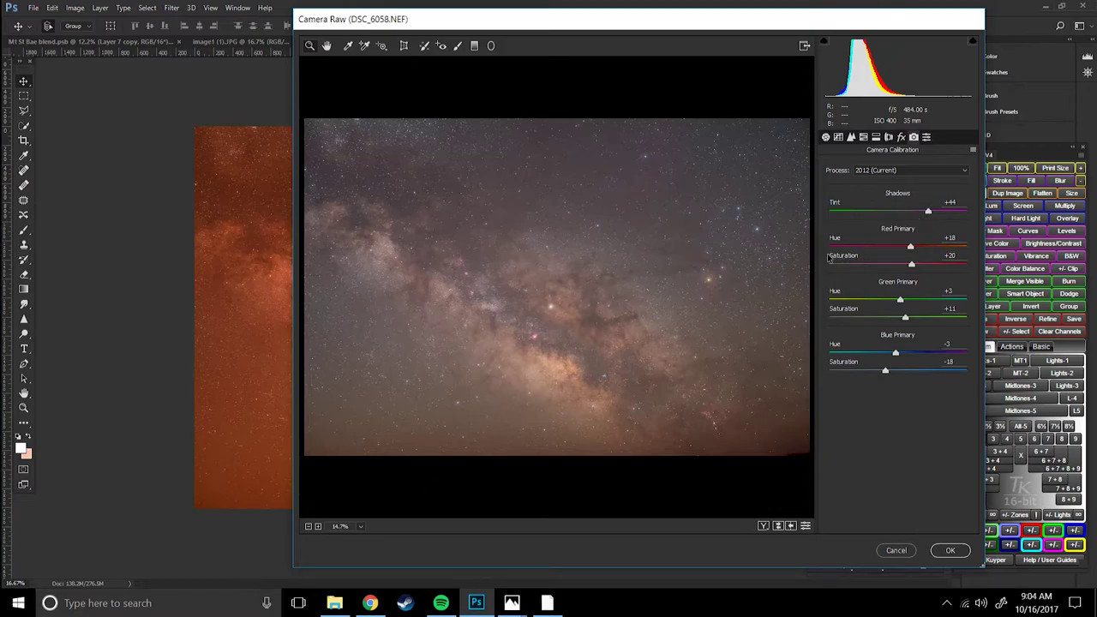
pyautogui.click(529, 324)
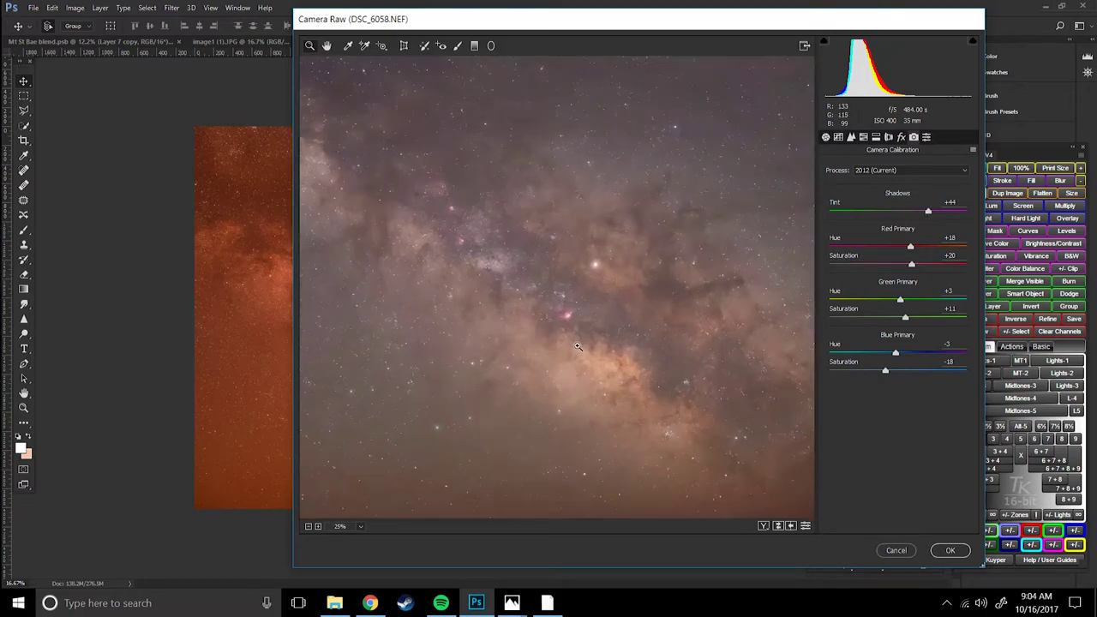
# Check the basic adjustments against the whole photo and apply the Camera Raw corrections to the color balance layer
pyautogui.hotkey('ctrl', '0')
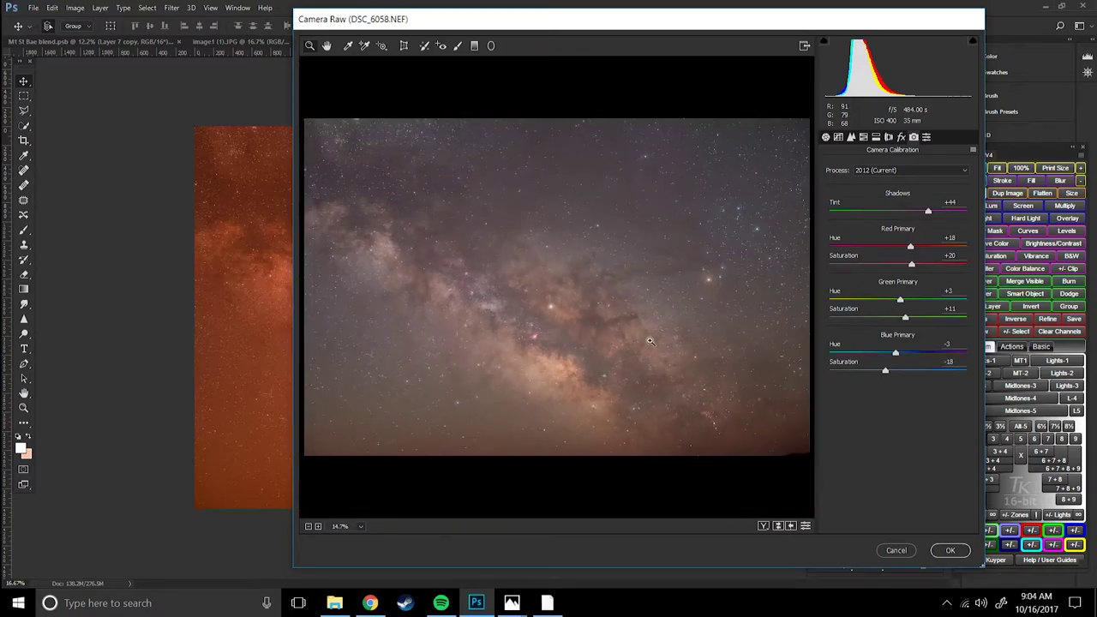
pyautogui.click(826, 138)
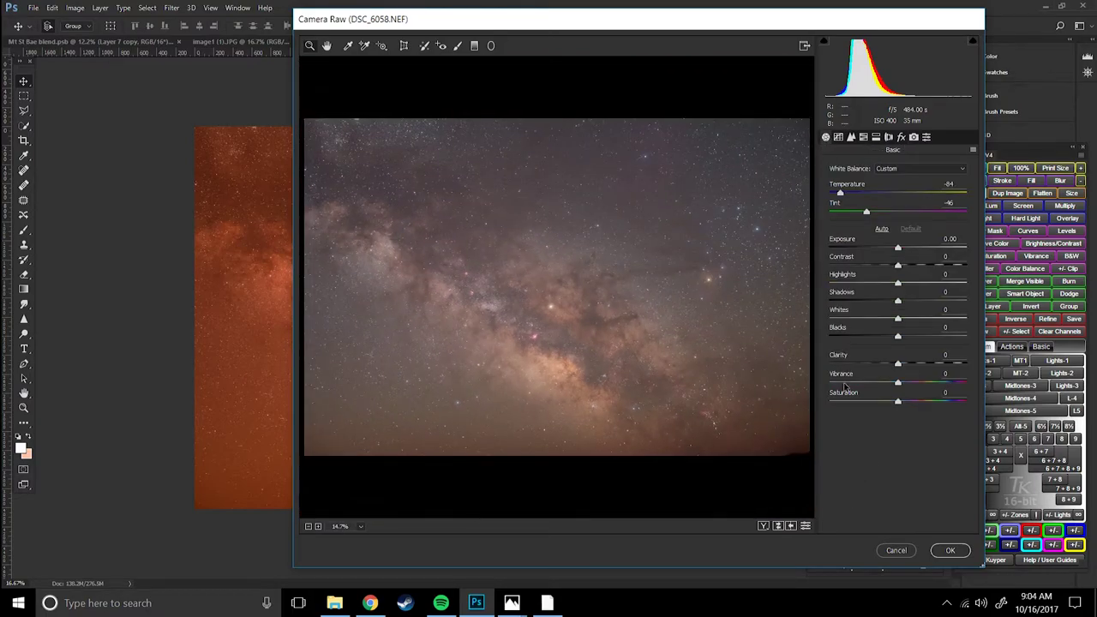
pyautogui.click(948, 552)
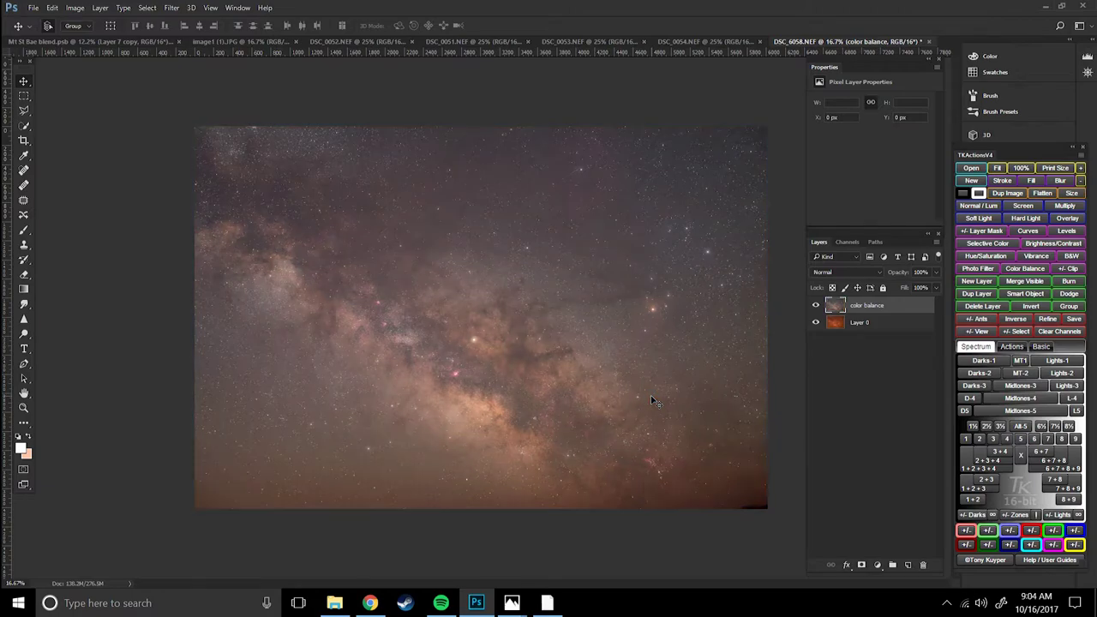
# Duplicate the color balance layer and name the copy "aksjdngs"
pyautogui.hotkey('ctrl', 'j')
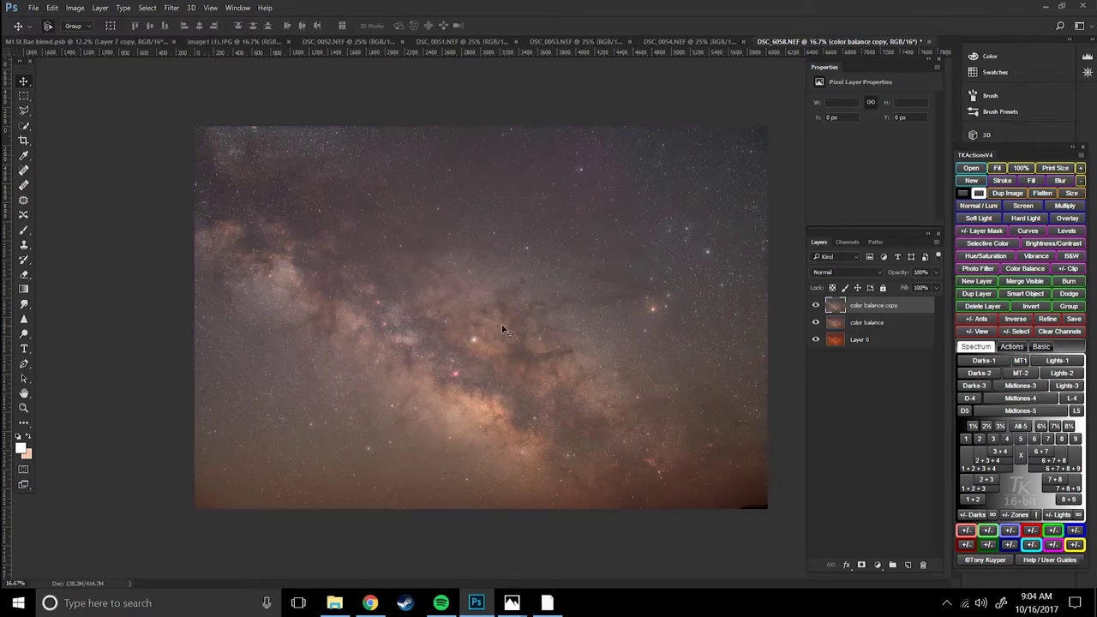
pyautogui.hotkey('ctrl', 'z')
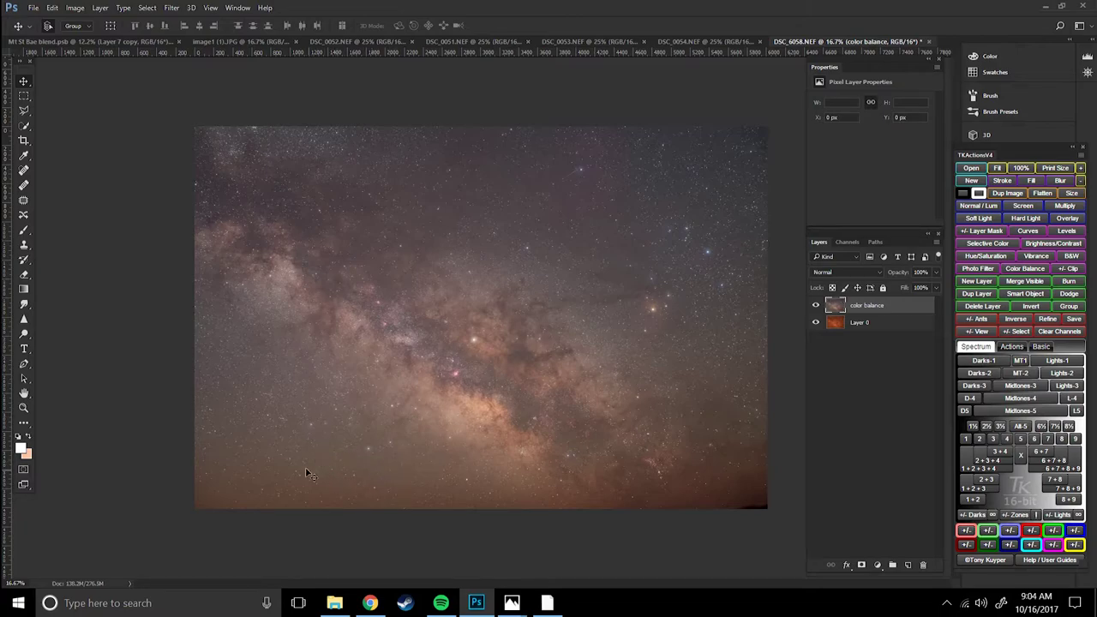
pyautogui.hotkey('ctrl', 'j')
pyautogui.doubleClick(866, 305)
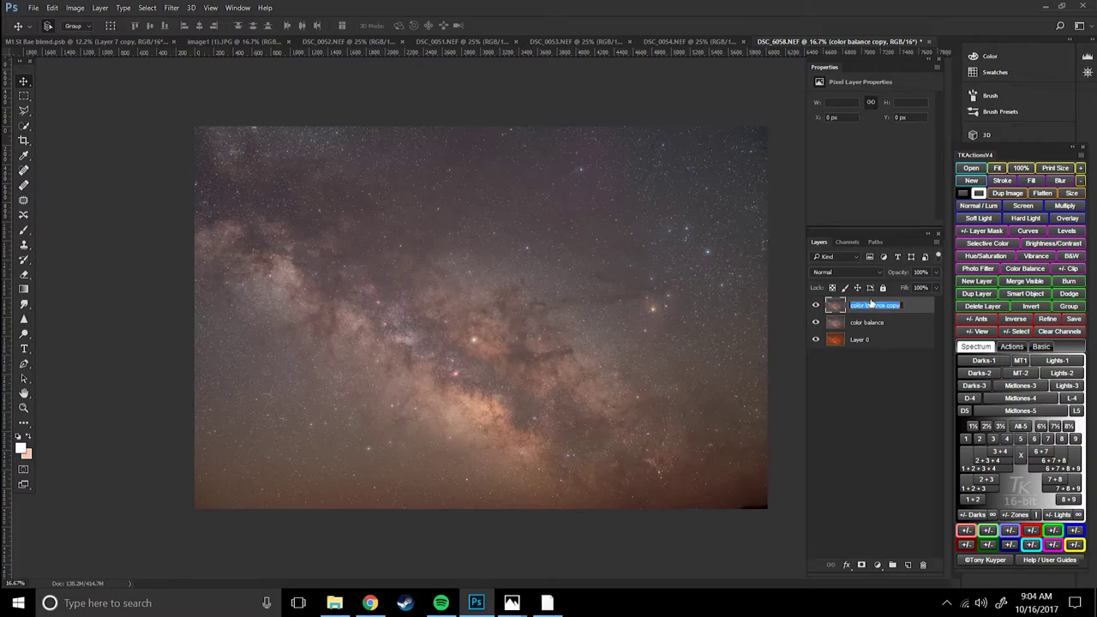
pyautogui.write('aksjdngs')
pyautogui.press('Return')
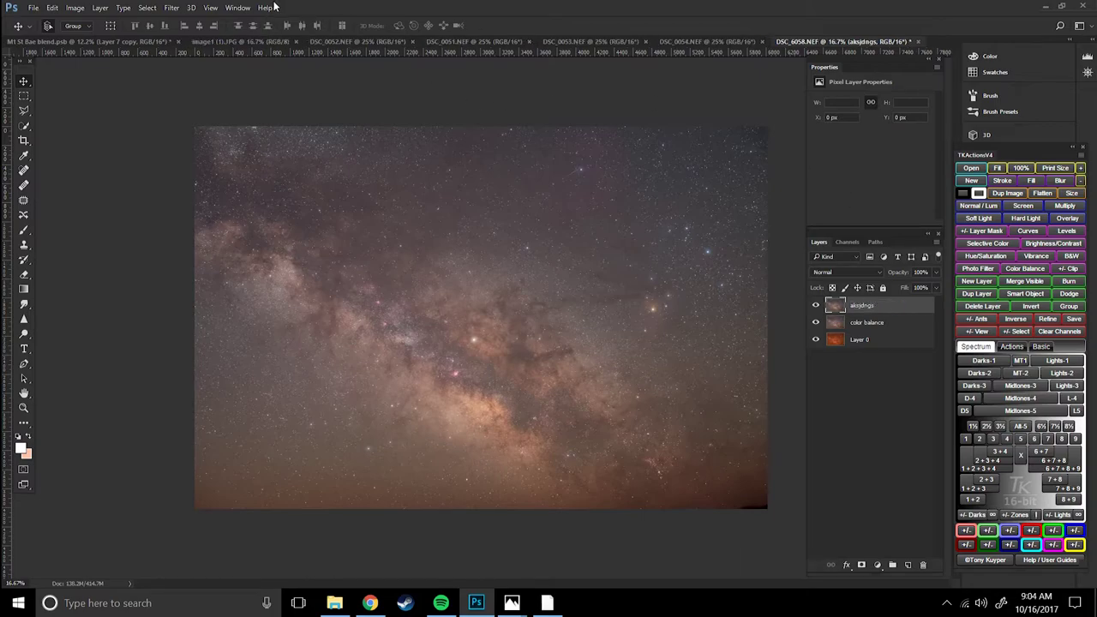
# Run the Camera Raw Filter on the copied layer and set Vibrance to +45 and Saturation to +28
pyautogui.click(171, 8)
pyautogui.click(252, 91)
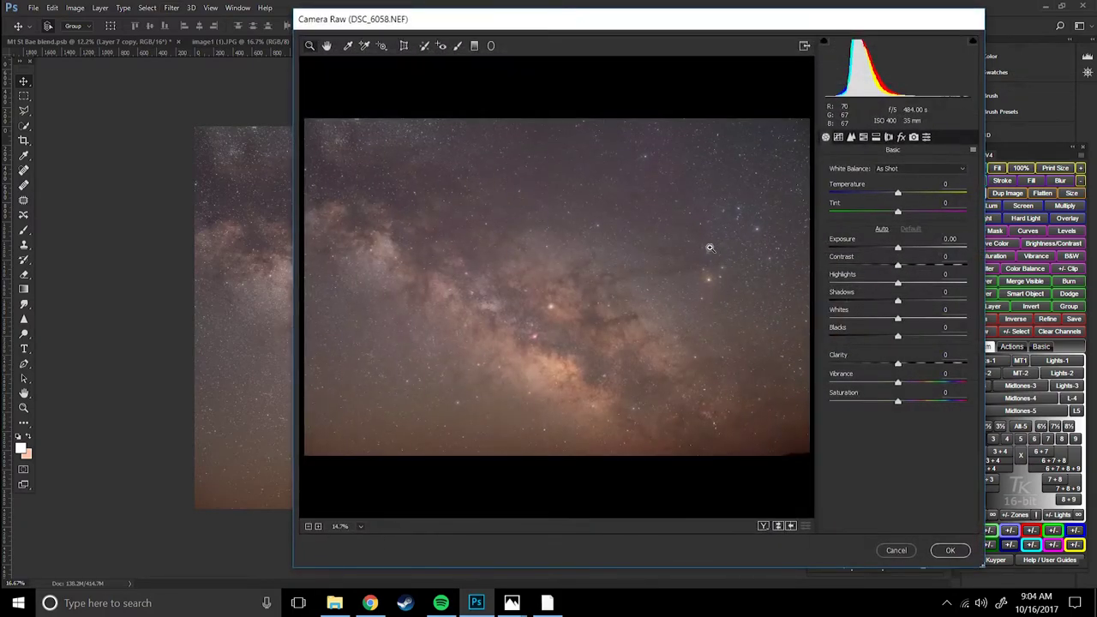
pyautogui.moveTo(898, 382); pyautogui.dragTo(918, 403)
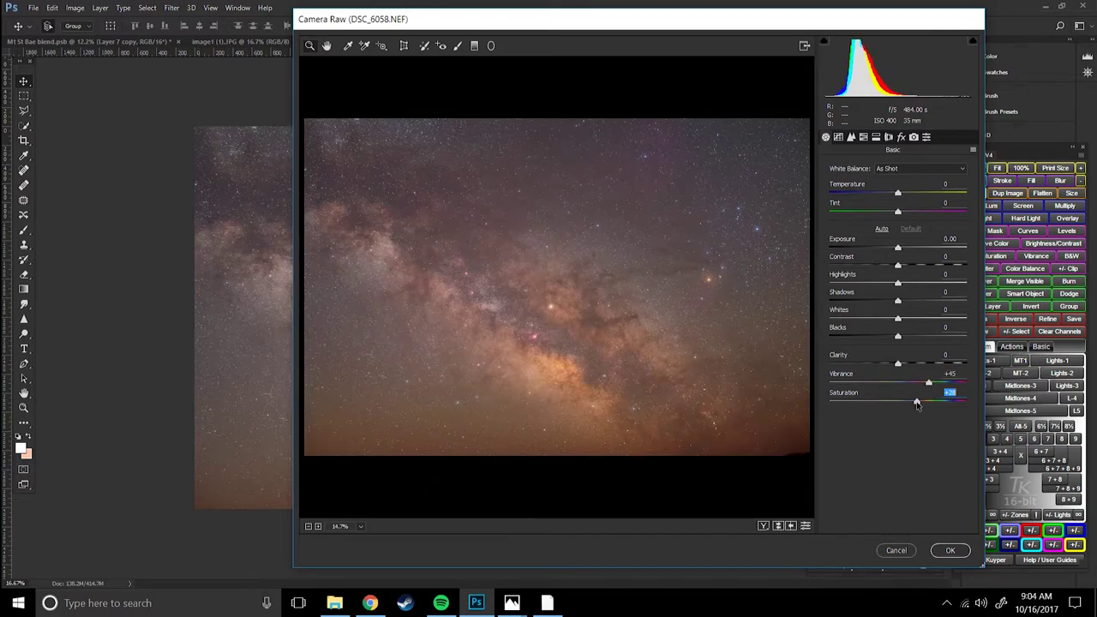
# Examine the boosted colors up close around the upper sky, the bright orange star, the pink nebulae and the Milky Way core
pyautogui.click(654, 162)
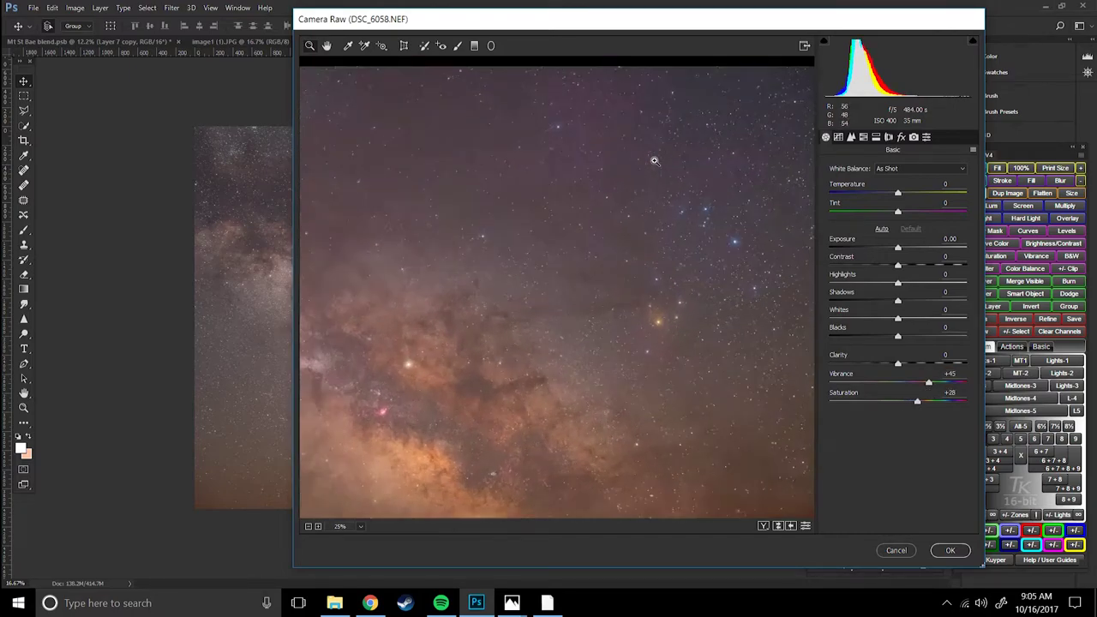
pyautogui.click(551, 146)
pyautogui.moveTo(556, 139); pyautogui.dragTo(588, 210)
pyautogui.click(584, 169)
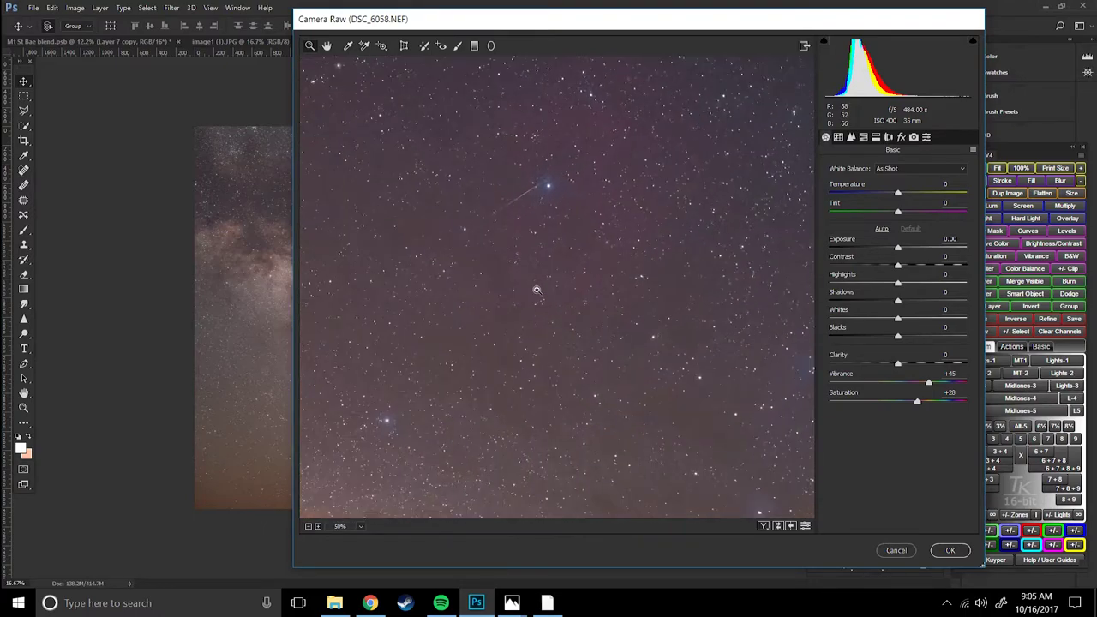
pyautogui.click(536, 200)
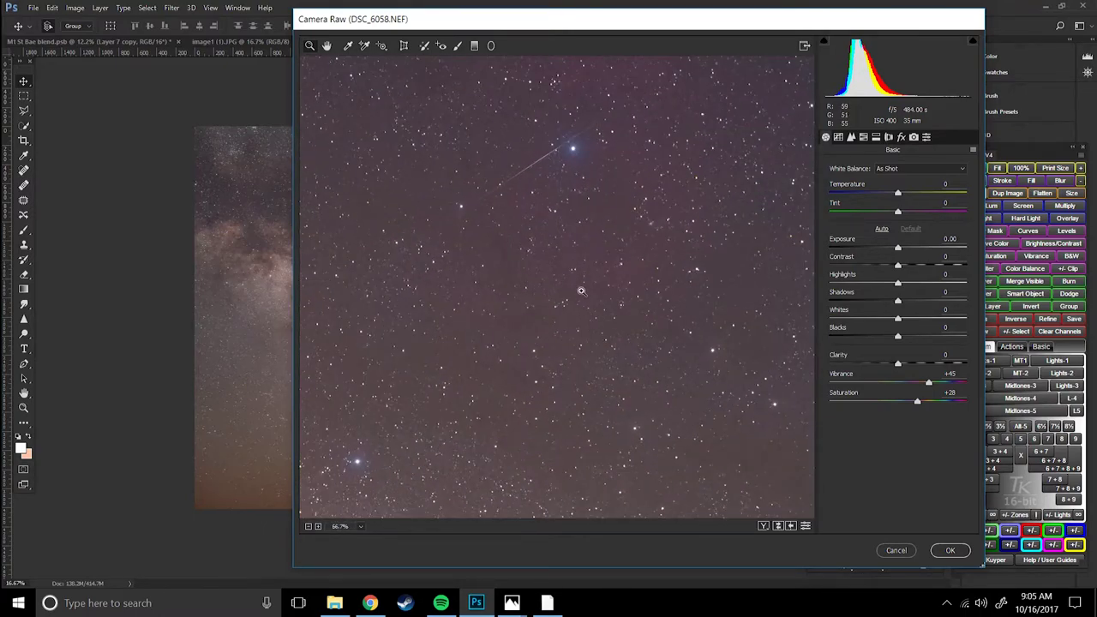
pyautogui.hotkey('ctrl', '-')
pyautogui.moveTo(625, 420); pyautogui.dragTo(459, 161)
pyautogui.moveTo(630, 390); pyautogui.dragTo(571, 245)
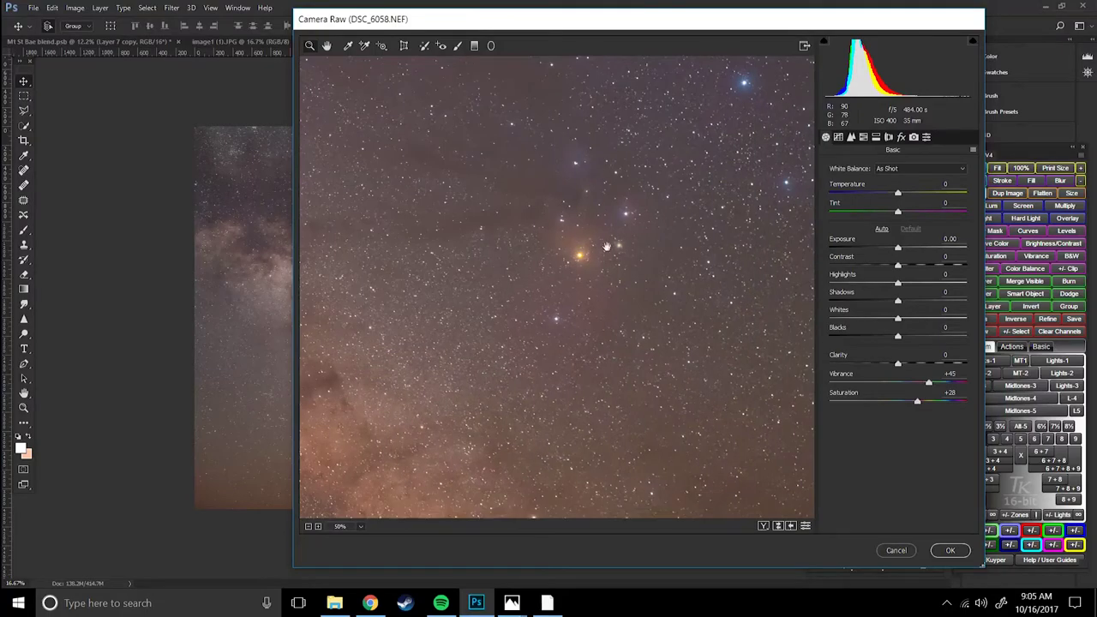
pyautogui.moveTo(547, 331); pyautogui.dragTo(820, 154)
pyautogui.moveTo(538, 330); pyautogui.dragTo(797, 369)
pyautogui.moveTo(604, 366); pyautogui.dragTo(693, 386)
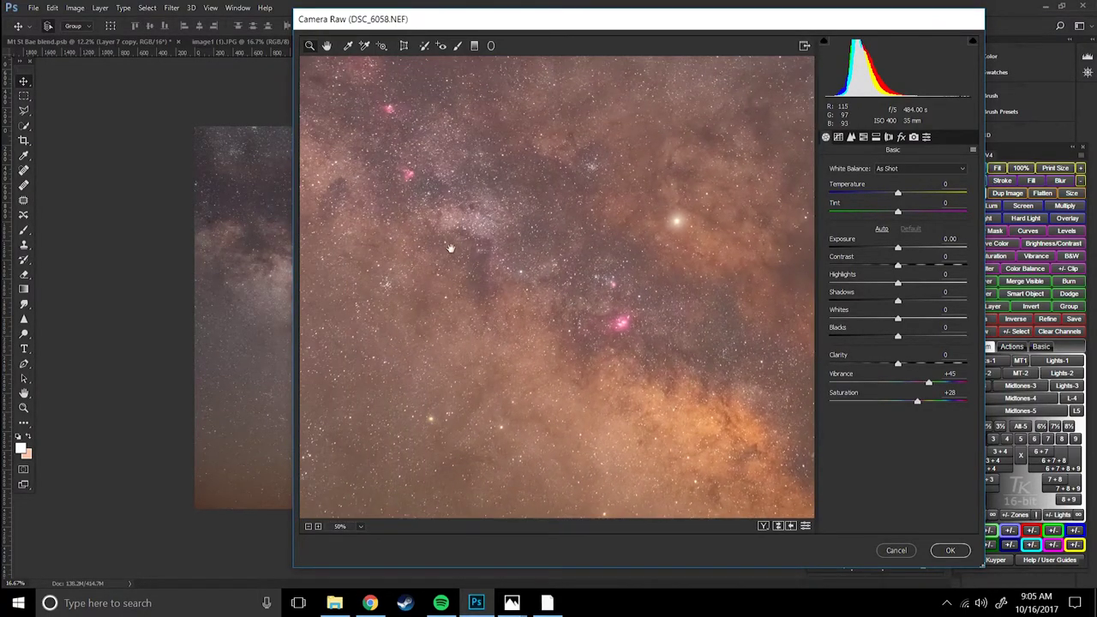
pyautogui.moveTo(451, 248); pyautogui.dragTo(671, 442)
pyautogui.moveTo(690, 397); pyautogui.dragTo(416, 163)
pyautogui.moveTo(741, 364); pyautogui.dragTo(383, 190)
pyautogui.hotkey('ctrl', '-')
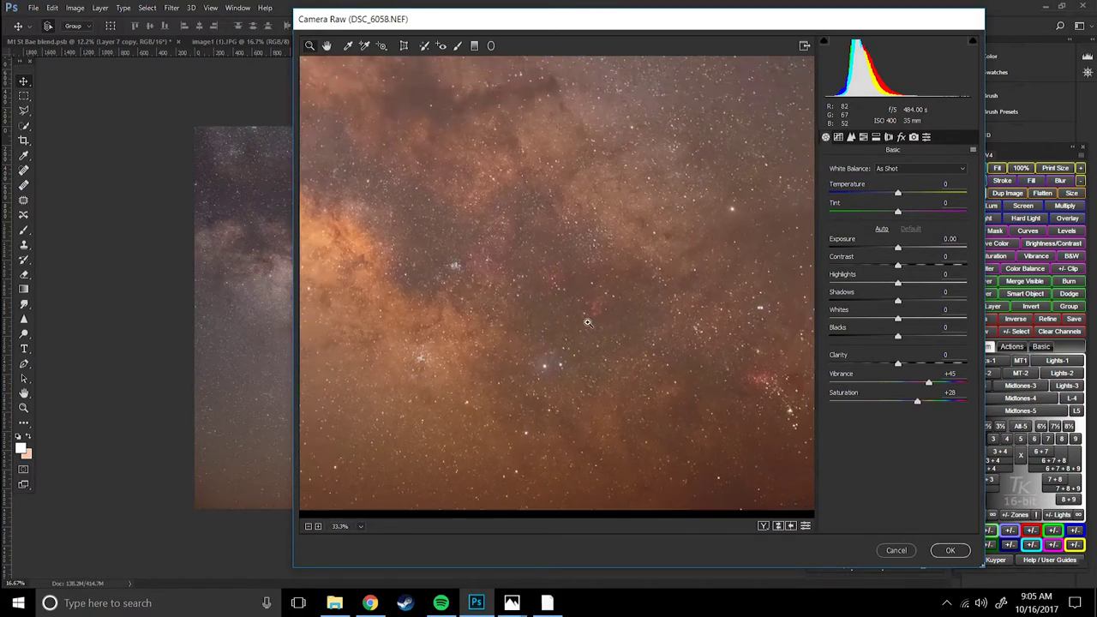
pyautogui.moveTo(400, 365); pyautogui.dragTo(736, 358)
pyautogui.hotkey('ctrl', '0')
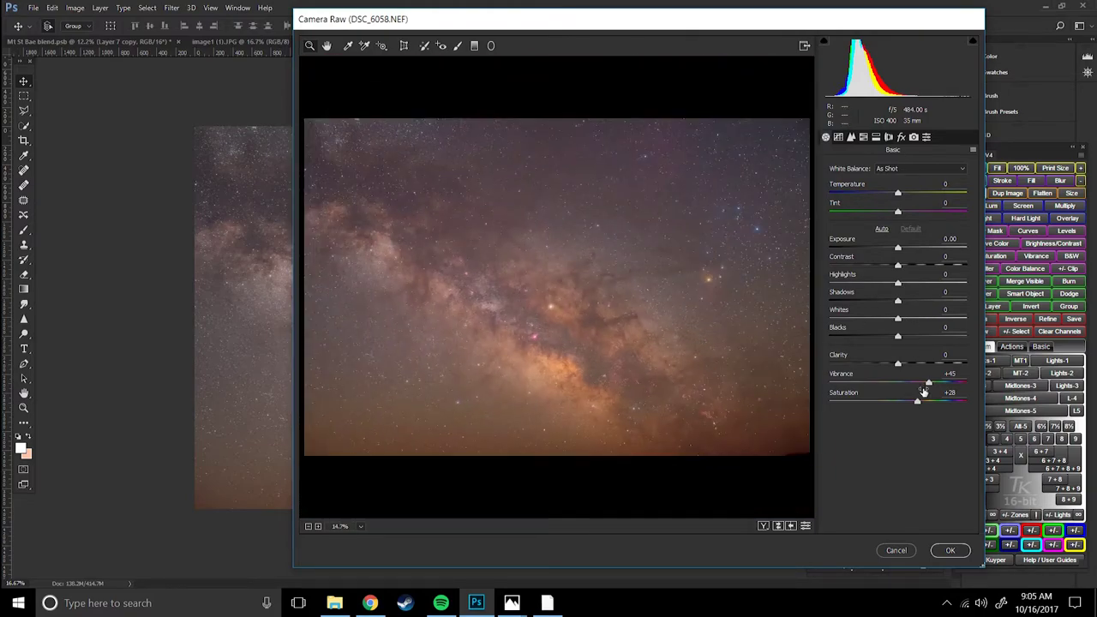
# Lower the Saturation slightly and apply the Camera Raw color adjustments to the layer
pyautogui.moveTo(919, 401)
pyautogui.mouseDown()
pyautogui.moveTo(923, 382)
pyautogui.moveTo(916, 401)
pyautogui.mouseUp()
pyautogui.hotkey('ctrl', '+')
pyautogui.hotkey('ctrl', '-')
pyautogui.click(959, 555)
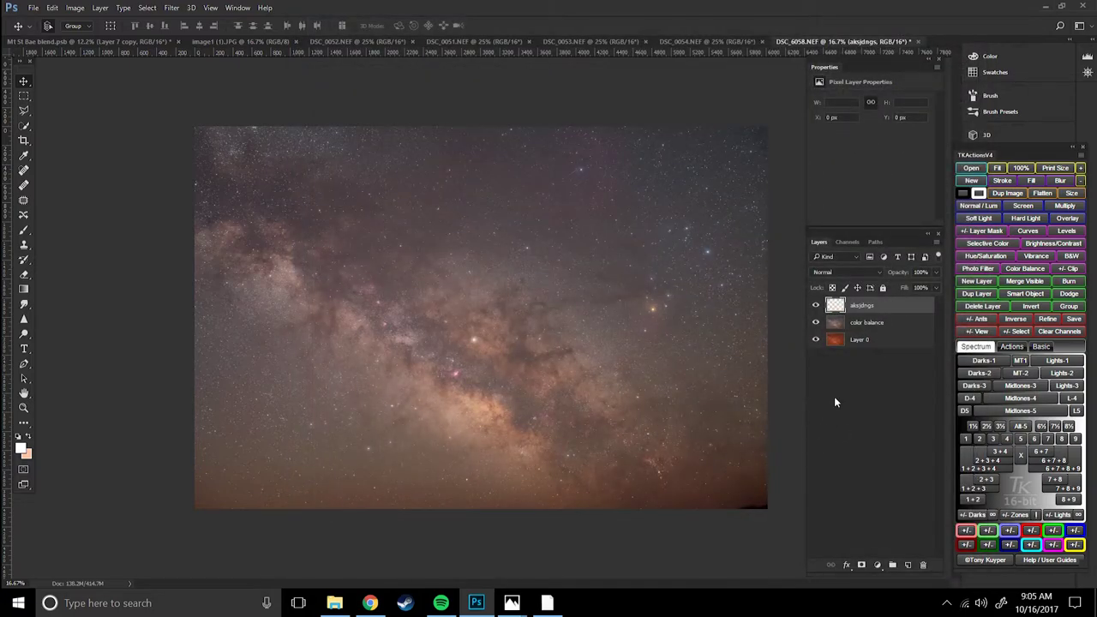
# Rename the adjusted top layer "color boost"
pyautogui.doubleClick(858, 307)
pyautogui.write('color boost')
pyautogui.press('Return')
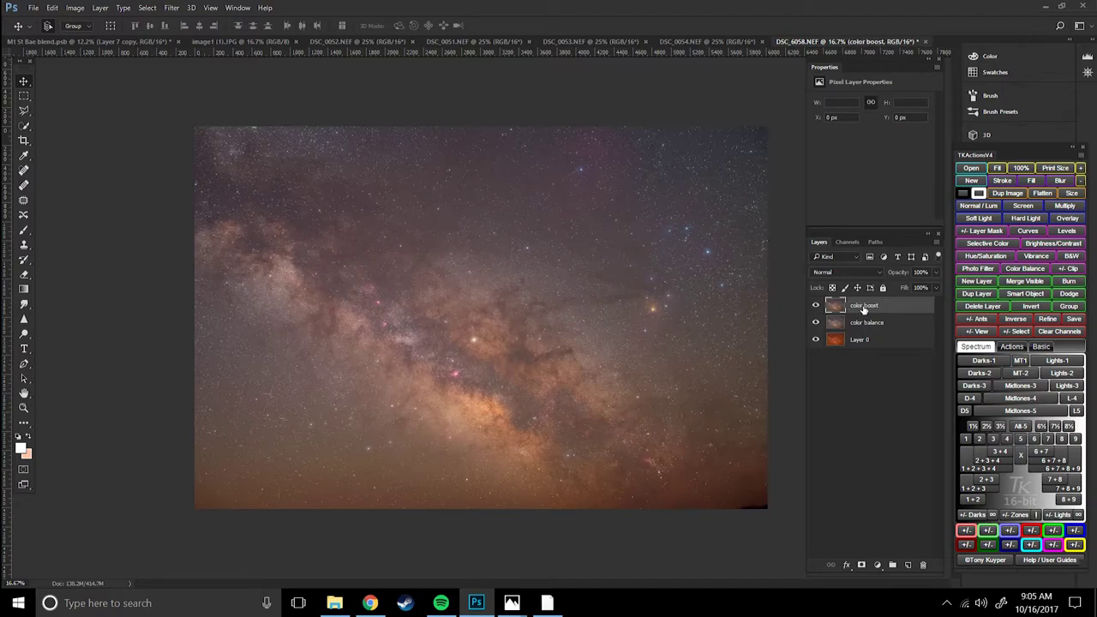
# Duplicate the color boost layer and name the copy "asdfasdf"
pyautogui.hotkey('ctrl', 'j')
pyautogui.doubleClick(864, 307)
pyautogui.write('asdfa')
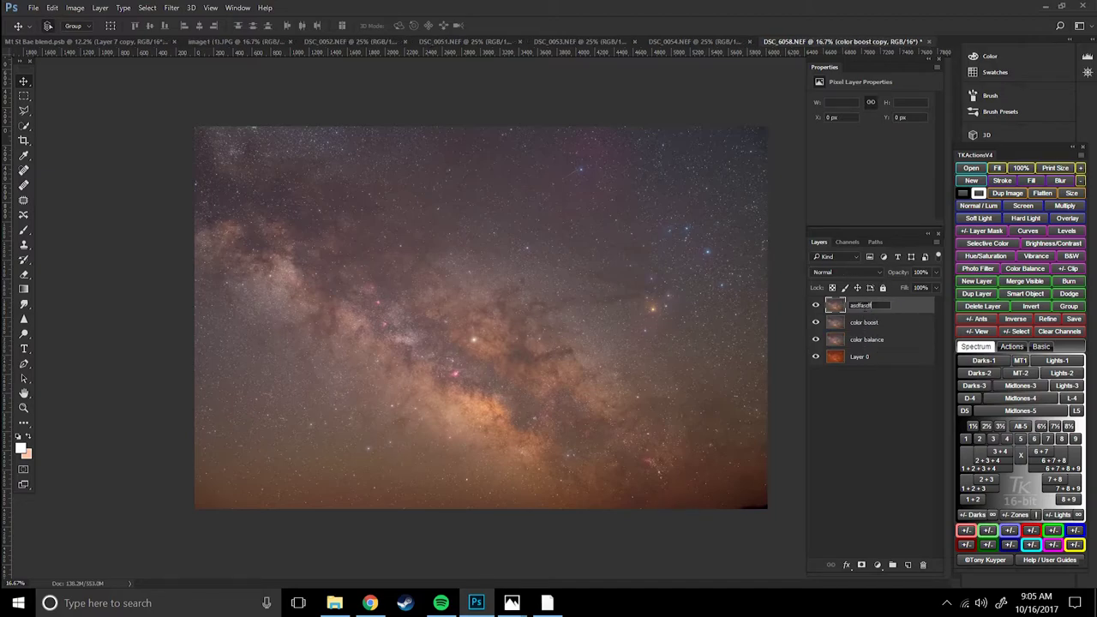
pyautogui.write('sdf')
pyautogui.press('Return')
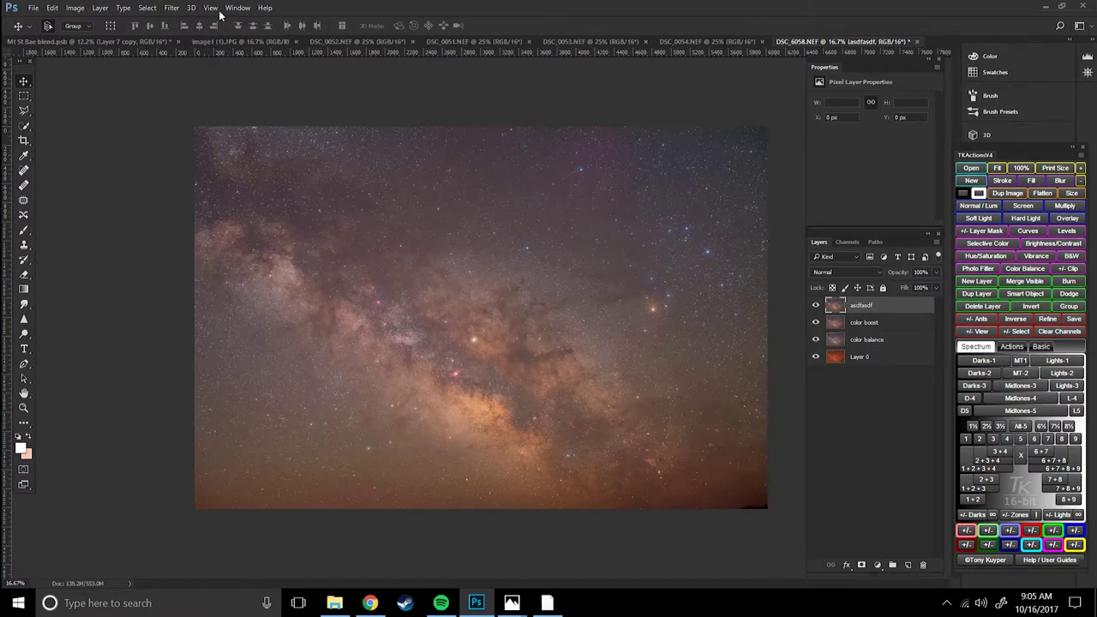
# Run the Camera Raw Filter on the new copy and set the Camera Calibration Hue to -18 for red primary and -20 for green primary
pyautogui.click(171, 8)
pyautogui.click(197, 92)
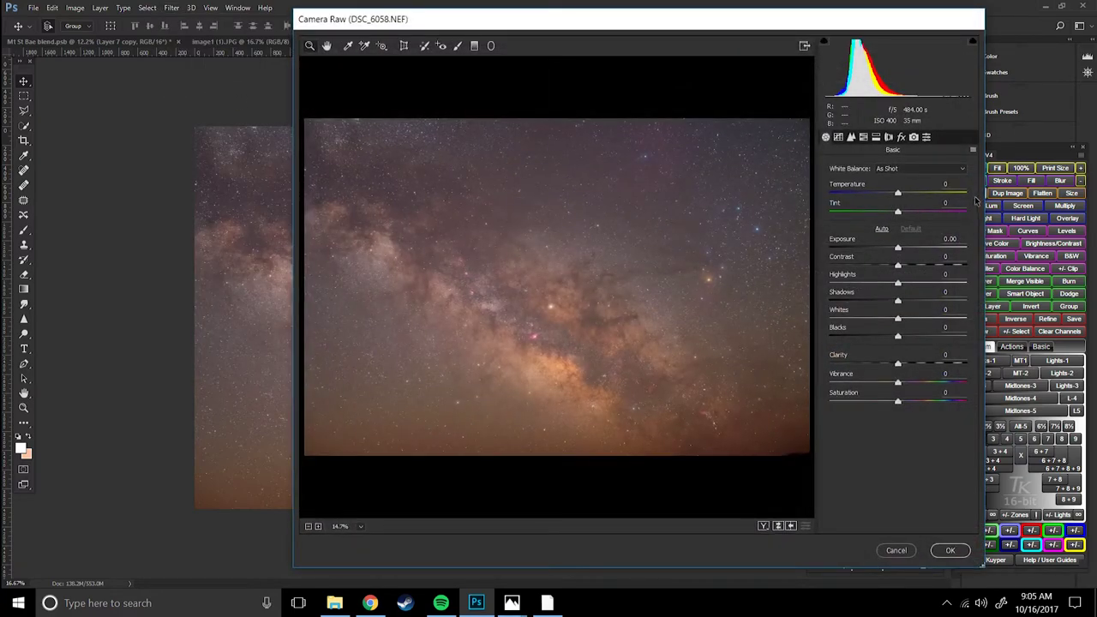
pyautogui.click(924, 139)
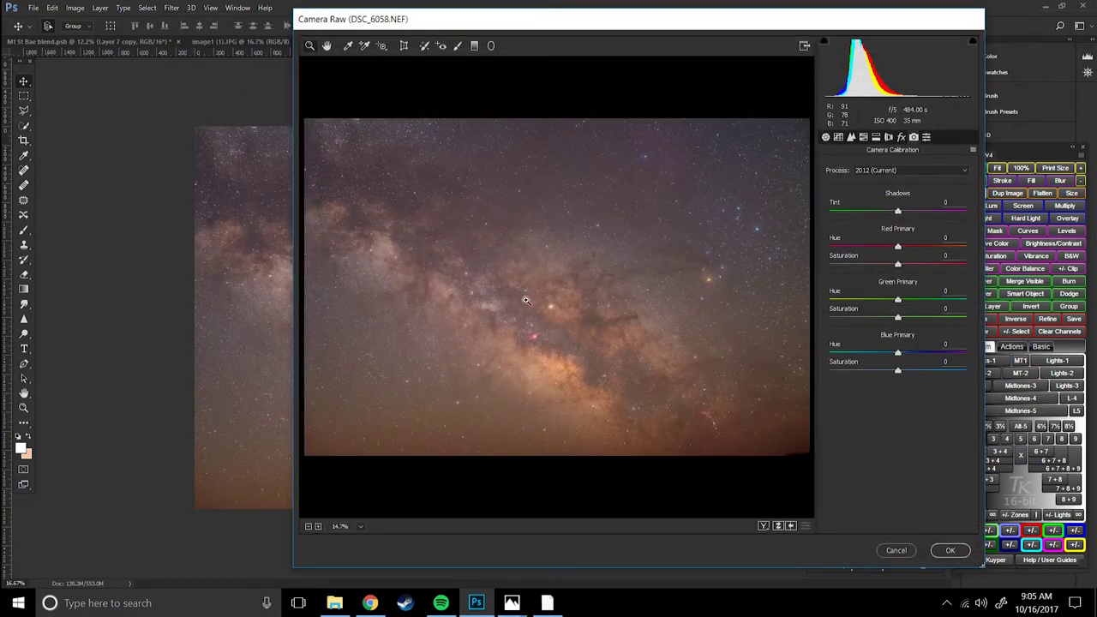
pyautogui.moveTo(898, 248); pyautogui.dragTo(891, 248)
pyautogui.click(899, 300)
pyautogui.moveTo(894, 300); pyautogui.dragTo(890, 299)
pyautogui.click(805, 526)
pyautogui.click(806, 526)
pyautogui.click(575, 357)
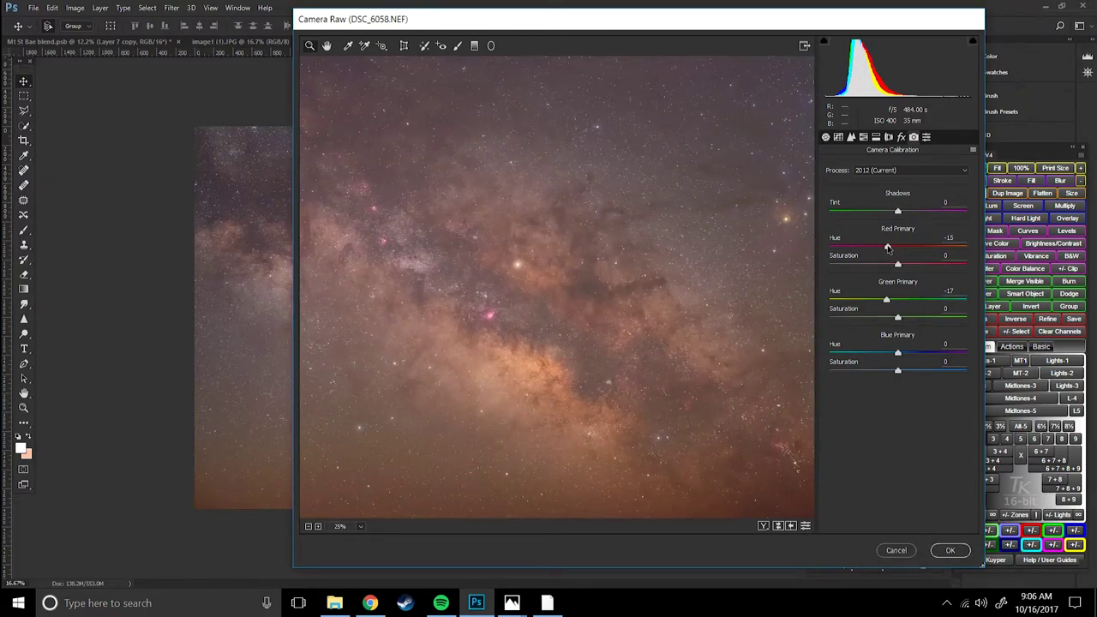
pyautogui.click(886, 300)
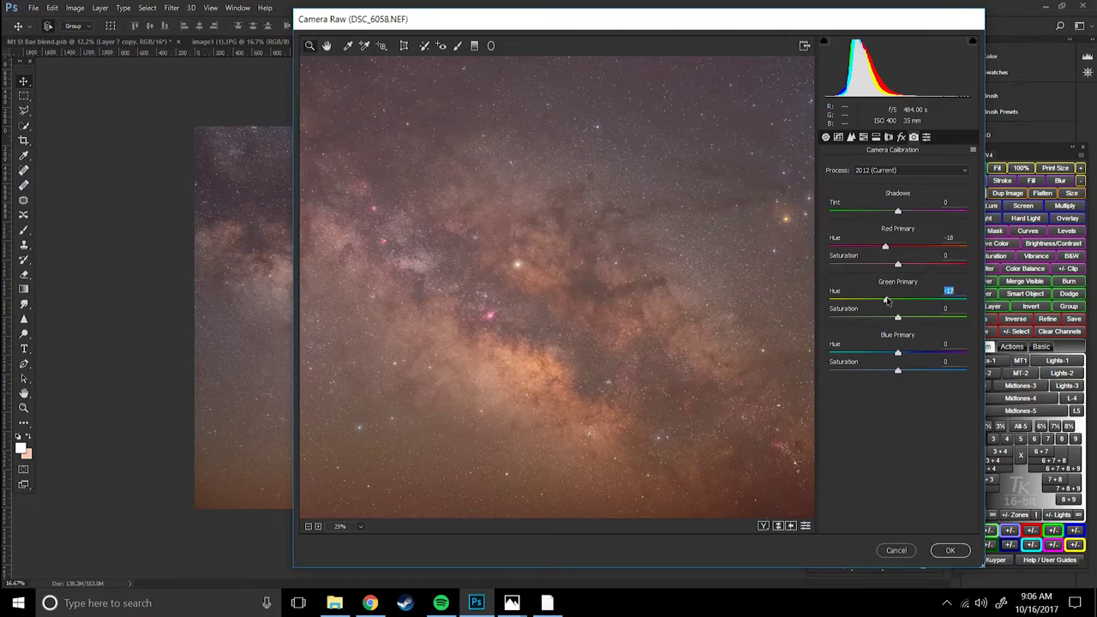
# Compare the photo with and without the Camera Calibration changes, both on the Milky Way core and across the full frame
pyautogui.click(806, 527)
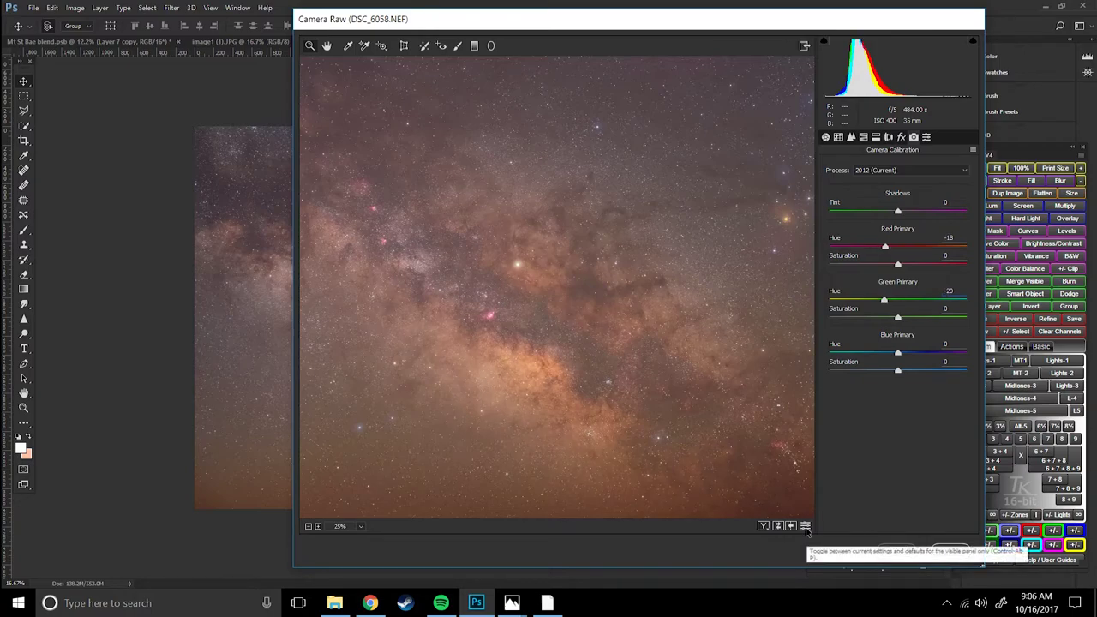
pyautogui.click(806, 527)
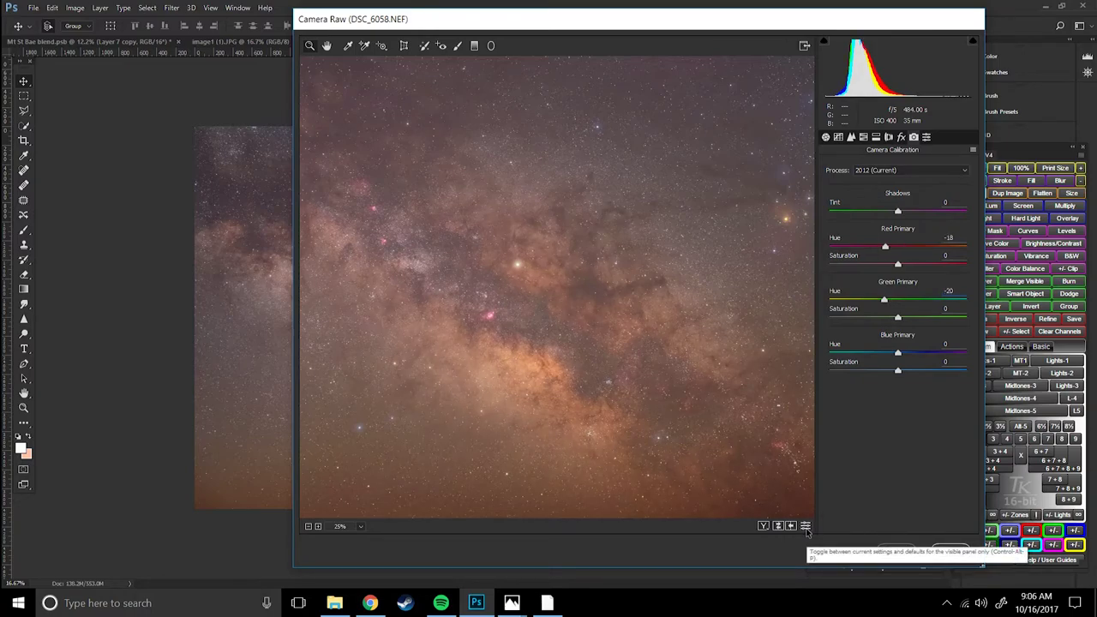
pyautogui.click(806, 527)
pyautogui.click(806, 527)
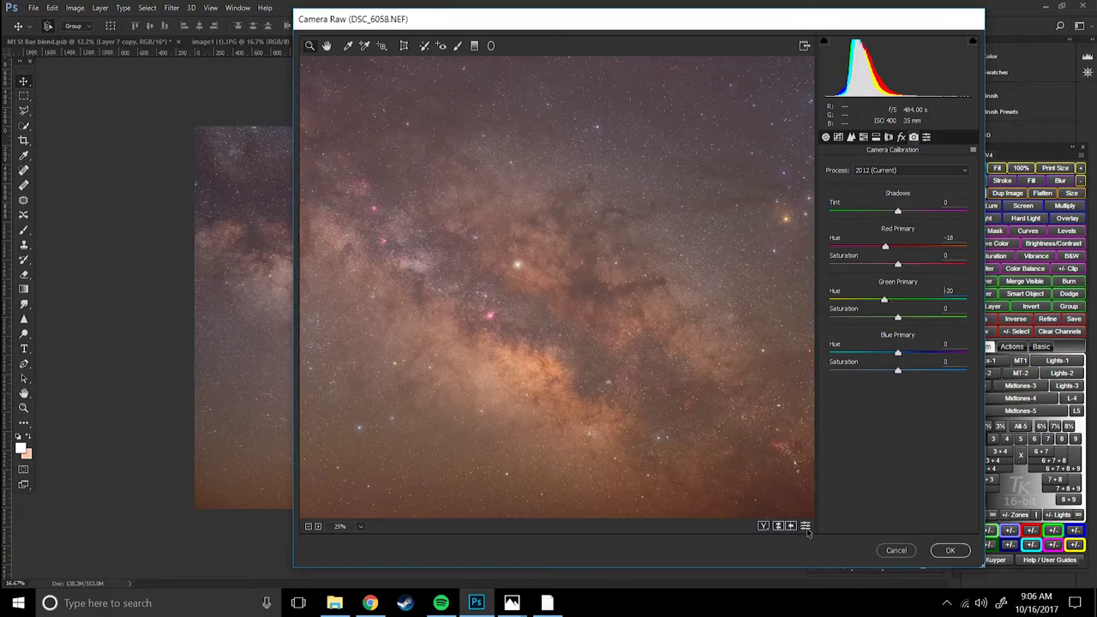
pyautogui.click(806, 527)
pyautogui.click(806, 528)
pyautogui.click(806, 526)
pyautogui.click(806, 527)
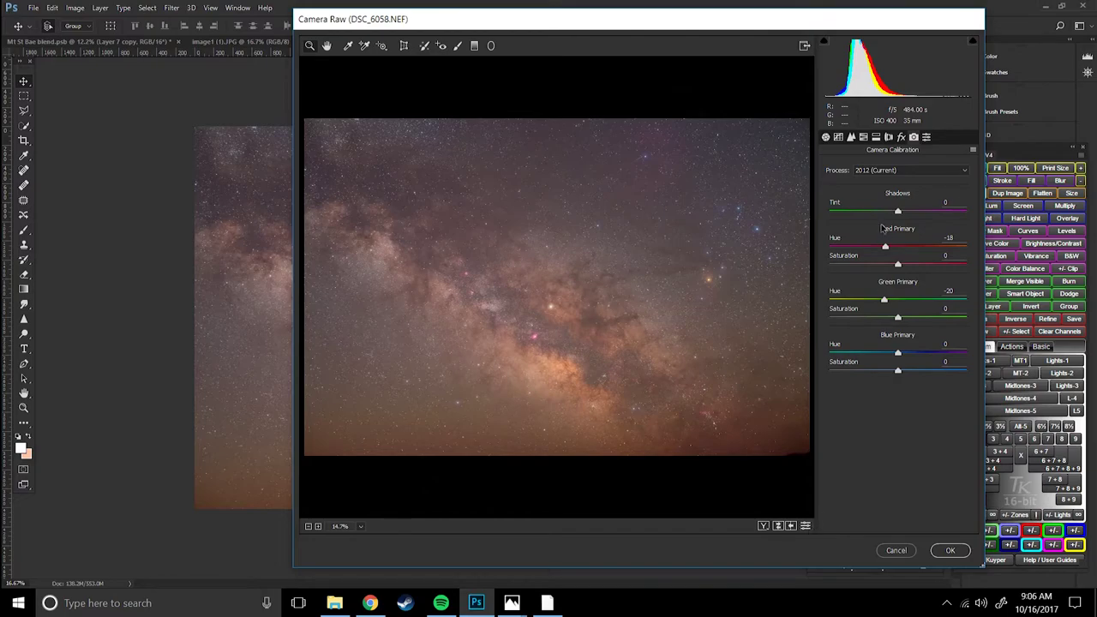
# Set the red primary Hue to -27 and its Saturation to +51, and apply the Camera Raw adjustments
pyautogui.moveTo(899, 212)
pyautogui.mouseDown()
pyautogui.moveTo(840, 220)
pyautogui.moveTo(894, 227)
pyautogui.mouseUp()
pyautogui.moveTo(885, 300)
pyautogui.mouseDown()
pyautogui.moveTo(839, 304)
pyautogui.moveTo(885, 296)
pyautogui.mouseUp()
pyautogui.moveTo(890, 247)
pyautogui.mouseDown()
pyautogui.moveTo(849, 248)
pyautogui.moveTo(928, 268)
pyautogui.moveTo(887, 250)
pyautogui.mouseUp()
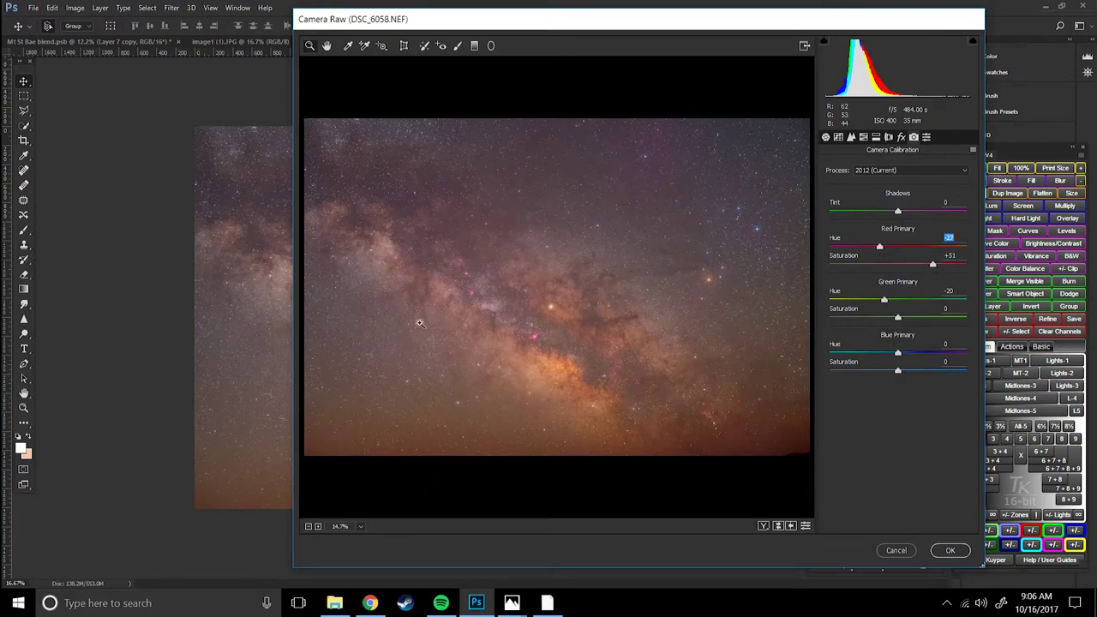
pyautogui.click(952, 552)
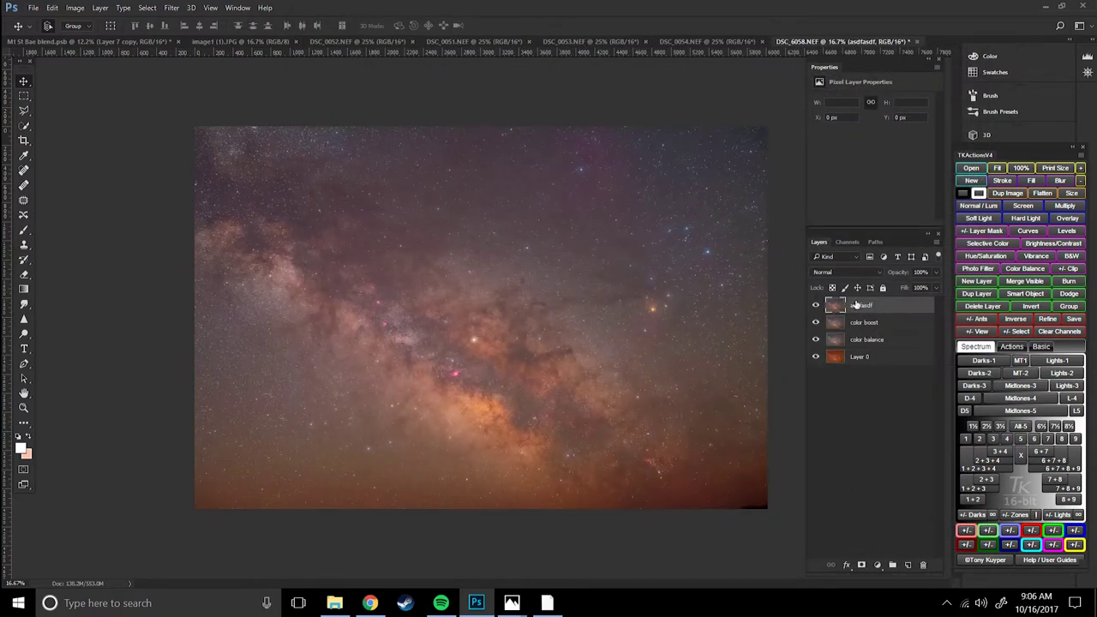
# Rename the top layer "red boost"
pyautogui.doubleClick(861, 305)
pyautogui.write('red boost')
pyautogui.press('Return')
# Add a black layer mask to the red boost layer to hide its effect
pyautogui.click(866, 326)
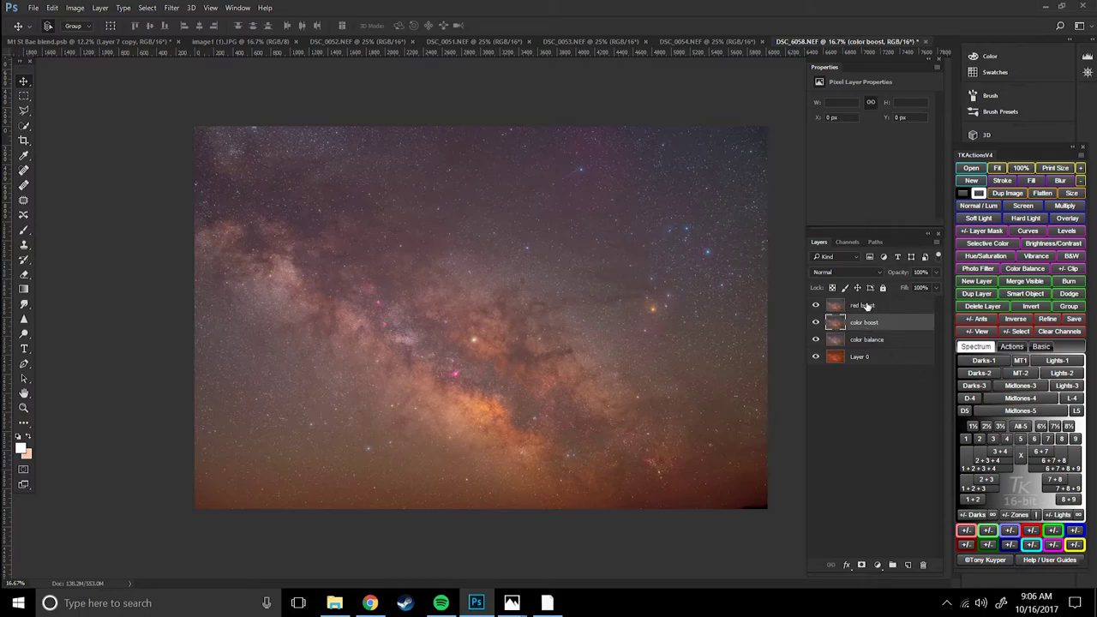
pyautogui.click(867, 306)
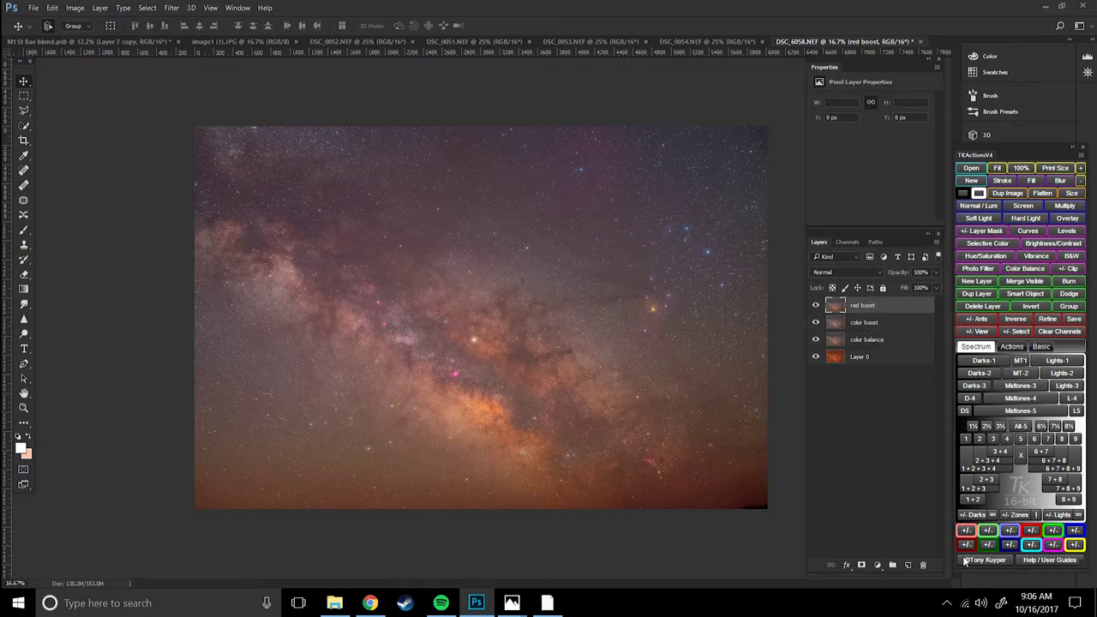
pyautogui.click(862, 565)
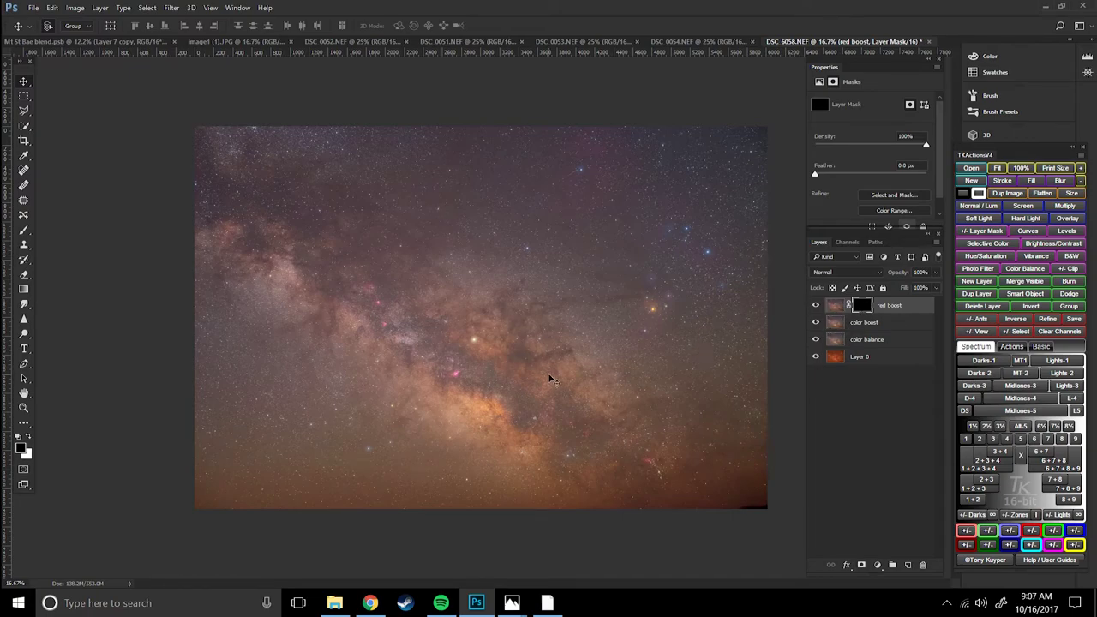
# Set up the Brush tool with 30% opacity and white as the foreground color for painting on the red boost mask
pyautogui.hotkey('ctrl', '+')
pyautogui.press('b')
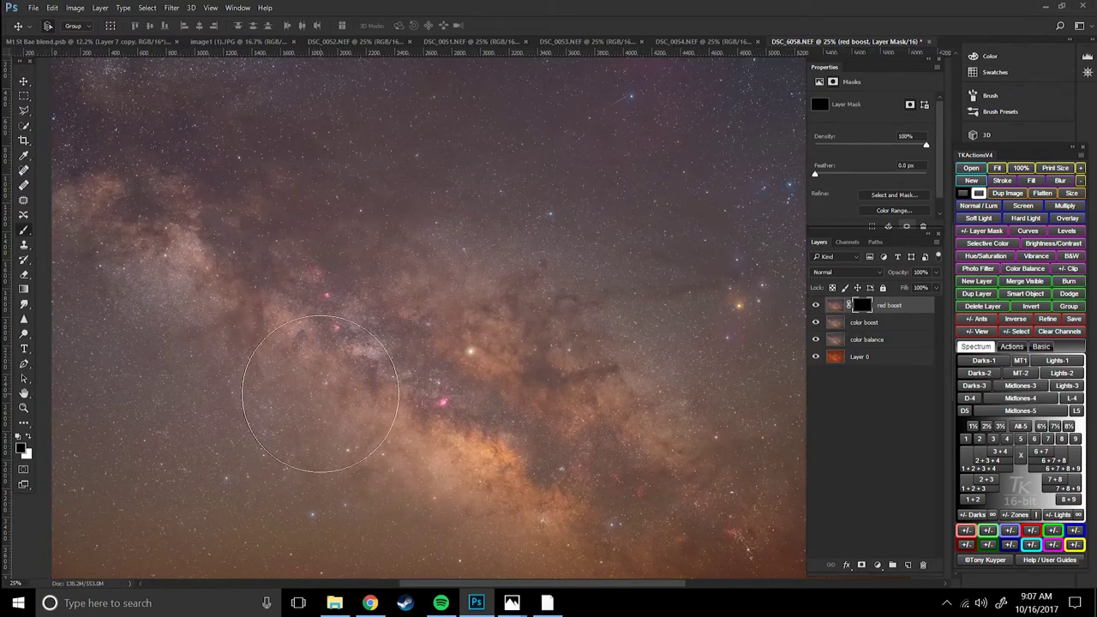
pyautogui.rightClick(26, 231)
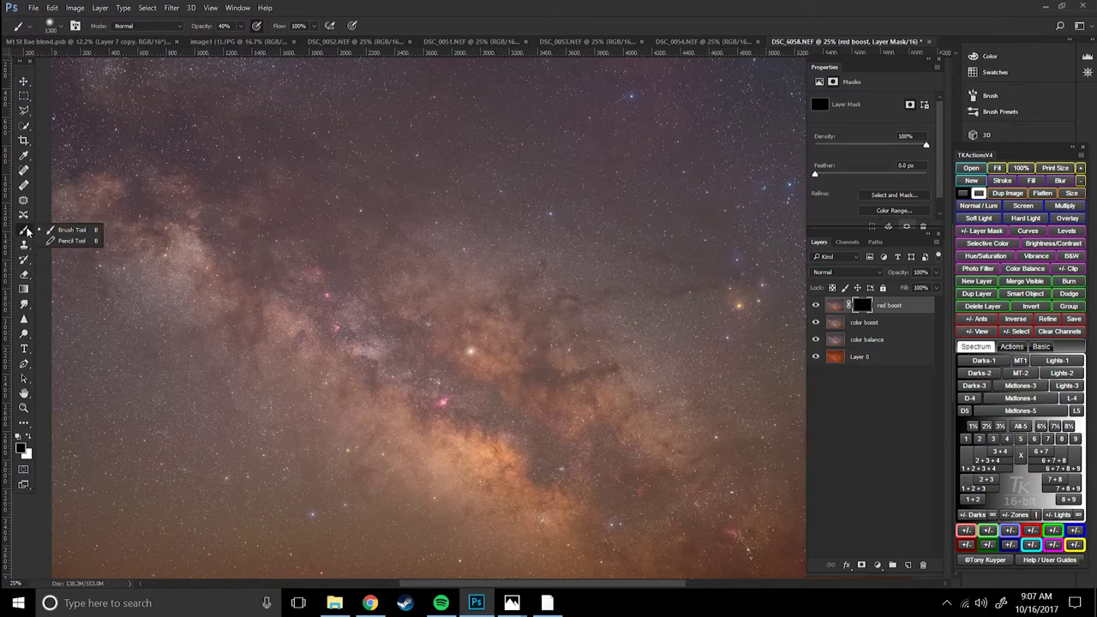
pyautogui.click(224, 25)
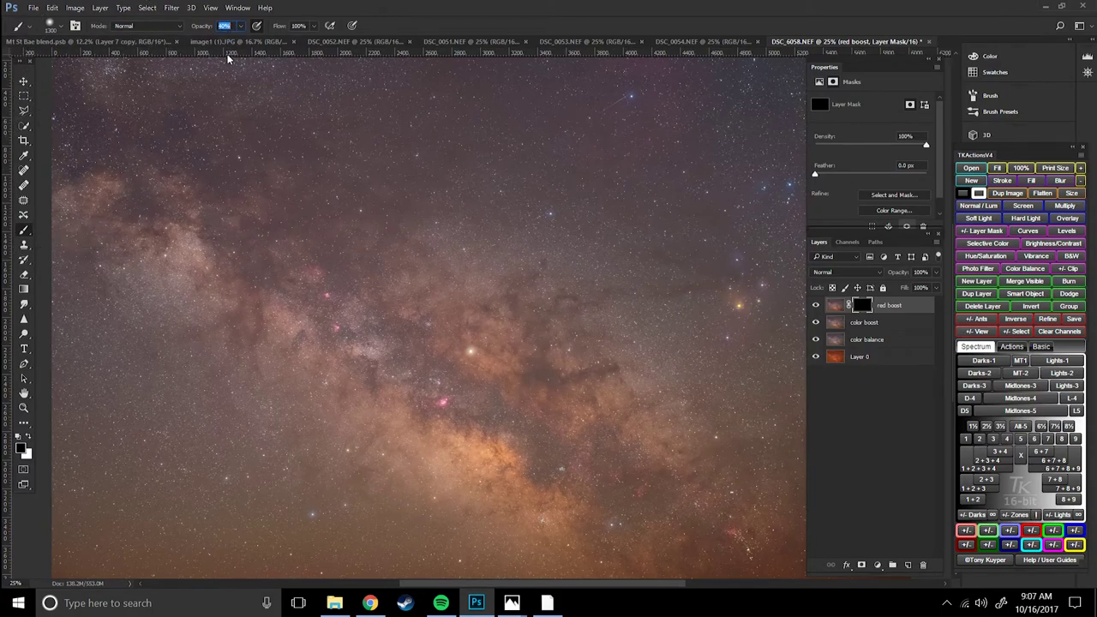
pyautogui.write('30p')
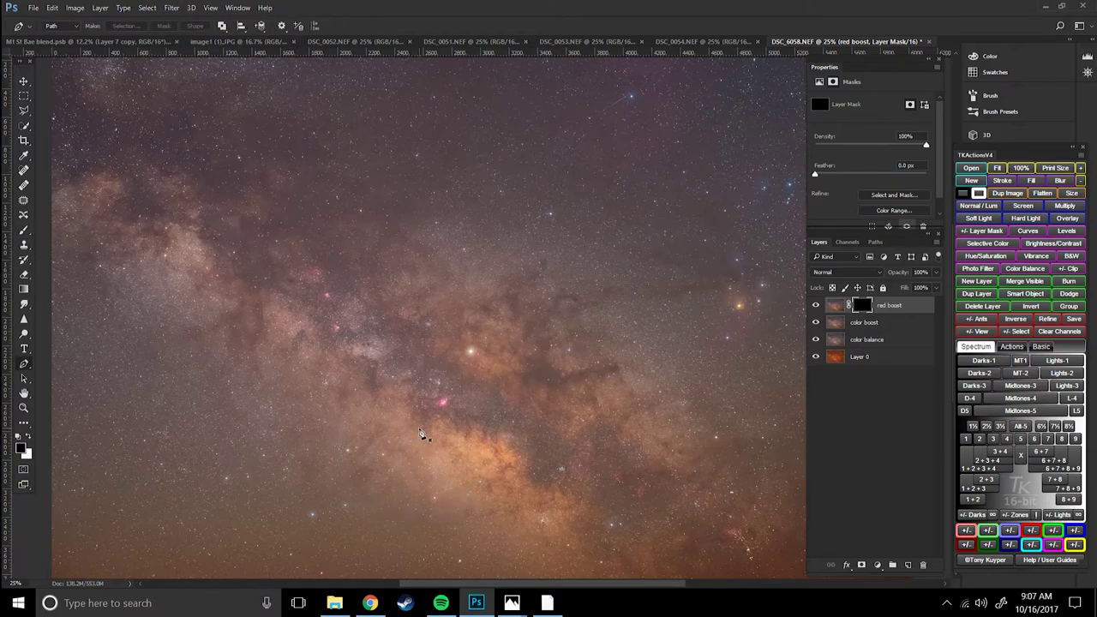
pyautogui.write('b')
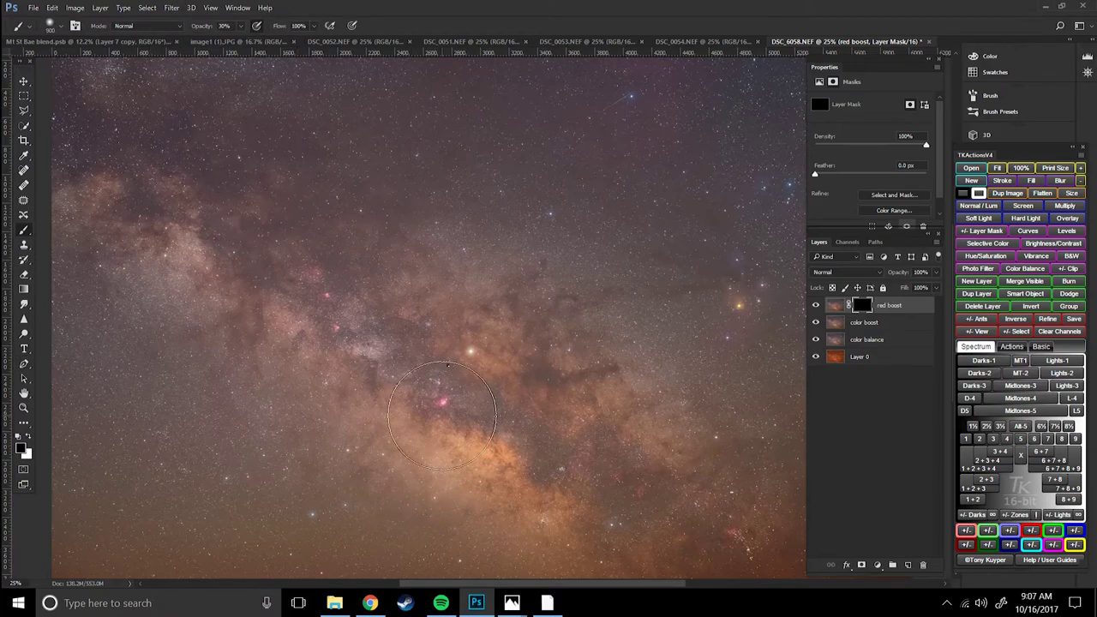
pyautogui.rightClick(447, 367)
pyautogui.press('Return')
# Reduce the brush to 175 px and paint on the mask over the small red nebula spots beyond the core's lower end
pyautogui.moveTo(463, 444); pyautogui.dragTo(444, 394)
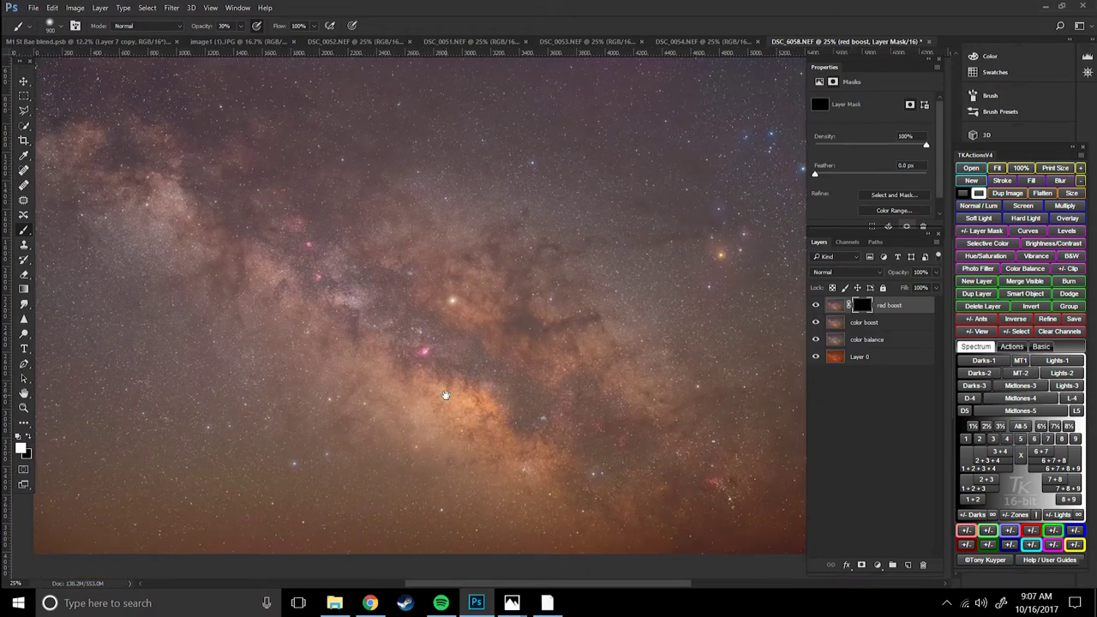
pyautogui.hotkey('ctrl', '-')
pyautogui.scroll(2, 446, 390)
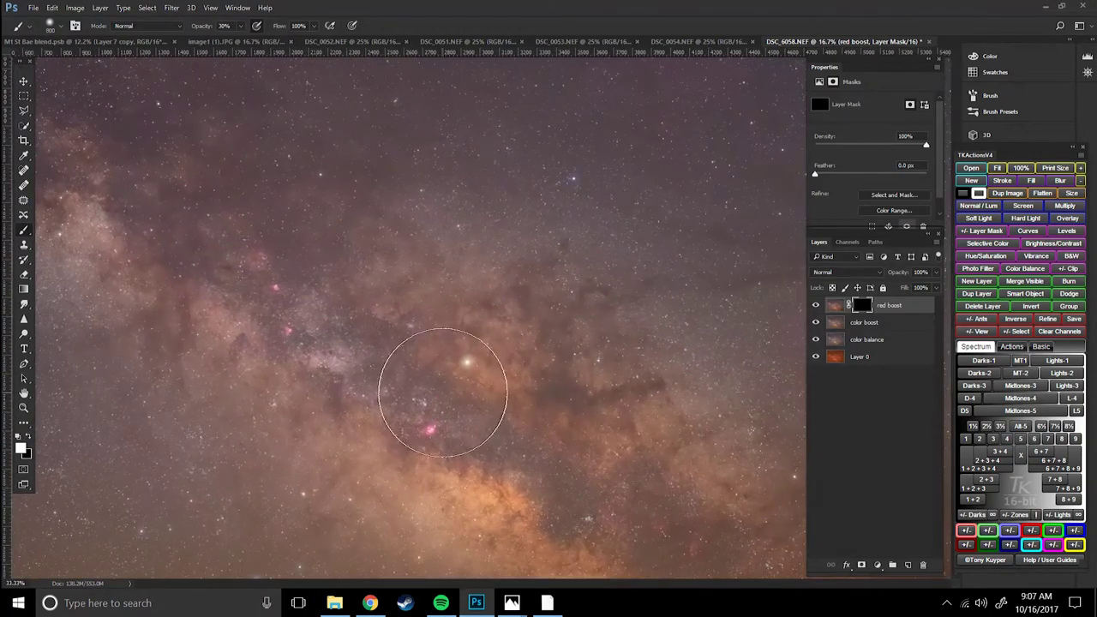
pyautogui.press('[')
pyautogui.press('[')
pyautogui.press('[')
pyautogui.press('[')
pyautogui.press('[')
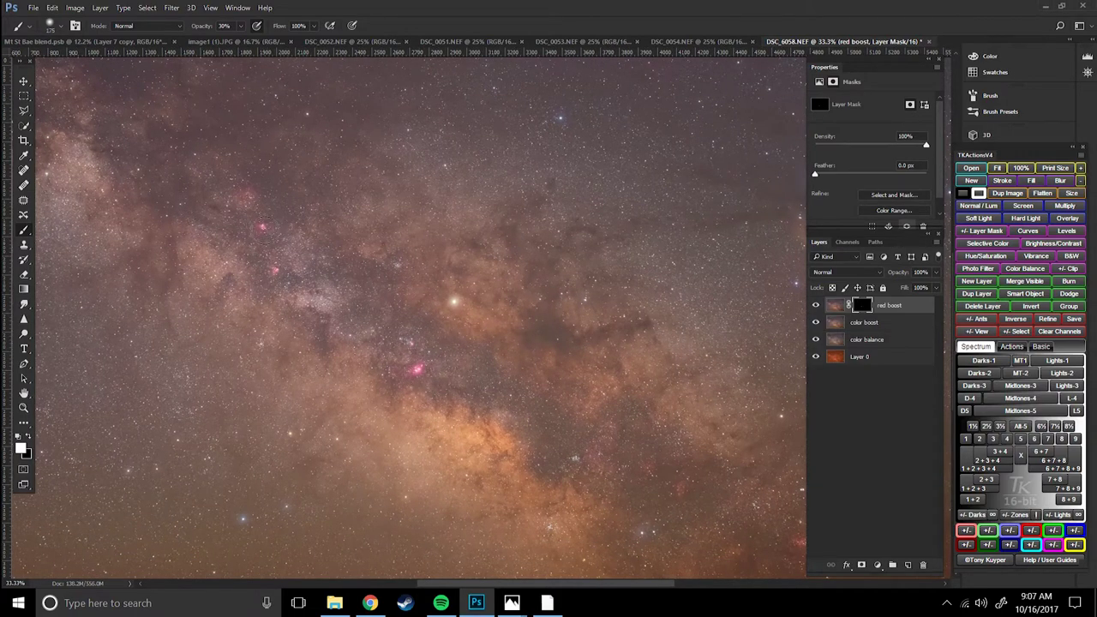
pyautogui.moveTo(546, 441); pyautogui.dragTo(308, 312)
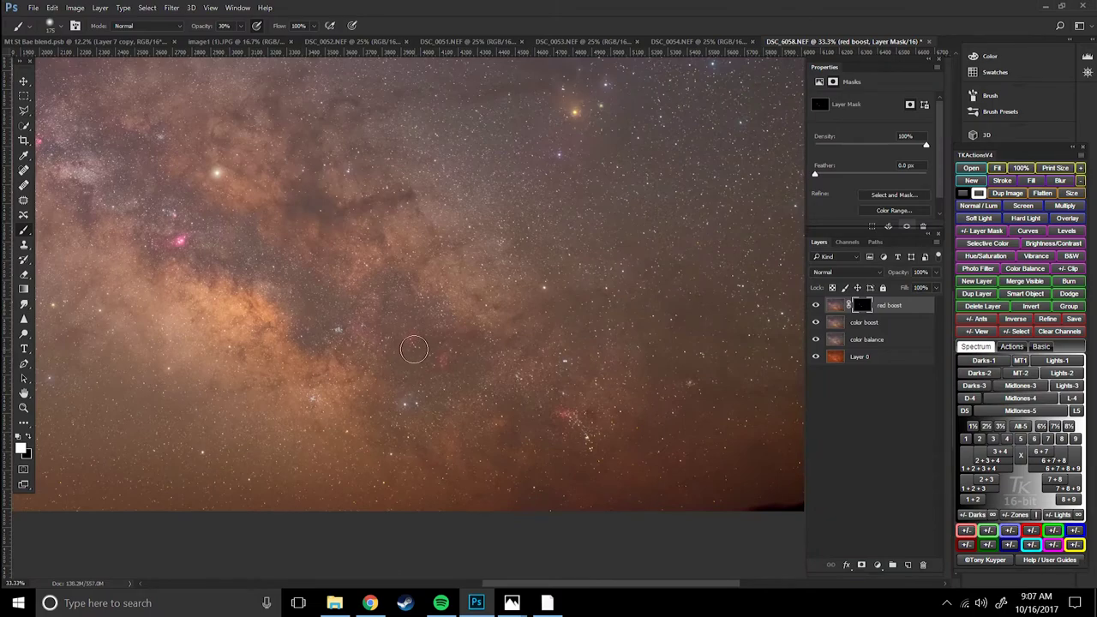
pyautogui.moveTo(442, 353); pyautogui.dragTo(443, 363)
# Lower the brush opacity to 20% and paint with a 250 px brush over the dark dust area beside the bright core
pyautogui.scroll(2, 471, 400)
pyautogui.hscroll(-4, 471, 400)
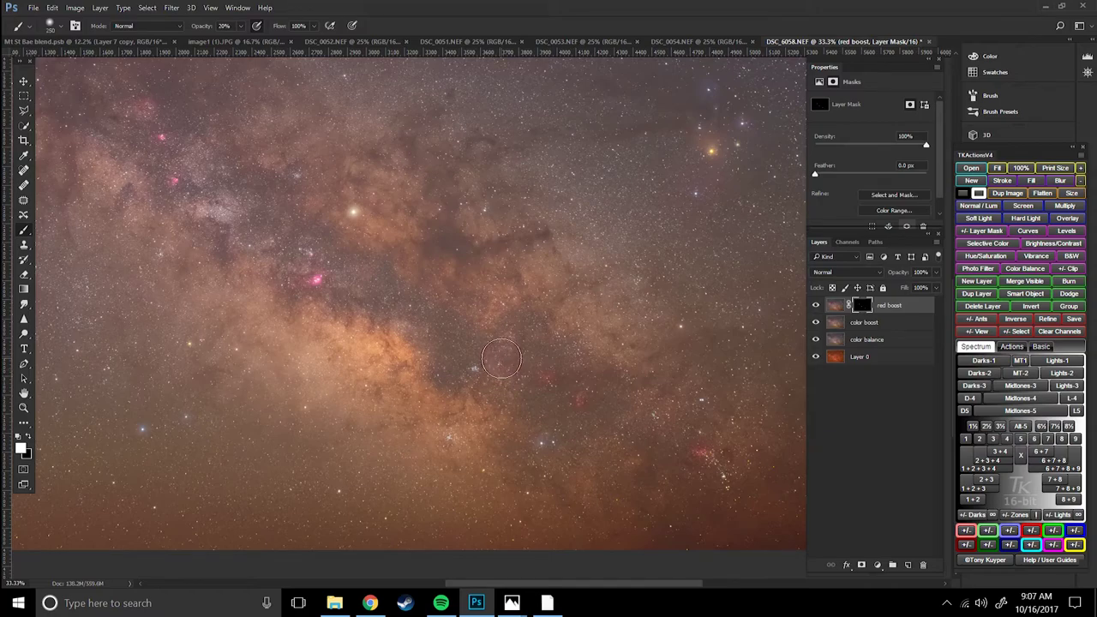
pyautogui.moveTo(504, 359)
pyautogui.mouseDown()
pyautogui.moveTo(504, 348)
pyautogui.moveTo(491, 373)
pyautogui.mouseUp()
pyautogui.moveTo(556, 337); pyautogui.dragTo(584, 362)
pyautogui.press(']')
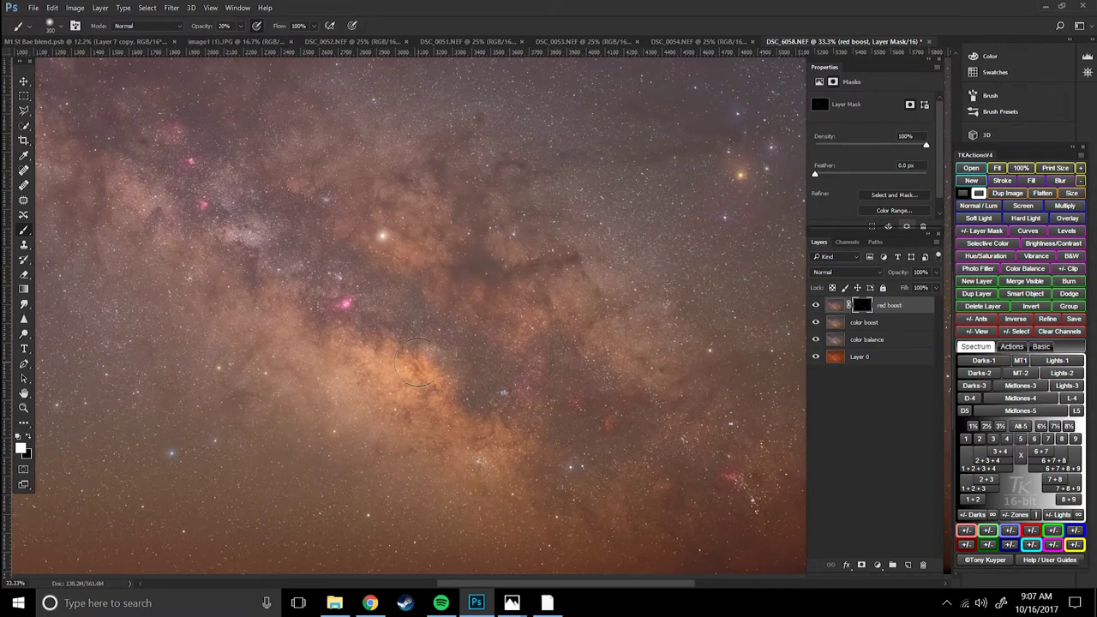
# Enlarge the brush to 600 px and paint the red boost into the dust clouds above the bright core
pyautogui.press(']')
pyautogui.press(']')
pyautogui.press(']')
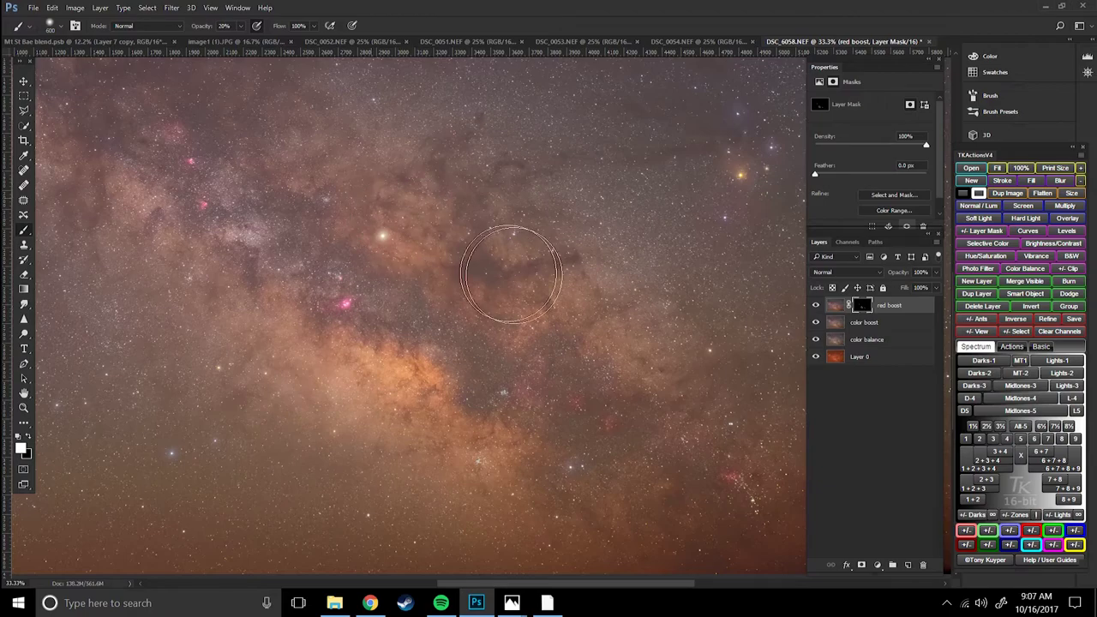
pyautogui.scroll(1, 515, 291)
pyautogui.hscroll(-2, 515, 292)
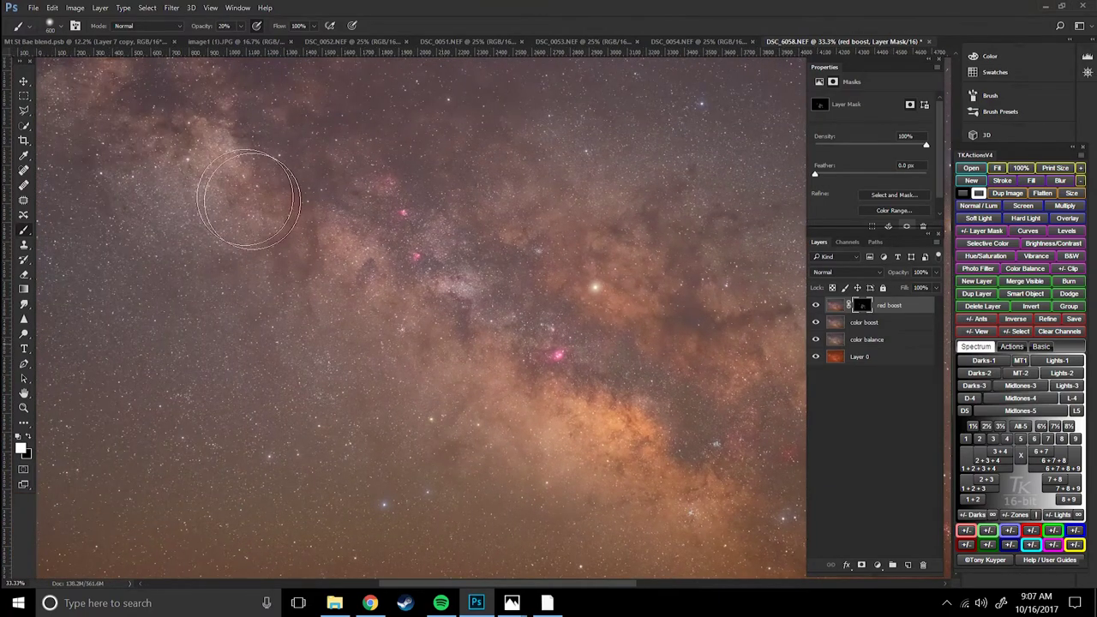
# Paint the red boost along the Milky Way band, from the dust clouds at the photo's upper-left edge down to the core
pyautogui.scroll(1, 249, 199)
pyautogui.hscroll(-2, 463, 403)
pyautogui.scroll(2, 463, 403)
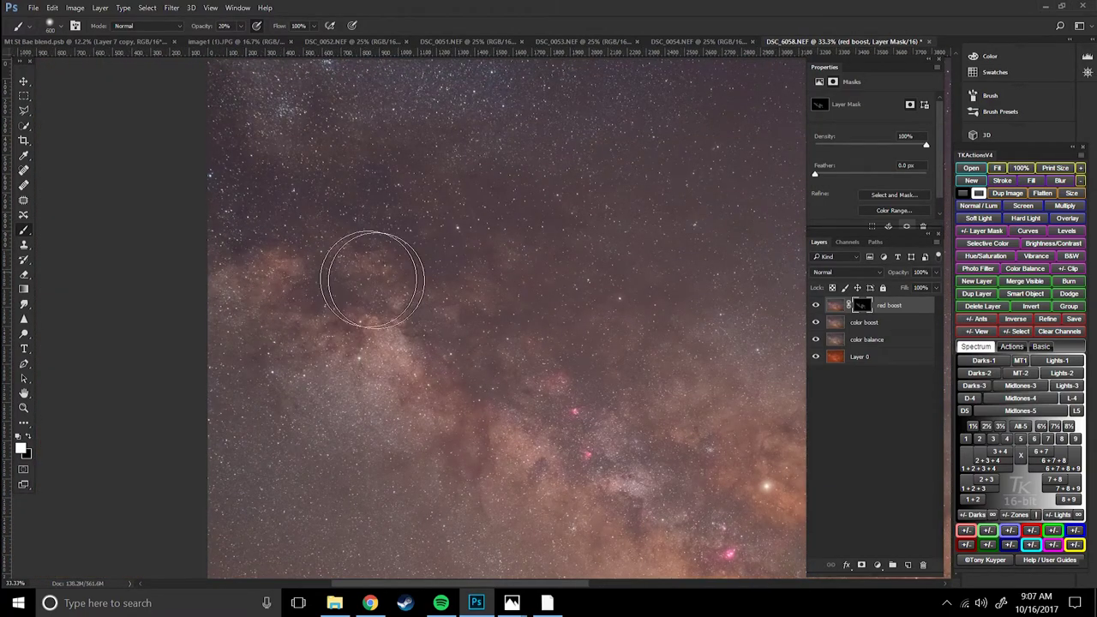
pyautogui.moveTo(375, 280); pyautogui.dragTo(431, 268)
pyautogui.moveTo(565, 339); pyautogui.dragTo(318, 215)
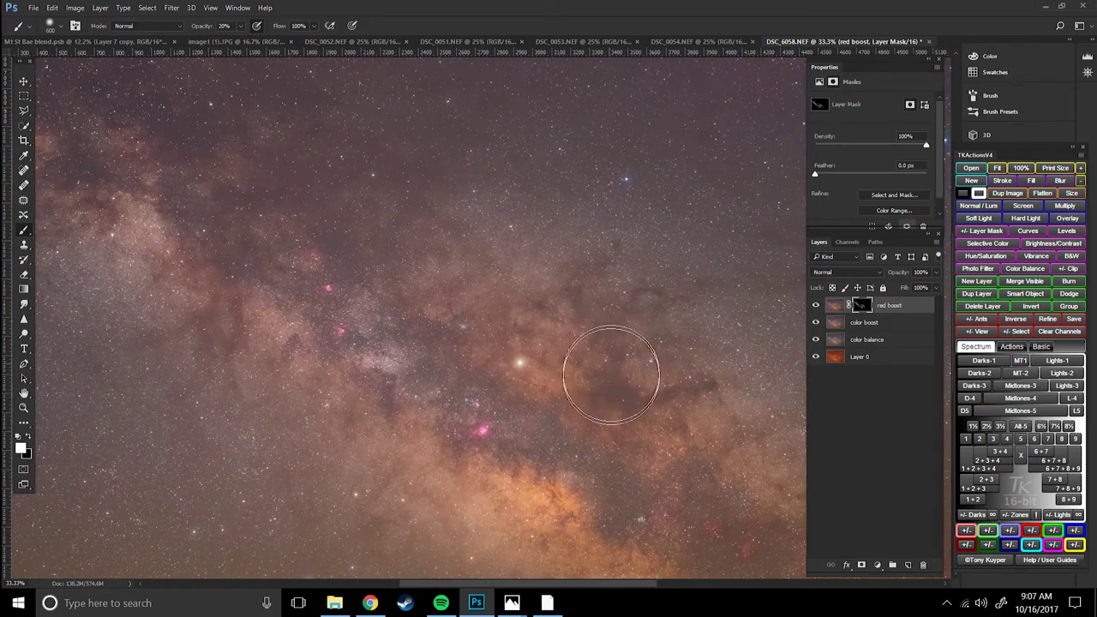
pyautogui.moveTo(629, 463); pyautogui.dragTo(434, 289)
pyautogui.moveTo(321, 296); pyautogui.dragTo(406, 380)
pyautogui.moveTo(581, 242); pyautogui.dragTo(511, 270)
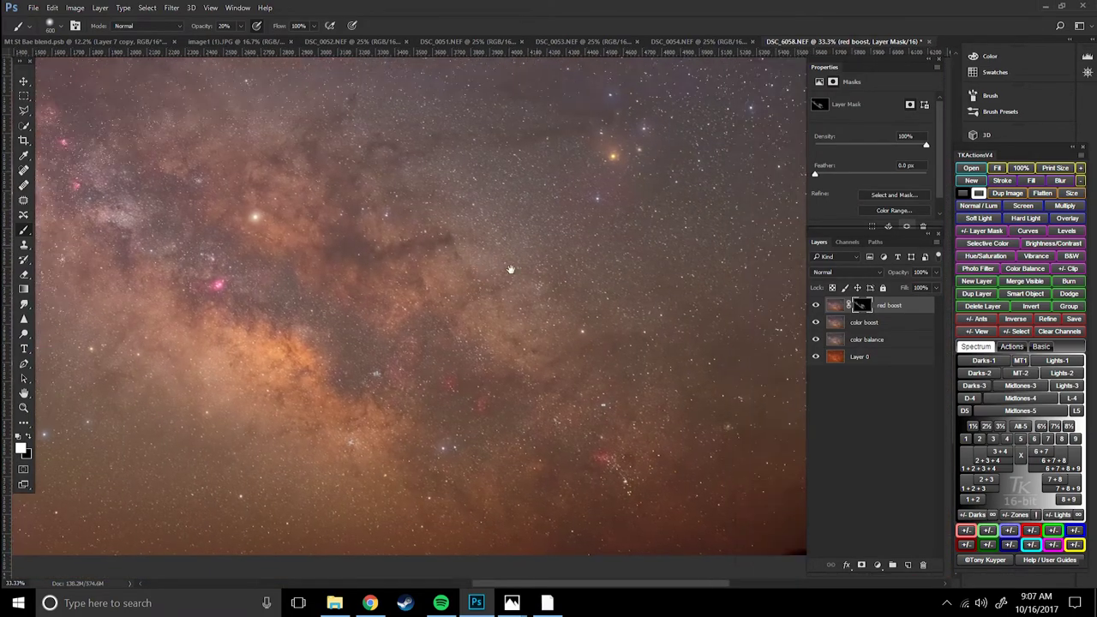
# Reduce the brush to 200 px and paint the red boost around the bright orange star and its neighboring stars
pyautogui.scroll(1, 510, 269)
pyautogui.hscroll(-1, 451, 385)
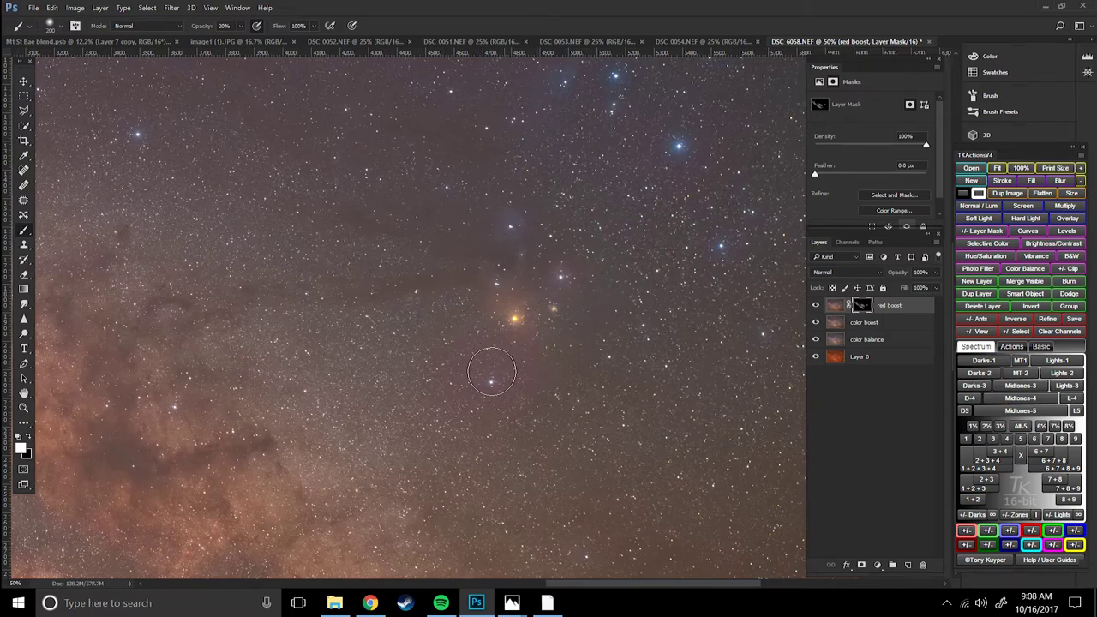
pyautogui.hotkey('ctrl', '-')
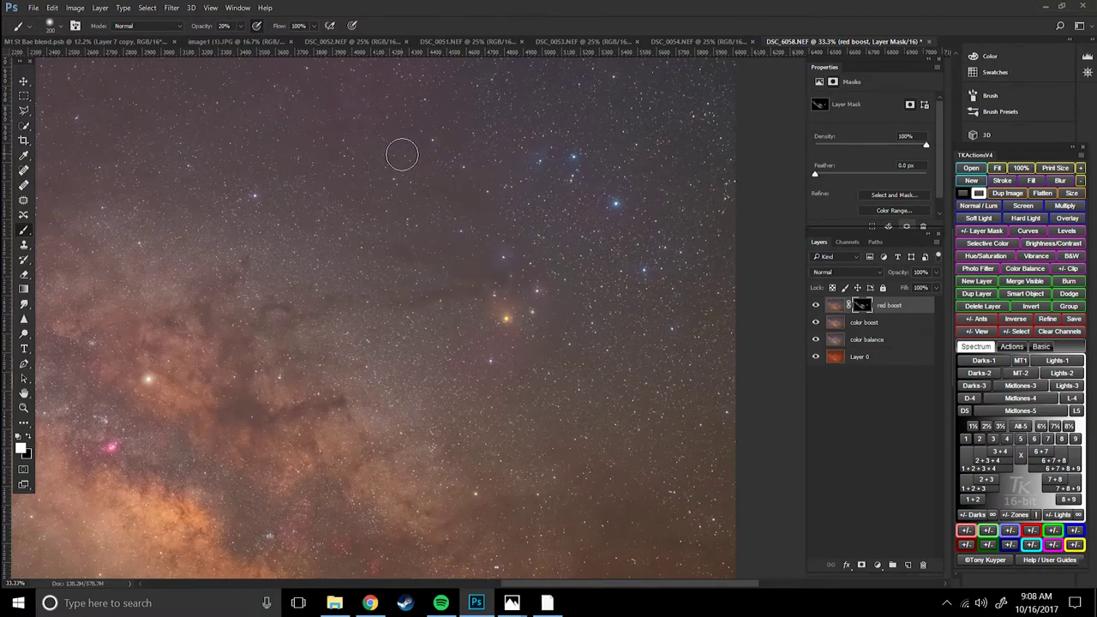
pyautogui.moveTo(439, 257)
pyautogui.mouseDown()
pyautogui.moveTo(512, 318)
pyautogui.moveTo(481, 351)
pyautogui.mouseUp()
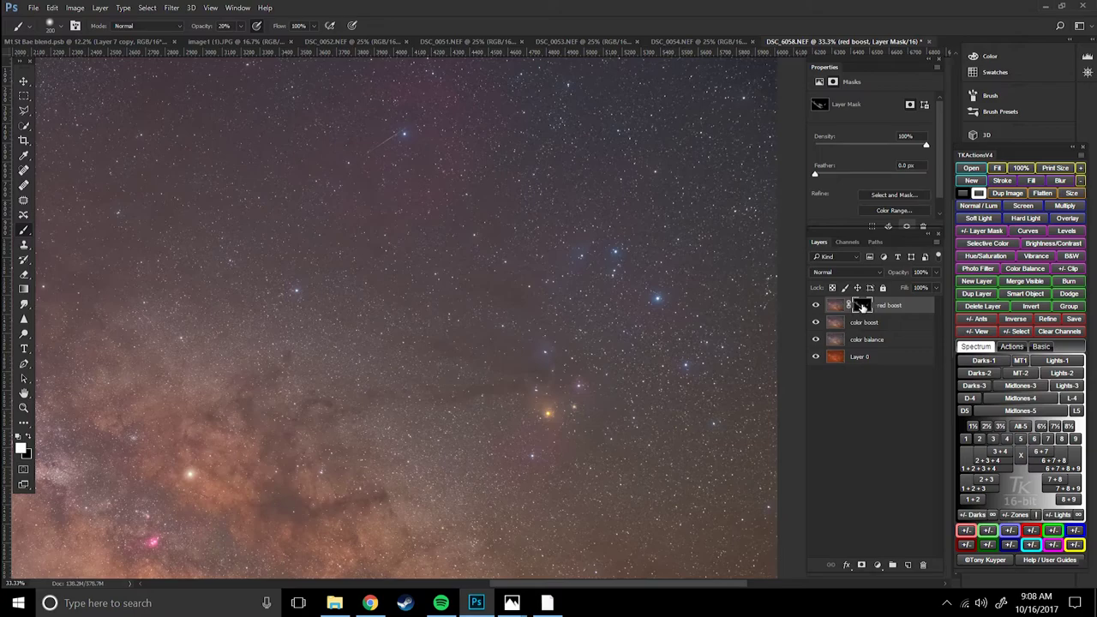
# Compare the sky around the blue and orange stars with the red boost mask disabled and enabled
pyautogui.keyDown('shift'); pyautogui.click(864, 309); pyautogui.keyUp('shift')
pyautogui.moveTo(336, 420); pyautogui.dragTo(639, 283)
pyautogui.moveTo(579, 205); pyautogui.dragTo(323, 331)
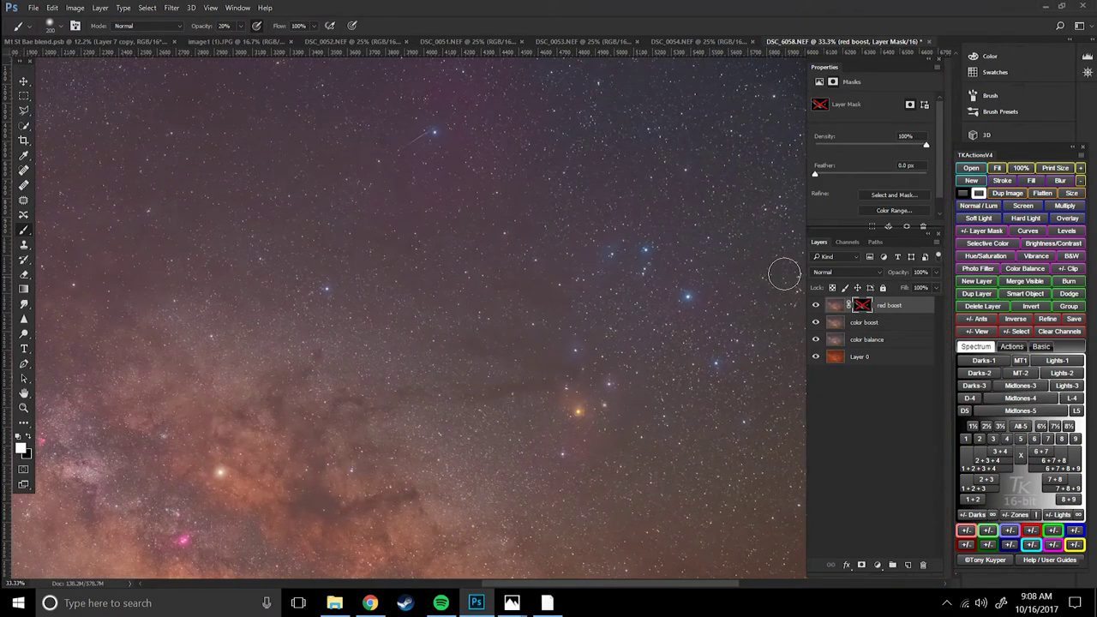
pyautogui.keyDown('shift'); pyautogui.click(867, 309); pyautogui.keyUp('shift')
pyautogui.keyDown('shift'); pyautogui.click(867, 310); pyautogui.keyUp('shift')
pyautogui.keyDown('shift'); pyautogui.click(860, 304); pyautogui.keyUp('shift')
pyautogui.moveTo(563, 286); pyautogui.dragTo(537, 300)
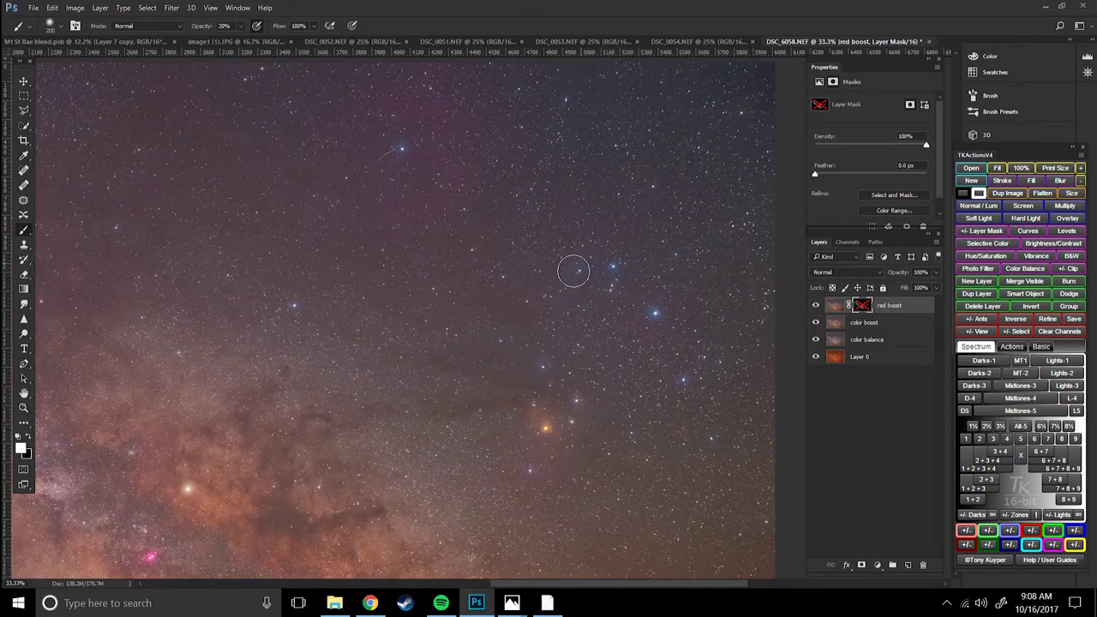
pyautogui.keyDown('shift'); pyautogui.click(861, 306); pyautogui.keyUp('shift')
pyautogui.keyDown('shift'); pyautogui.click(859, 305); pyautogui.keyUp('shift')
# Enlarge the brush to 600 px, paint the red boost into the sky near the upper blue star, and re-enable the mask
pyautogui.press(']')
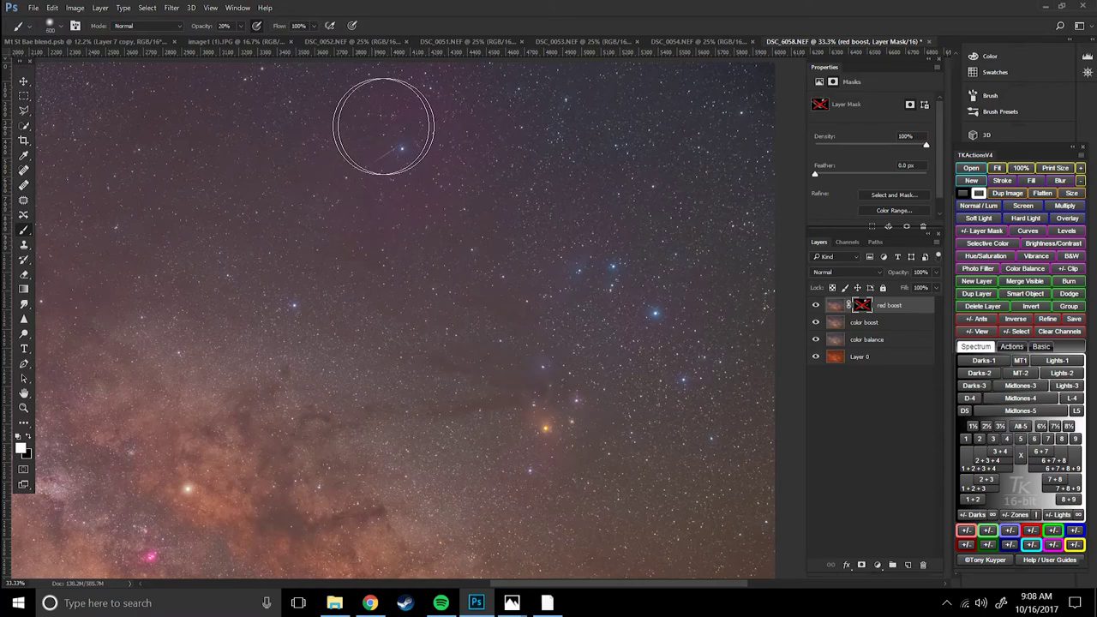
pyautogui.keyDown('shift'); pyautogui.click(862, 306); pyautogui.keyUp('shift')
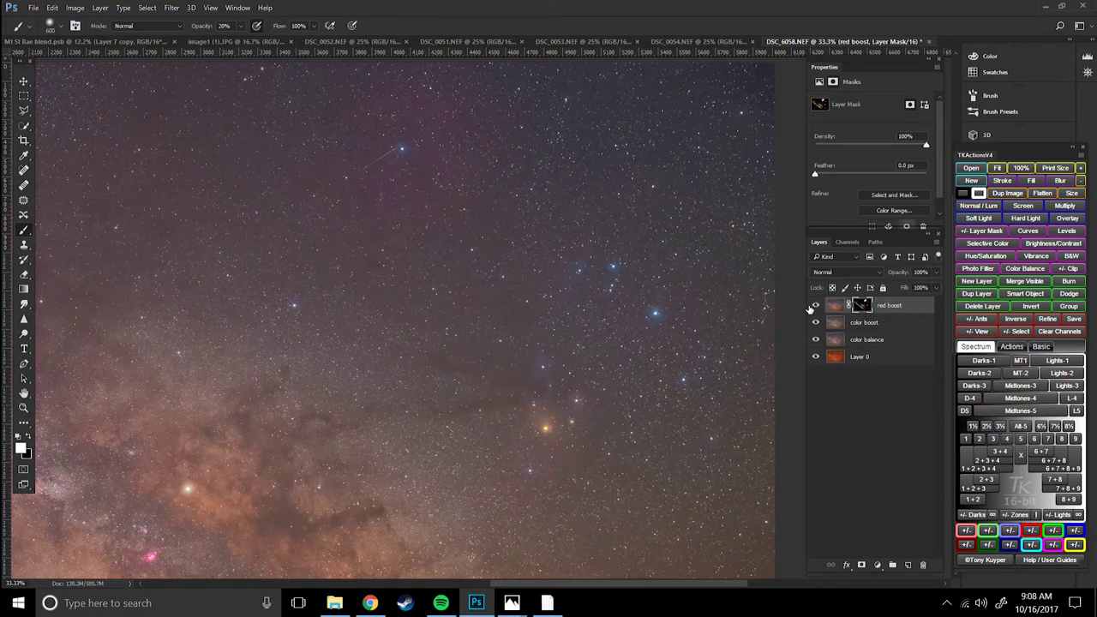
pyautogui.moveTo(571, 363); pyautogui.dragTo(593, 289)
pyautogui.moveTo(584, 411); pyautogui.dragTo(574, 272)
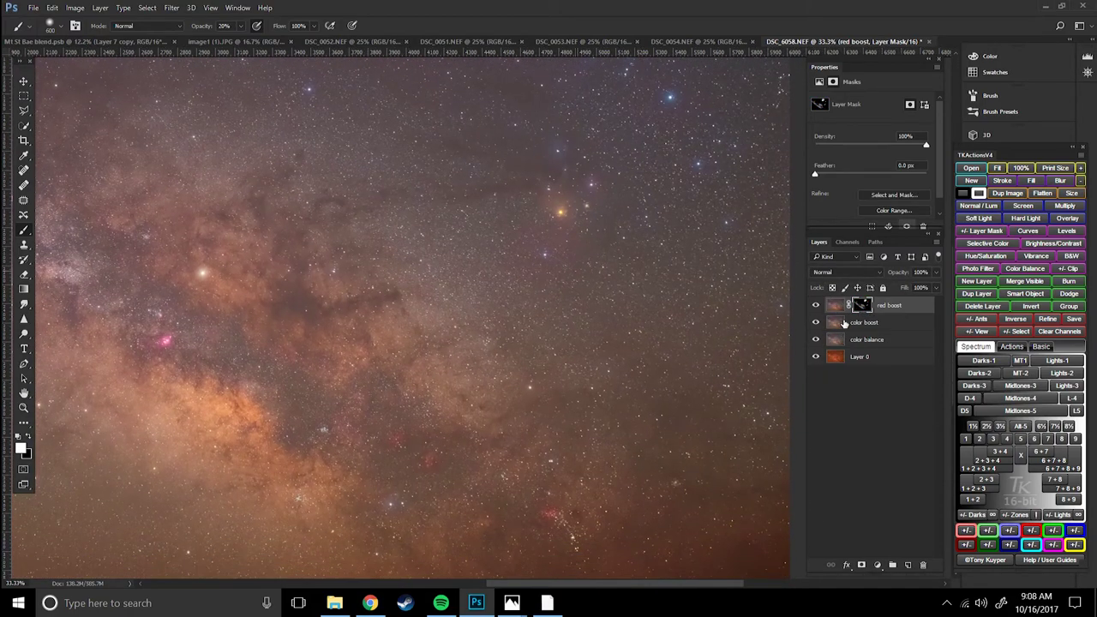
# Check the orange star region, the core and the lower sky with the red boost mask disabled and enabled
pyautogui.keyDown('shift'); pyautogui.click(862, 307); pyautogui.keyUp('shift')
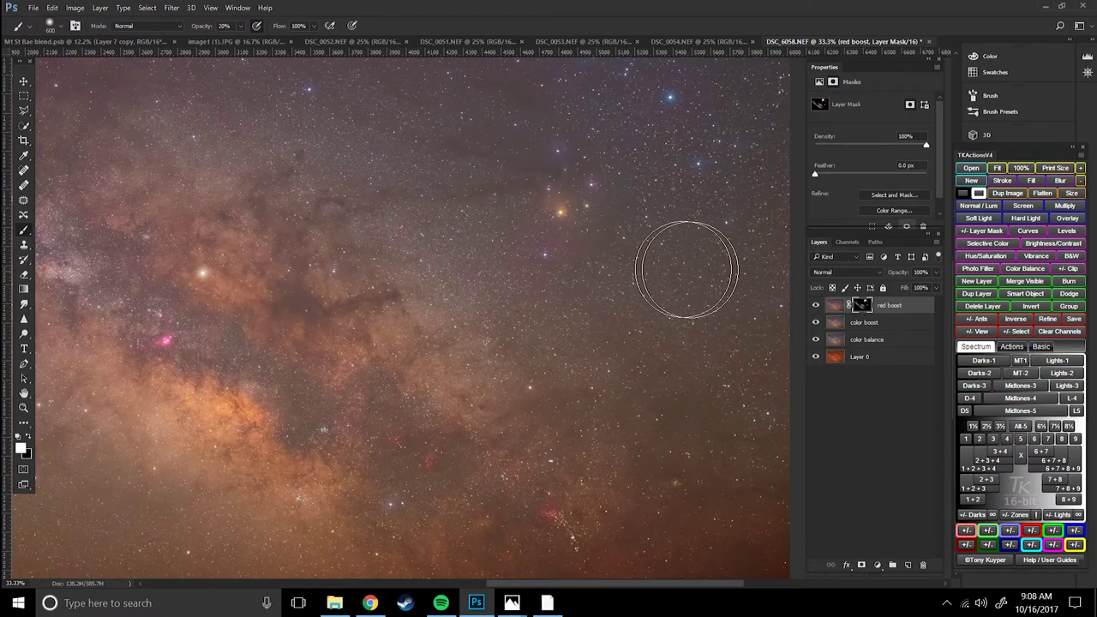
pyautogui.moveTo(559, 207)
pyautogui.mouseDown()
pyautogui.moveTo(590, 188)
pyautogui.moveTo(561, 153)
pyautogui.moveTo(564, 222)
pyautogui.moveTo(522, 270)
pyautogui.mouseUp()
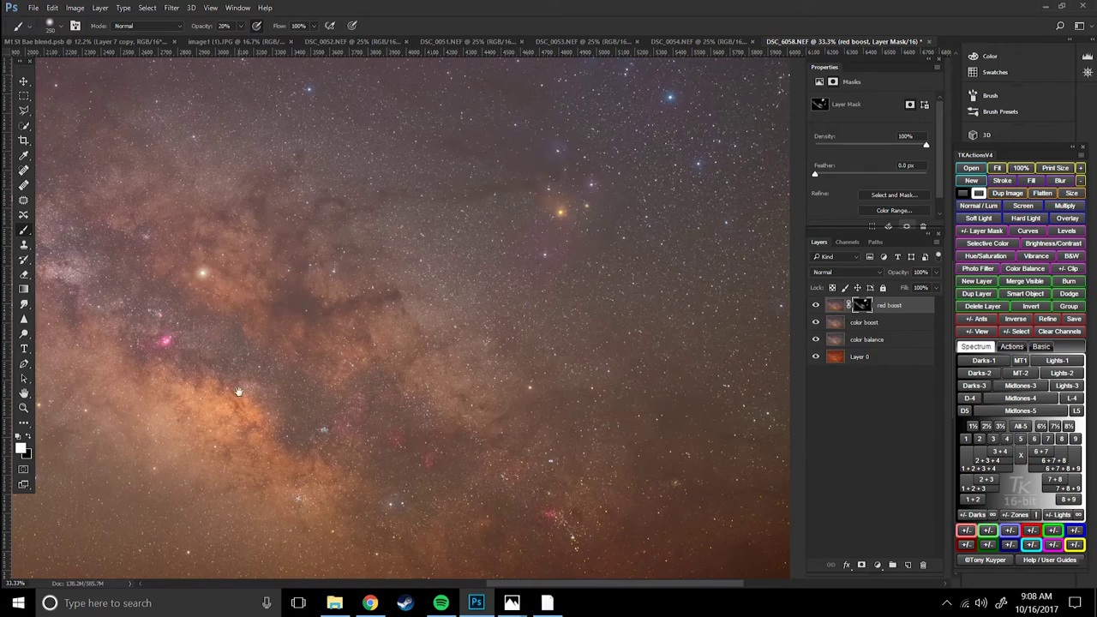
pyautogui.moveTo(239, 392); pyautogui.dragTo(479, 340)
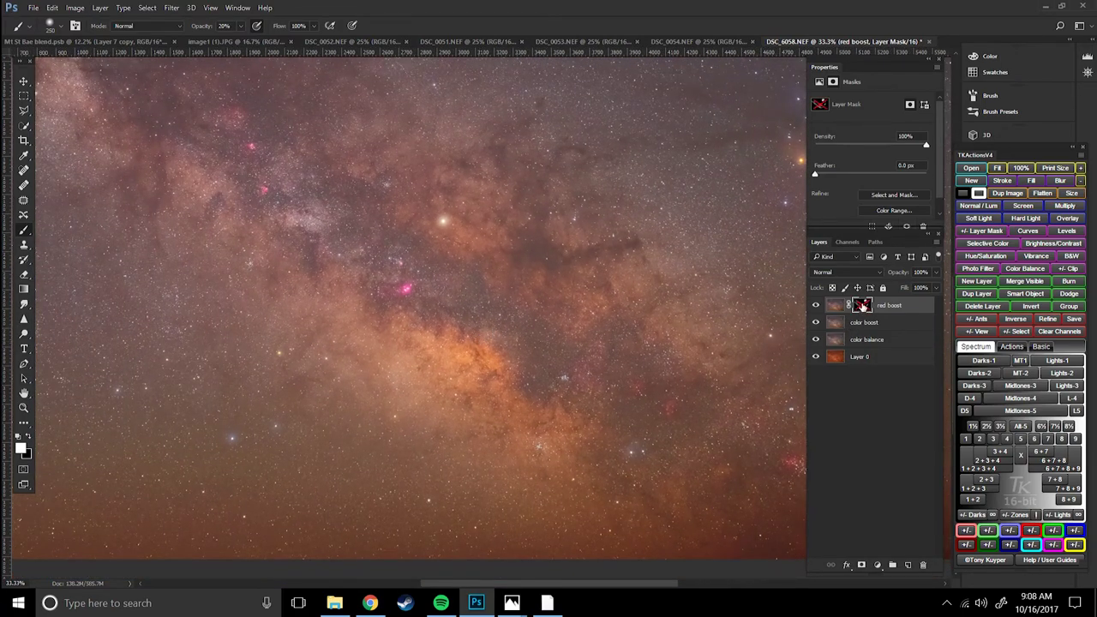
pyautogui.keyDown('shift'); pyautogui.click(862, 306); pyautogui.keyUp('shift')
pyautogui.moveTo(617, 363); pyautogui.dragTo(452, 282)
pyautogui.keyDown('shift'); pyautogui.click(863, 306); pyautogui.keyUp('shift')
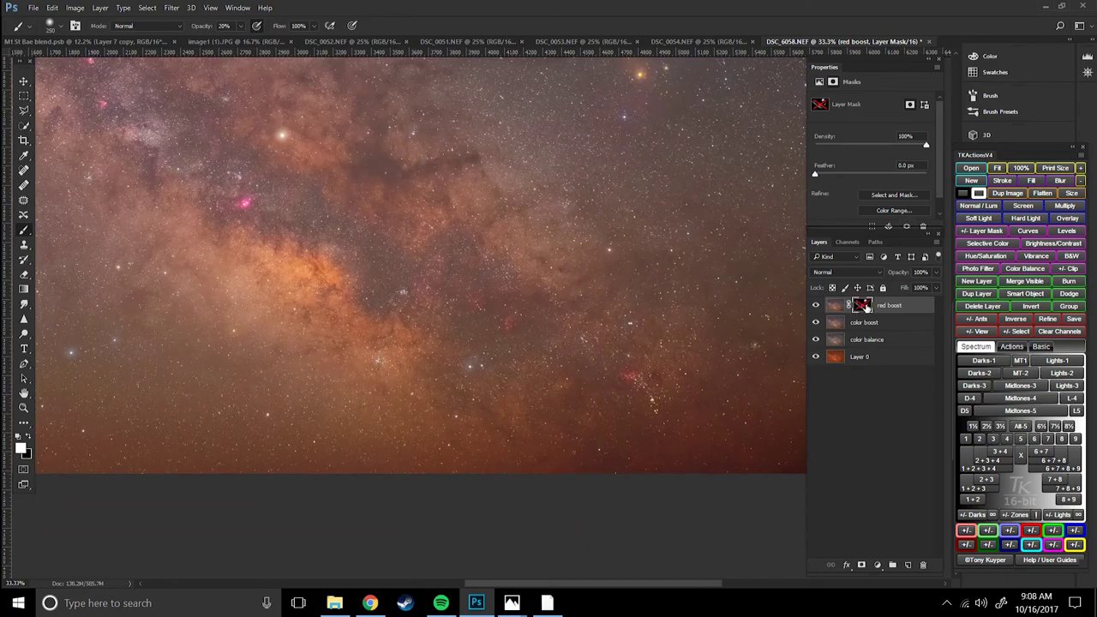
pyautogui.keyDown('shift'); pyautogui.click(863, 306); pyautogui.keyUp('shift')
pyautogui.moveTo(454, 381); pyautogui.dragTo(793, 402)
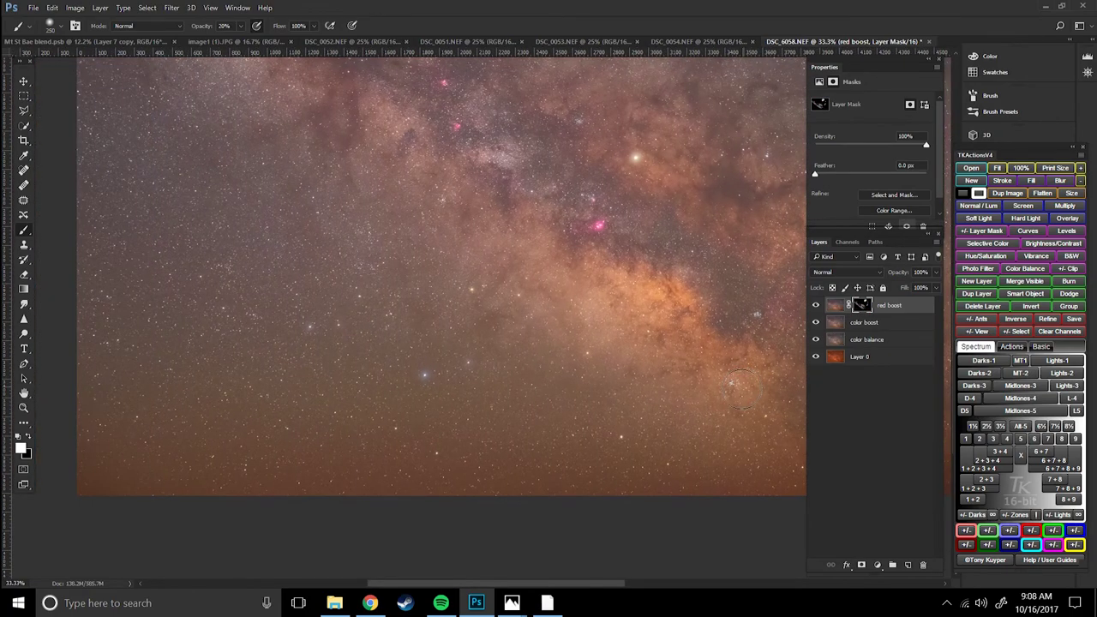
# Compare the wider Milky Way view with the red boost layer hidden and shown
pyautogui.scroll(-3, 741, 390)
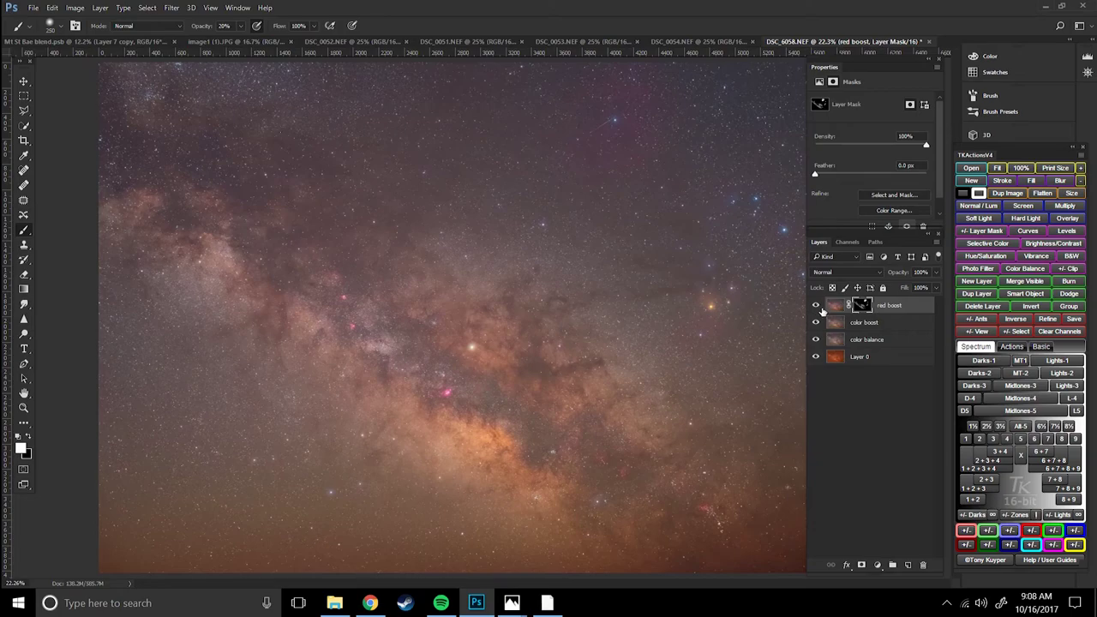
pyautogui.click(817, 307)
pyautogui.click(817, 307)
pyautogui.click(816, 306)
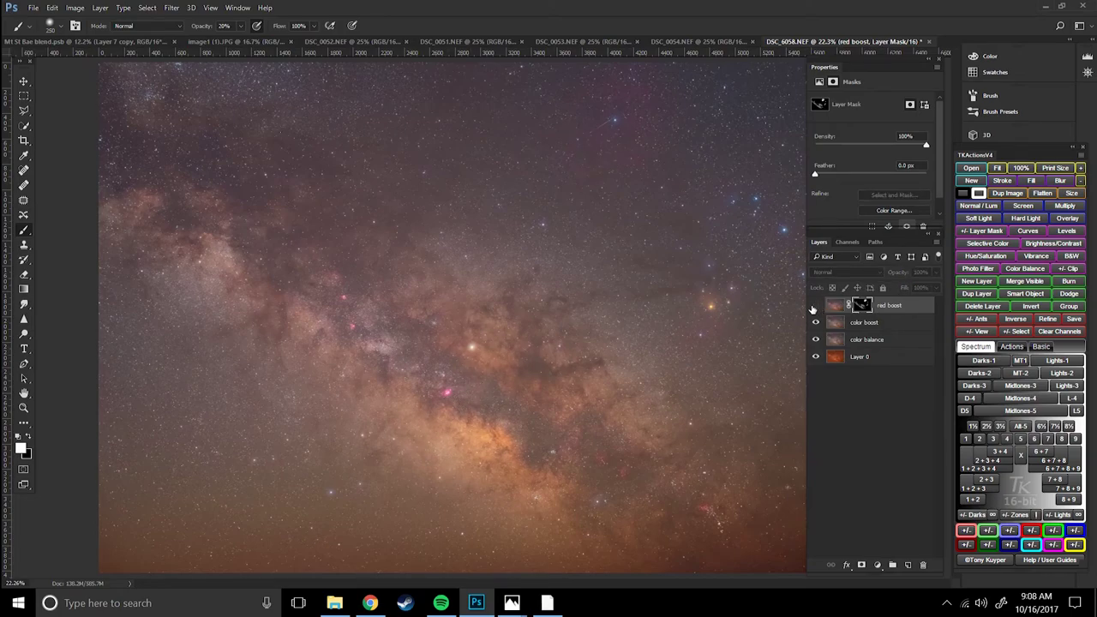
pyautogui.click(815, 306)
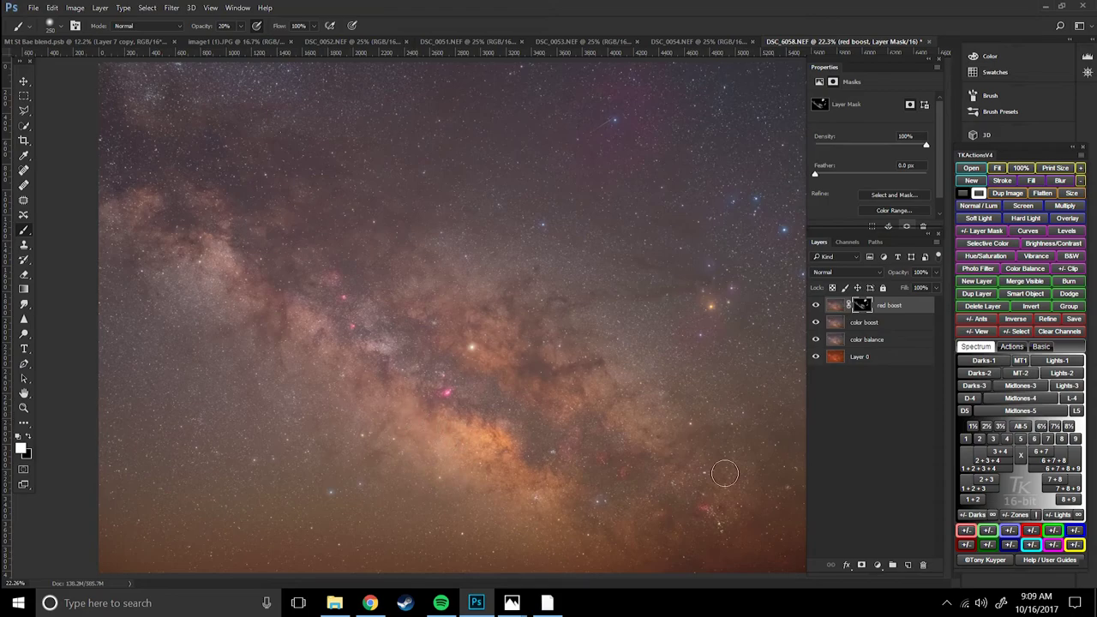
pyautogui.press('x')
pyautogui.click(815, 306)
pyautogui.click(816, 306)
pyautogui.click(547, 602)
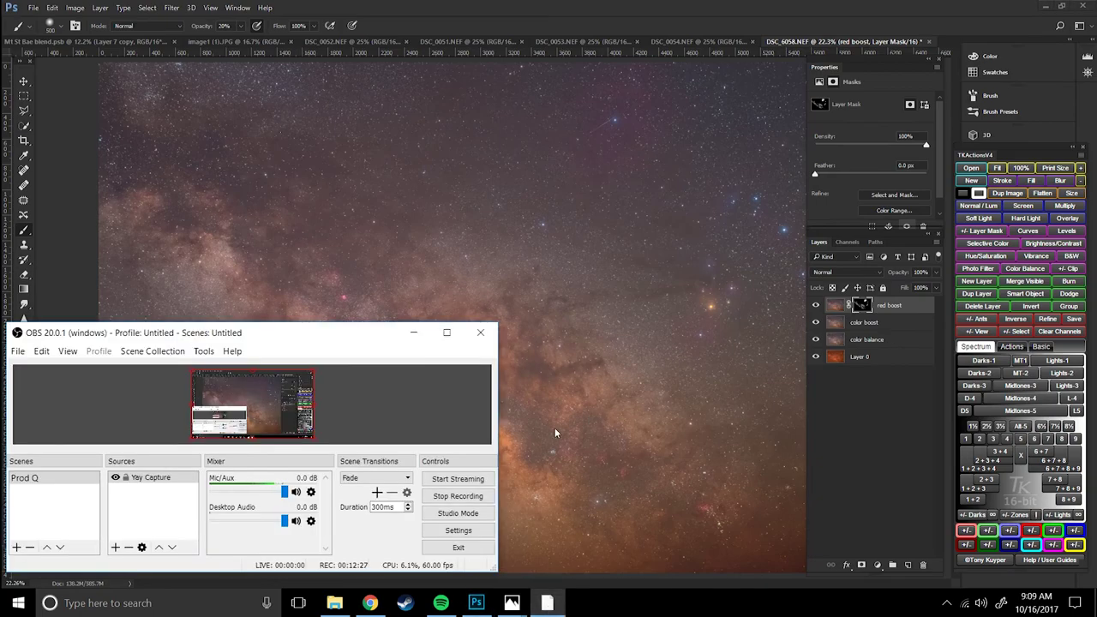